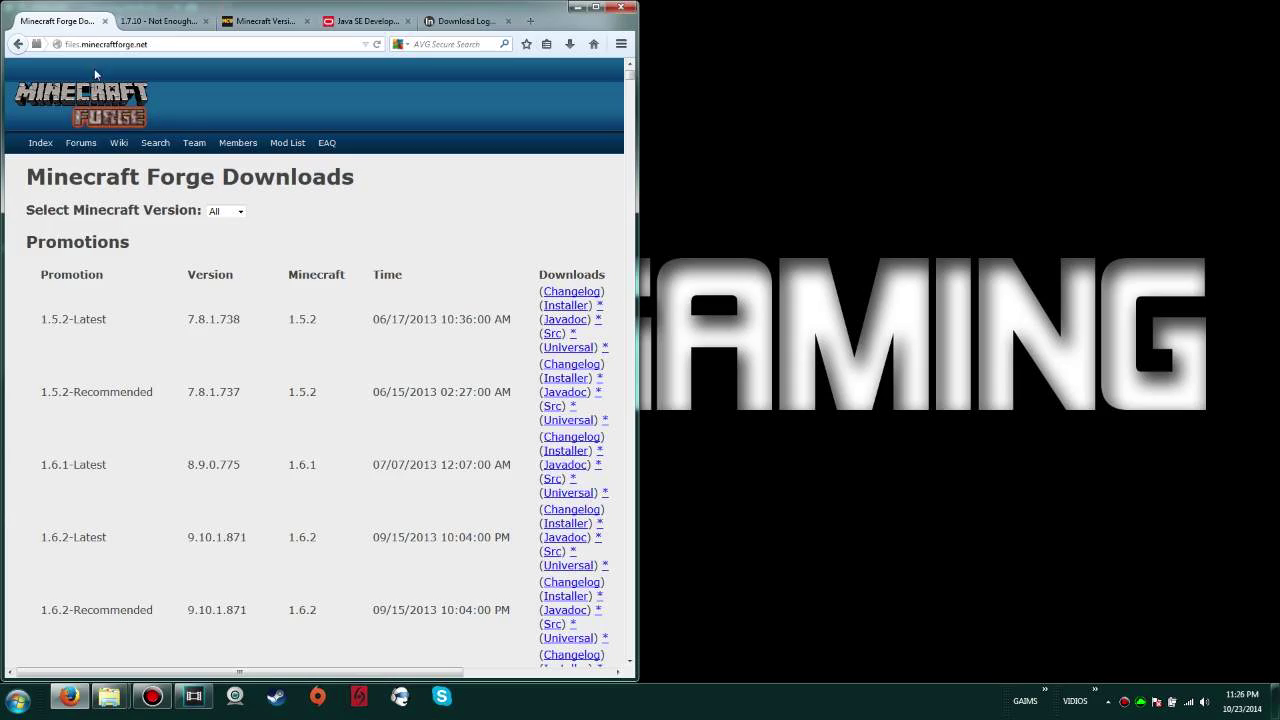
Step: Examine the Minecraft Forge downloads list for the 1.7.10 Latest and Recommended installer builds
scroll(449, 514, down, 4)
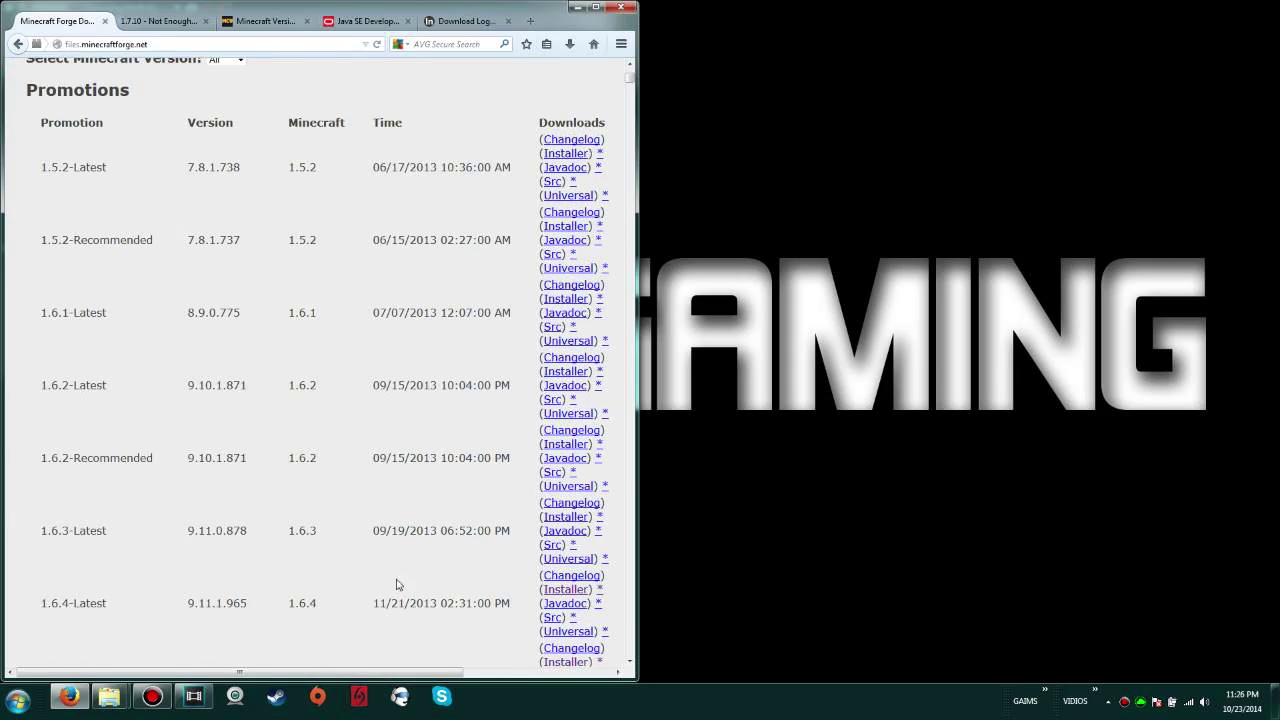
scroll(277, 520, down, 5)
scroll(366, 569, up, 6)
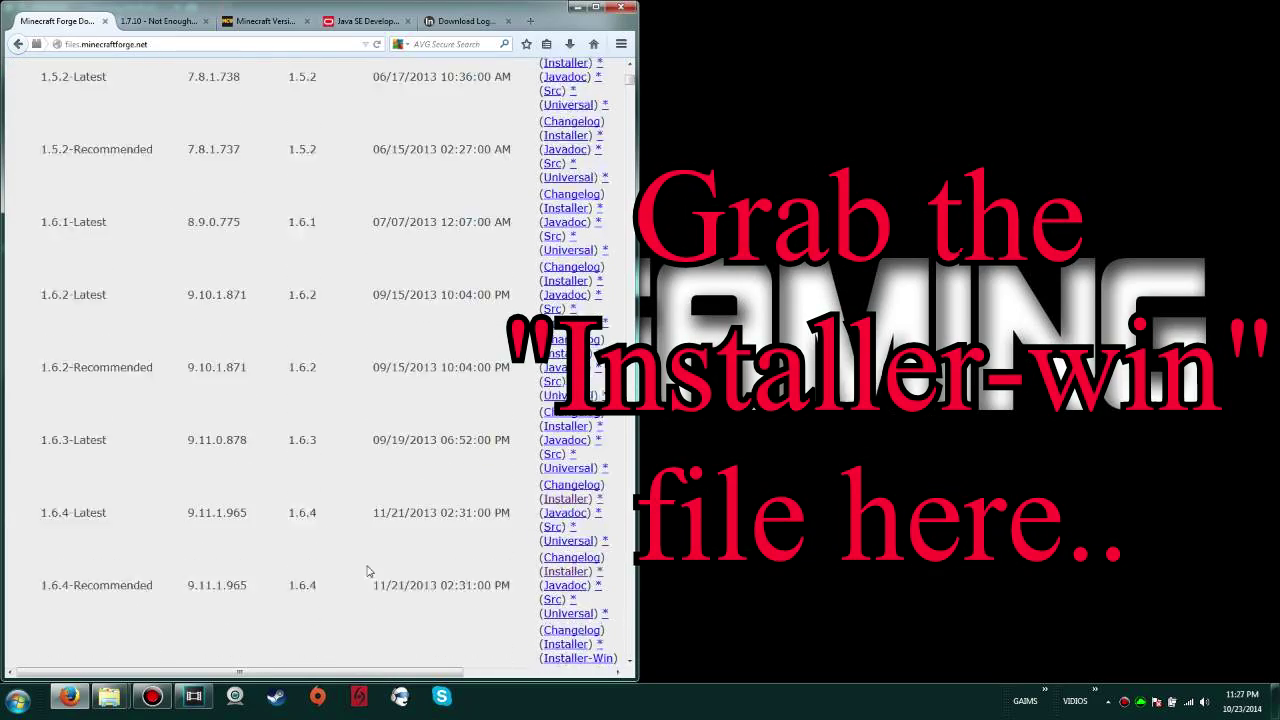
scroll(375, 564, up, 2)
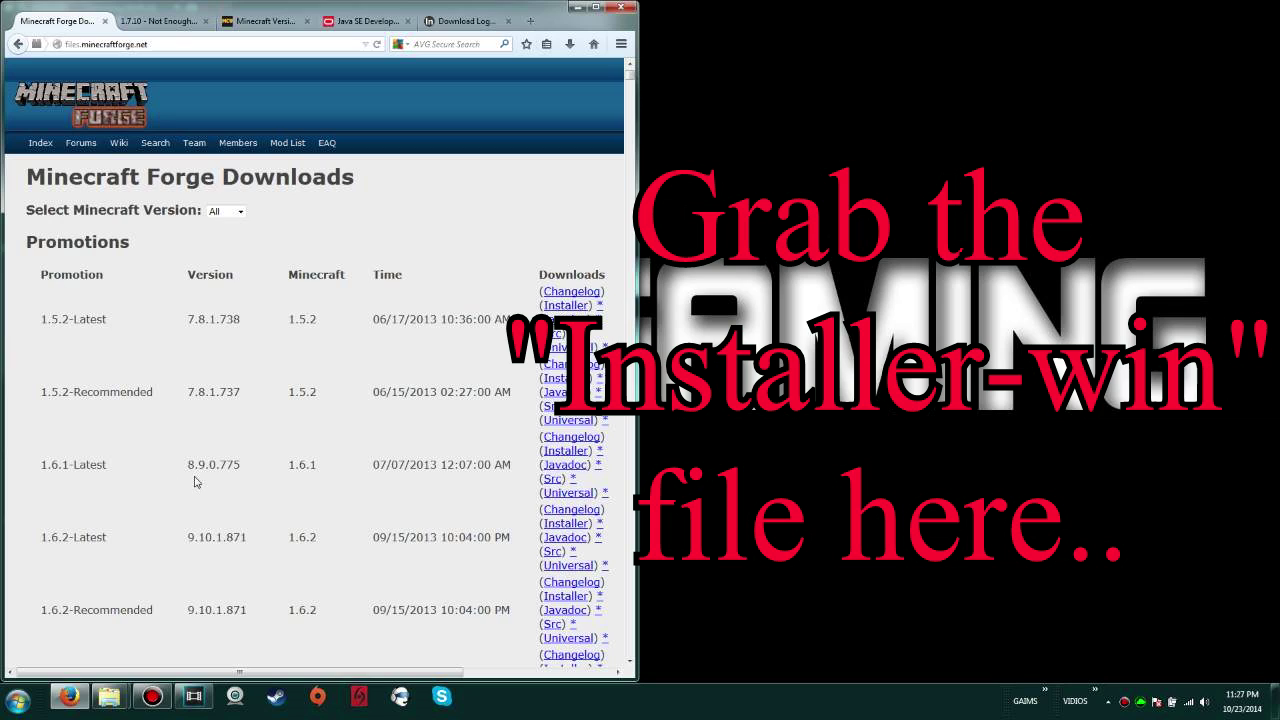
scroll(249, 523, down, 8)
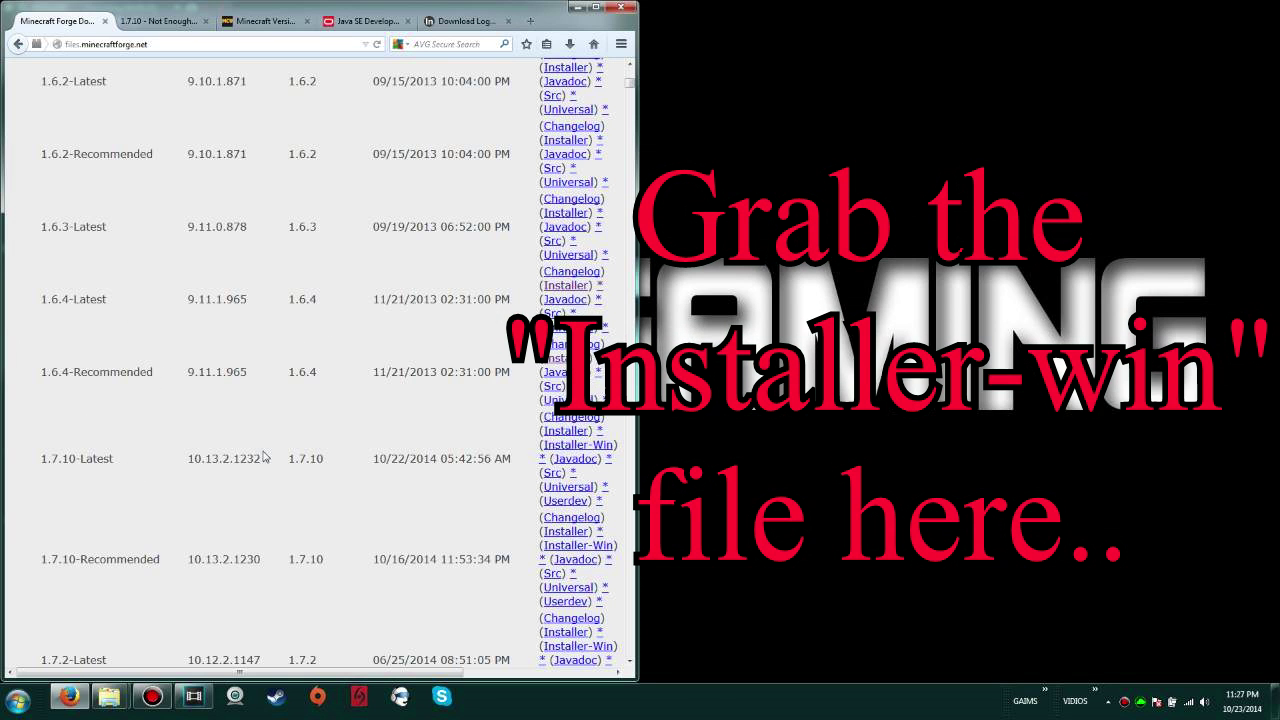
Step: Close the Minecraft Forge downloads, Not Enough Mods and Minecraft Versions pages
click(104, 21)
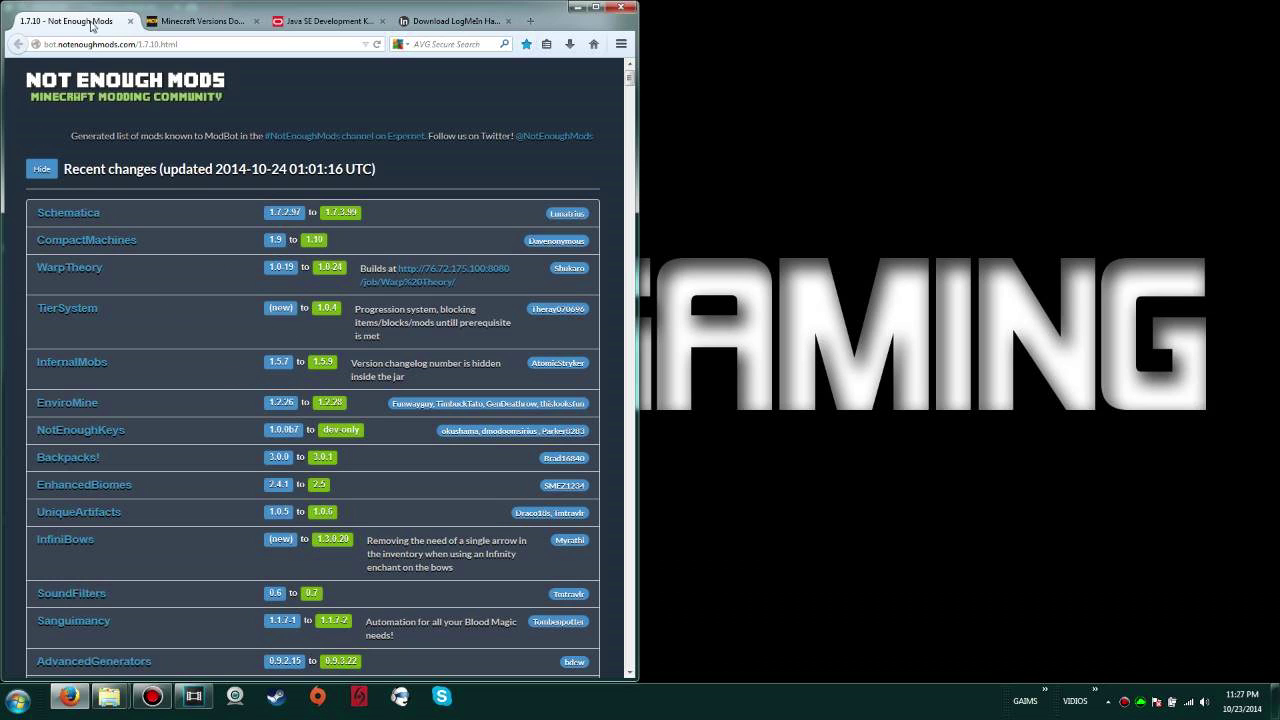
click(133, 20)
click(133, 20)
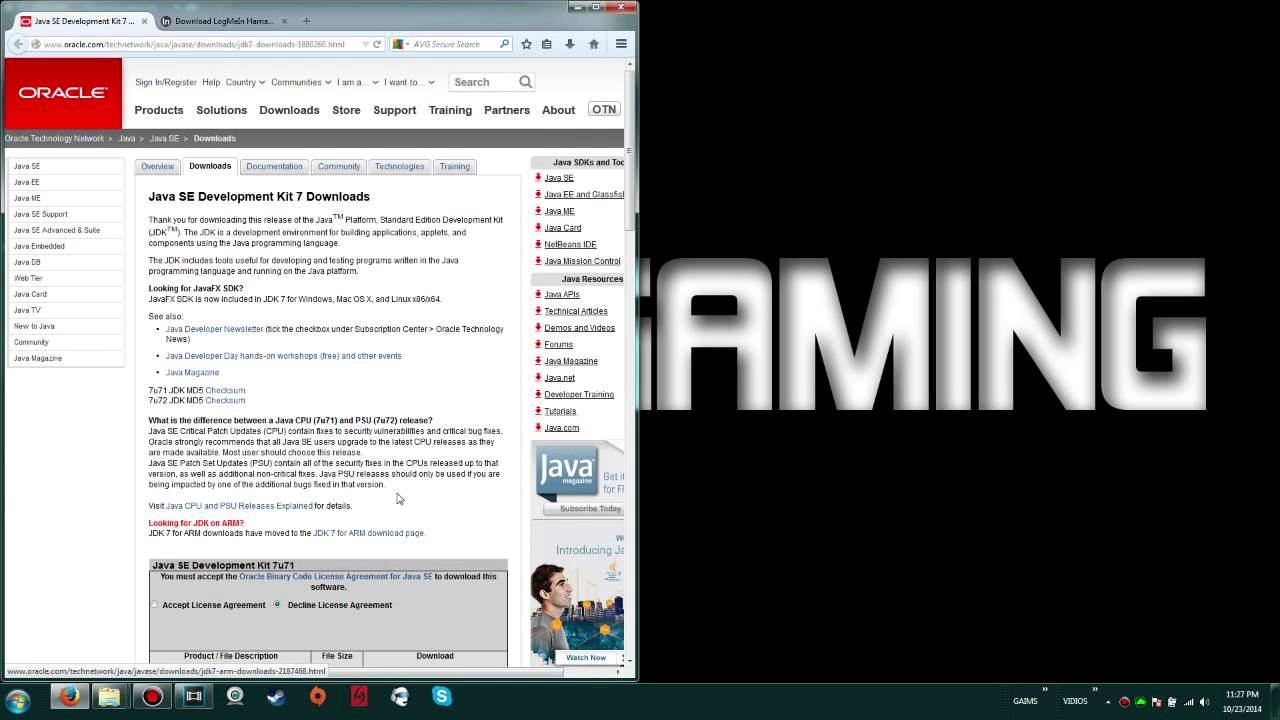
Step: Examine the Windows x86 and x64 downloads for Java SE Development Kit 7u71
scroll(175, 369, down, 5)
scroll(215, 340, down, 2)
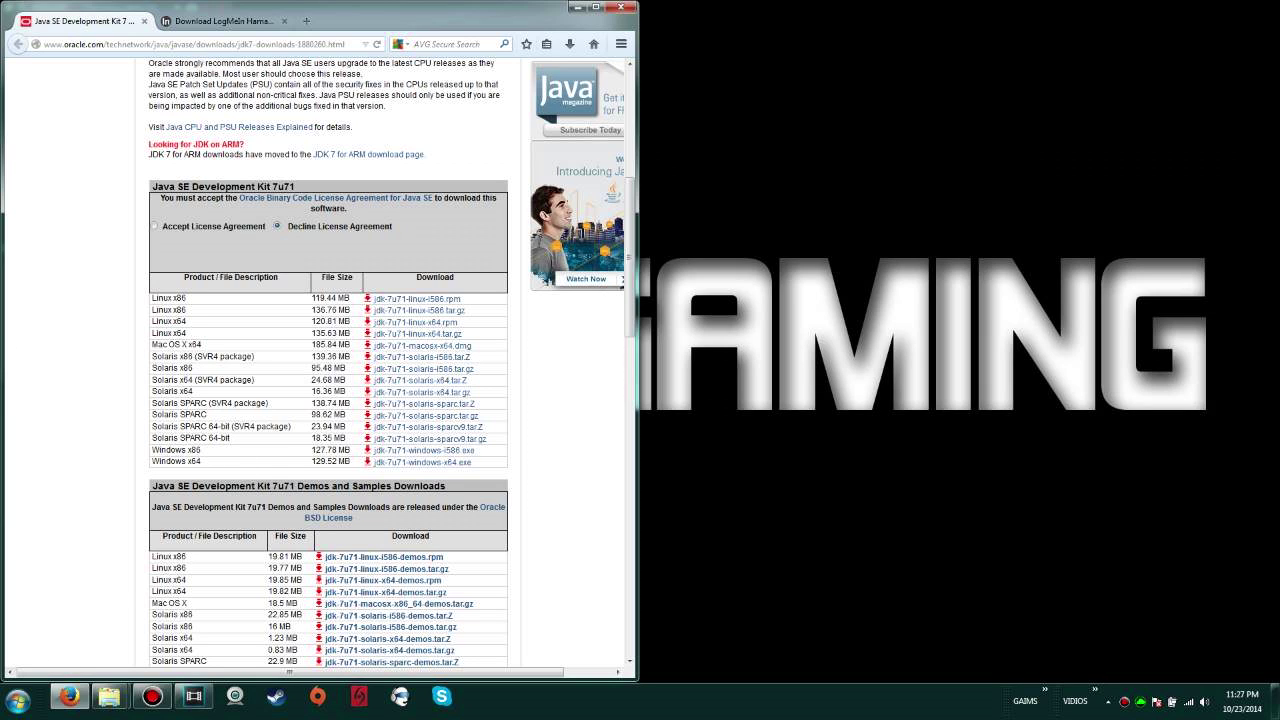
drag(200, 451, 203, 449)
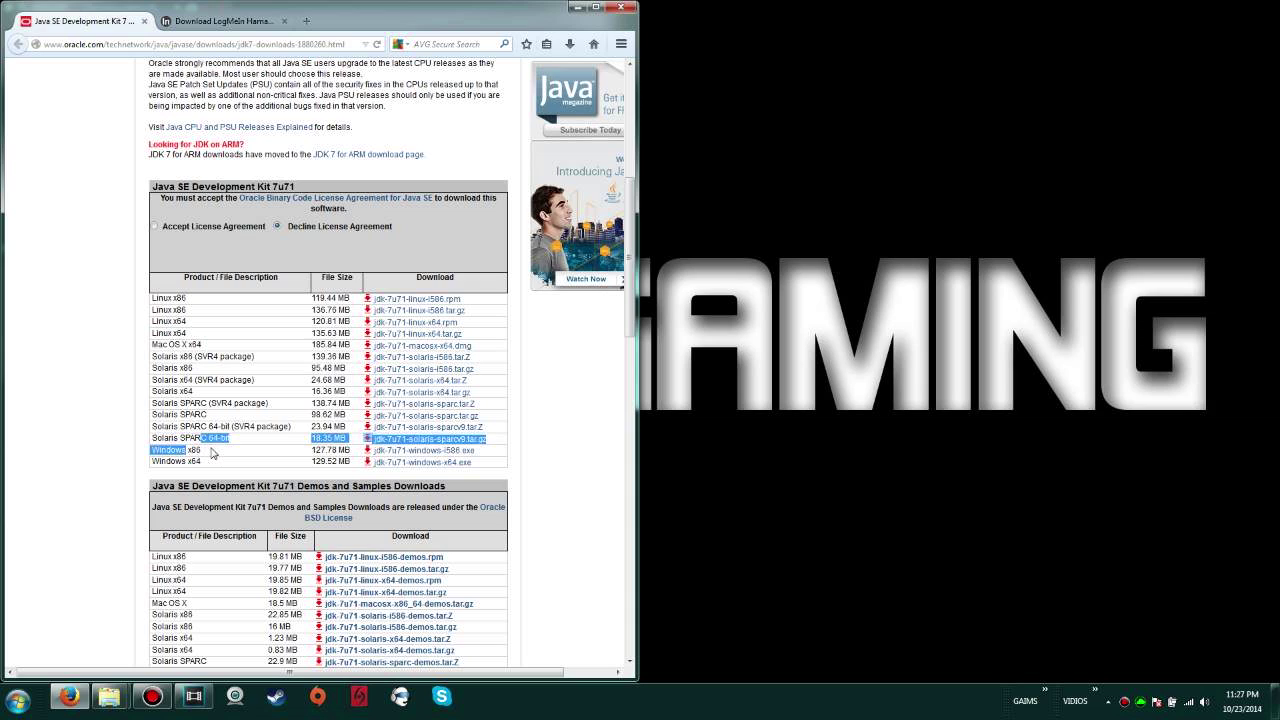
click(211, 453)
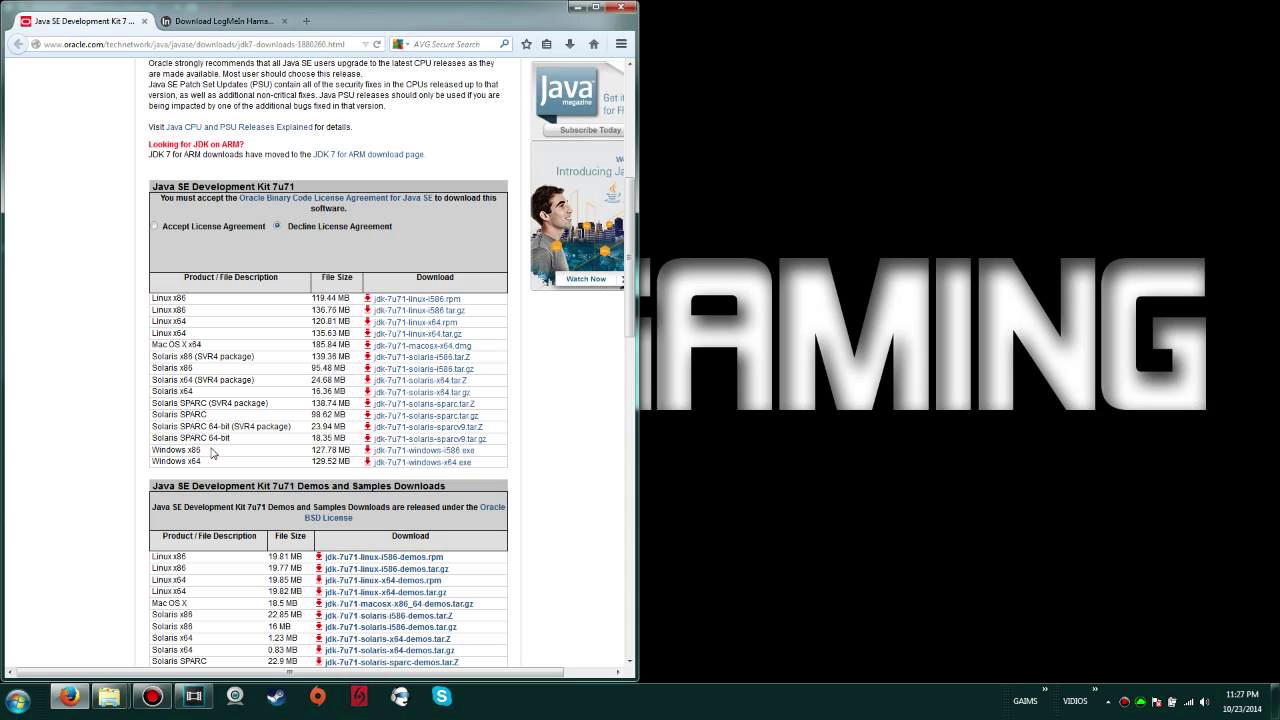
Step: Close the Java SE Development Kit page and the browser window holding the LogMeIn Hamachi download page
click(144, 21)
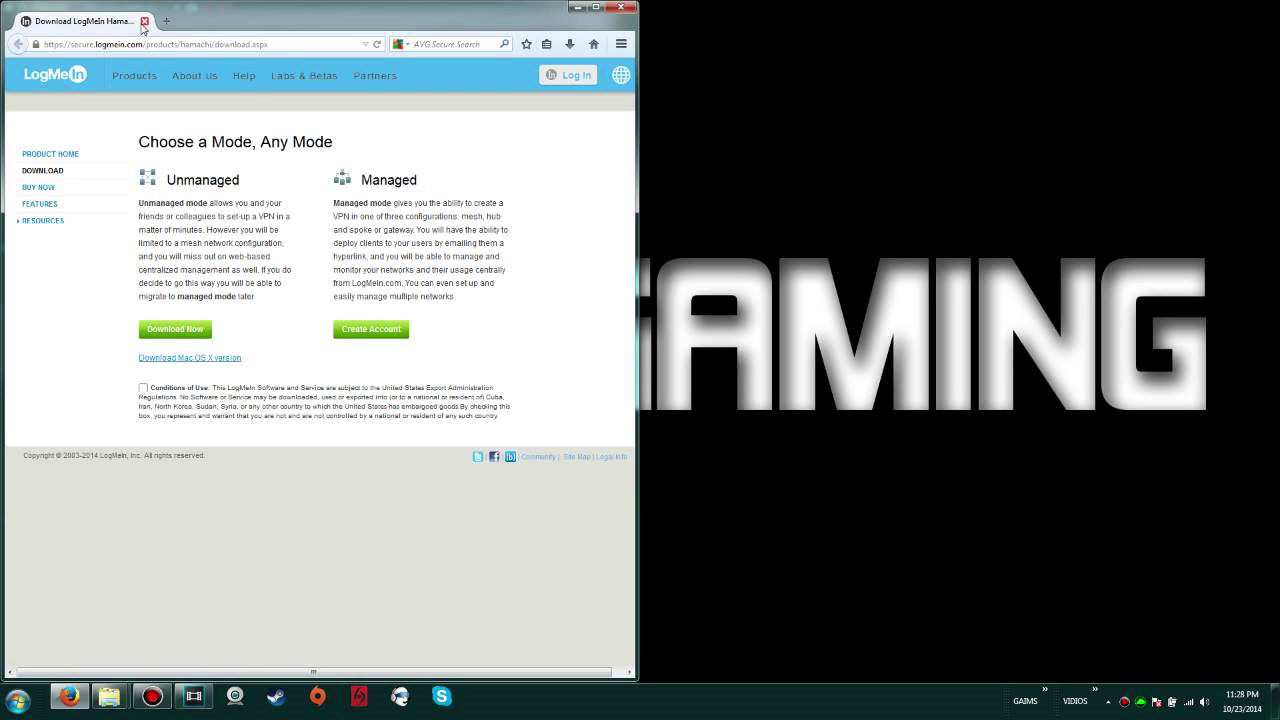
click(232, 388)
click(630, 8)
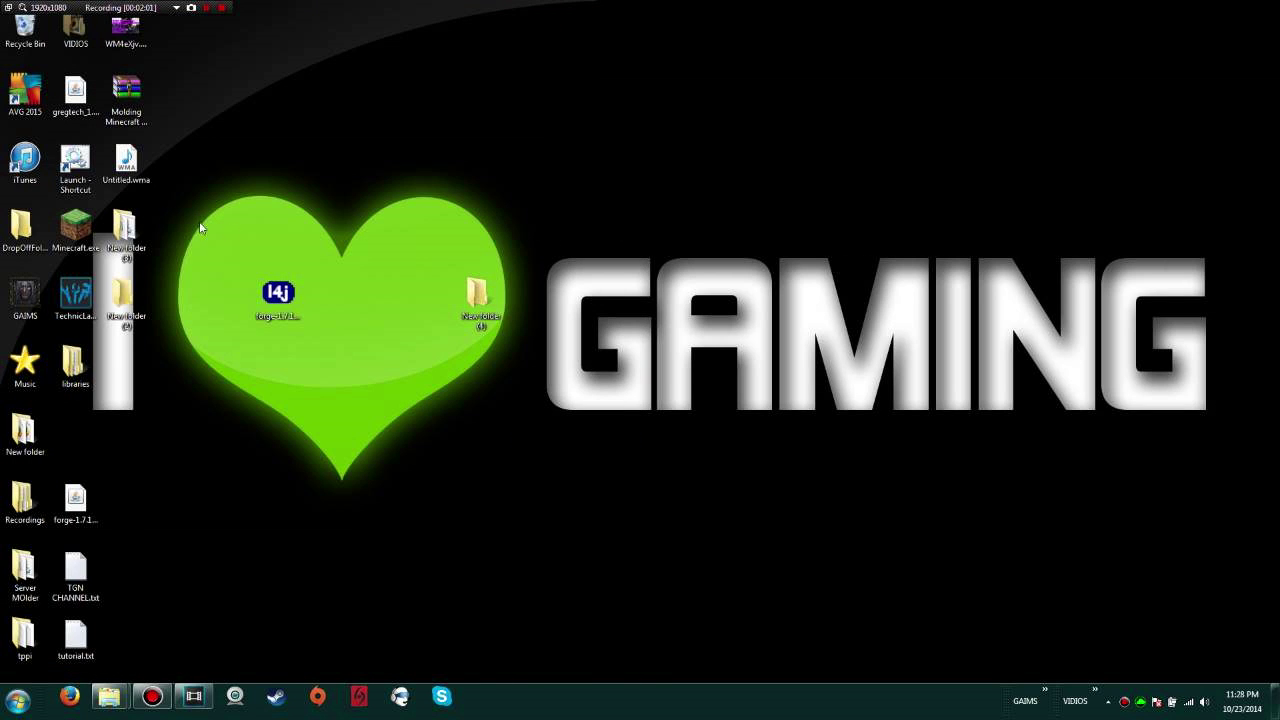
Step: Start the Minecraft launcher and select the profile named after the player
double_click(75, 228)
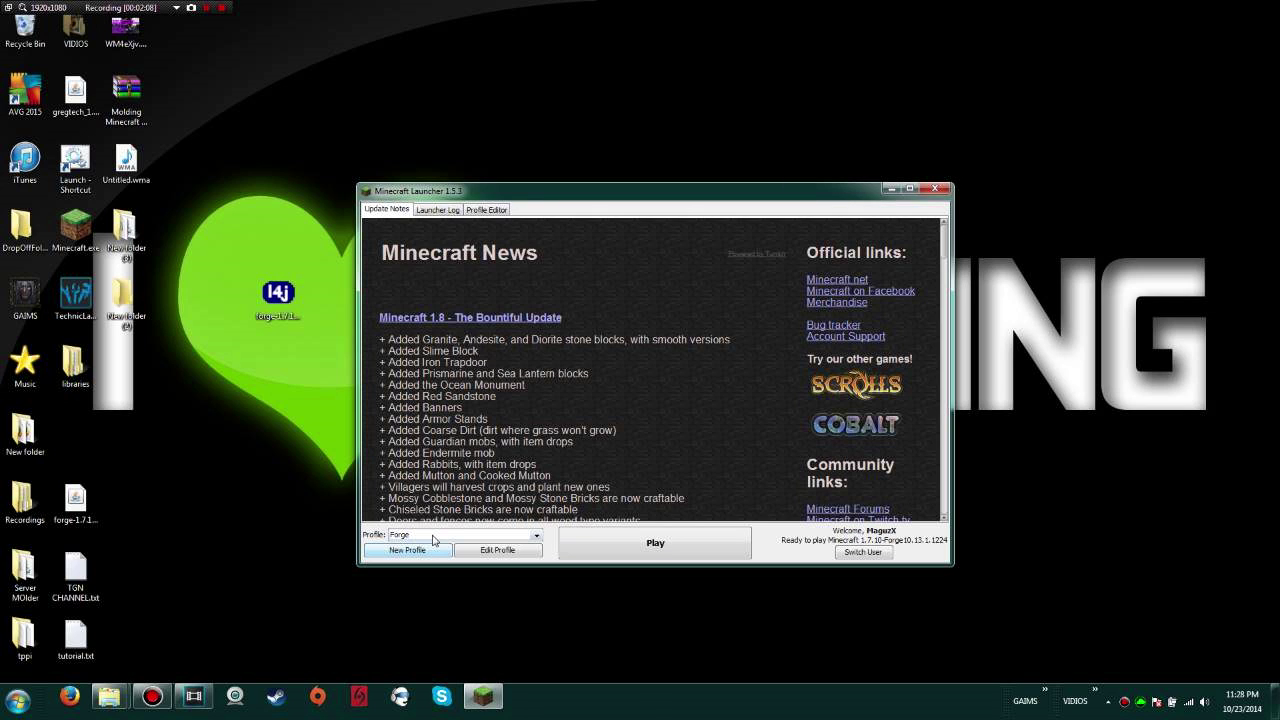
click(430, 537)
click(438, 569)
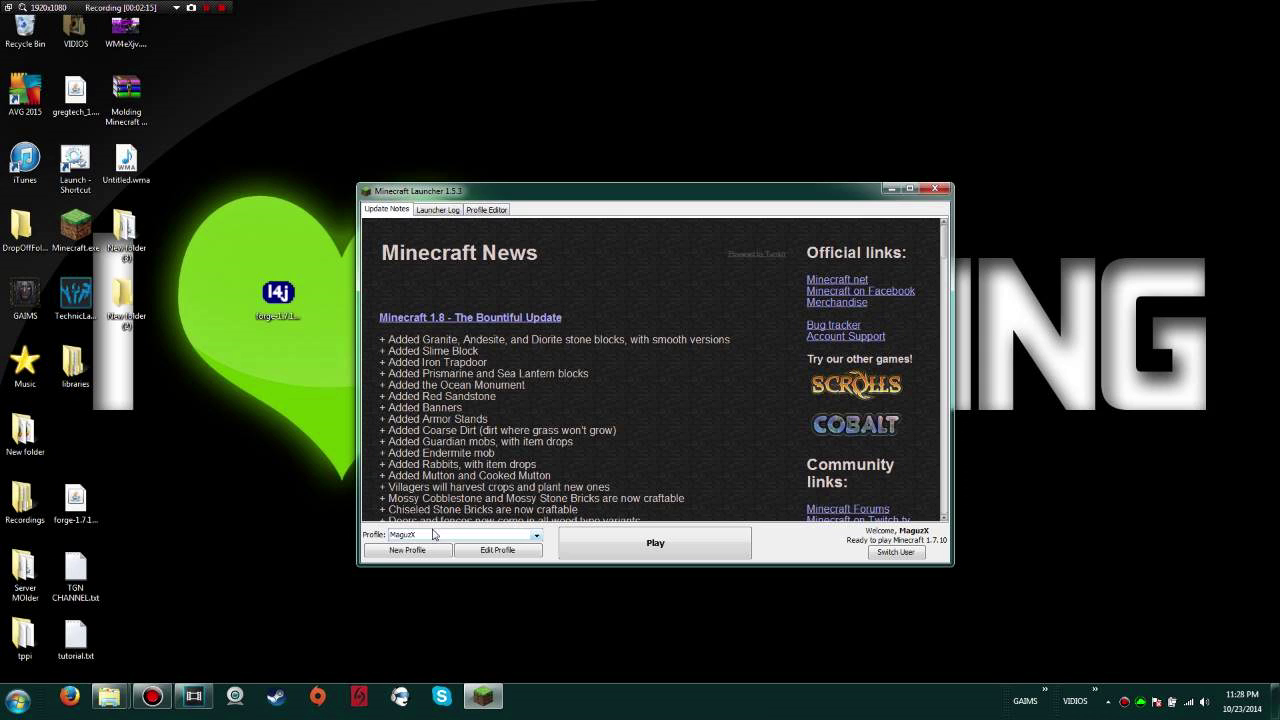
Step: Review the player profile's version choices, picking release 1.7.10, and close the editor without saving along with the launcher
click(500, 553)
click(556, 428)
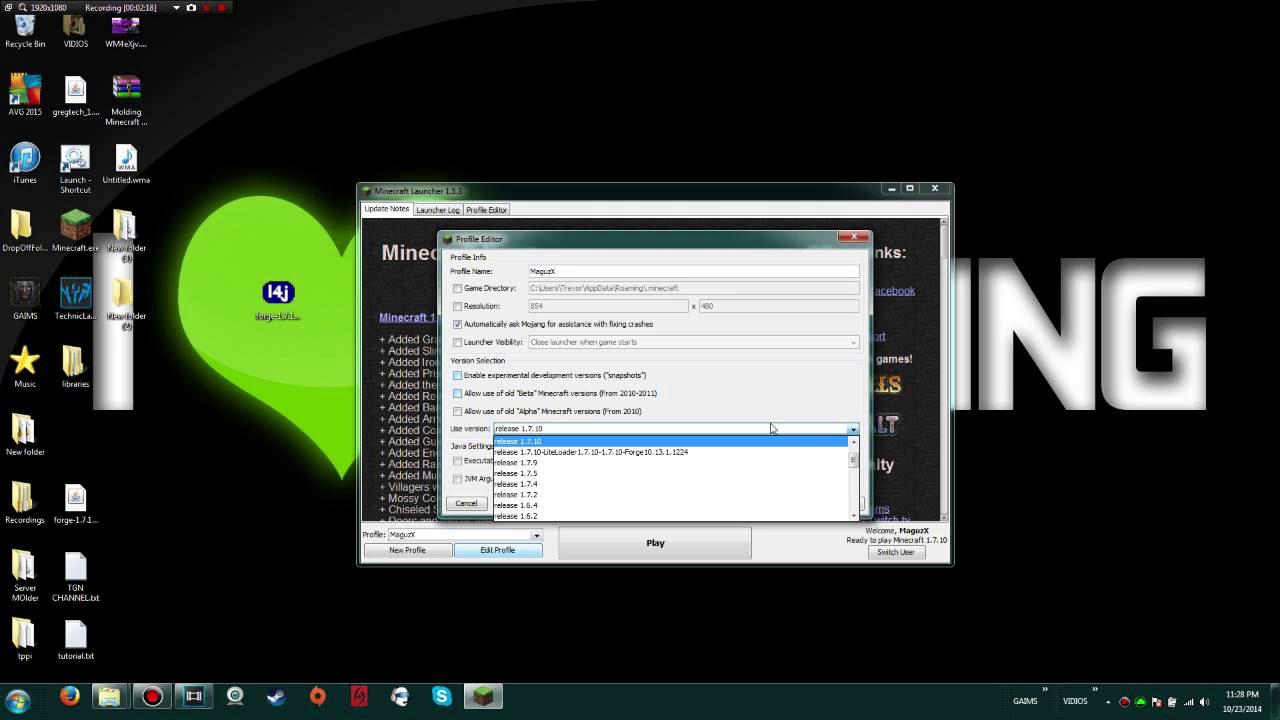
scroll(657, 512, up, 1)
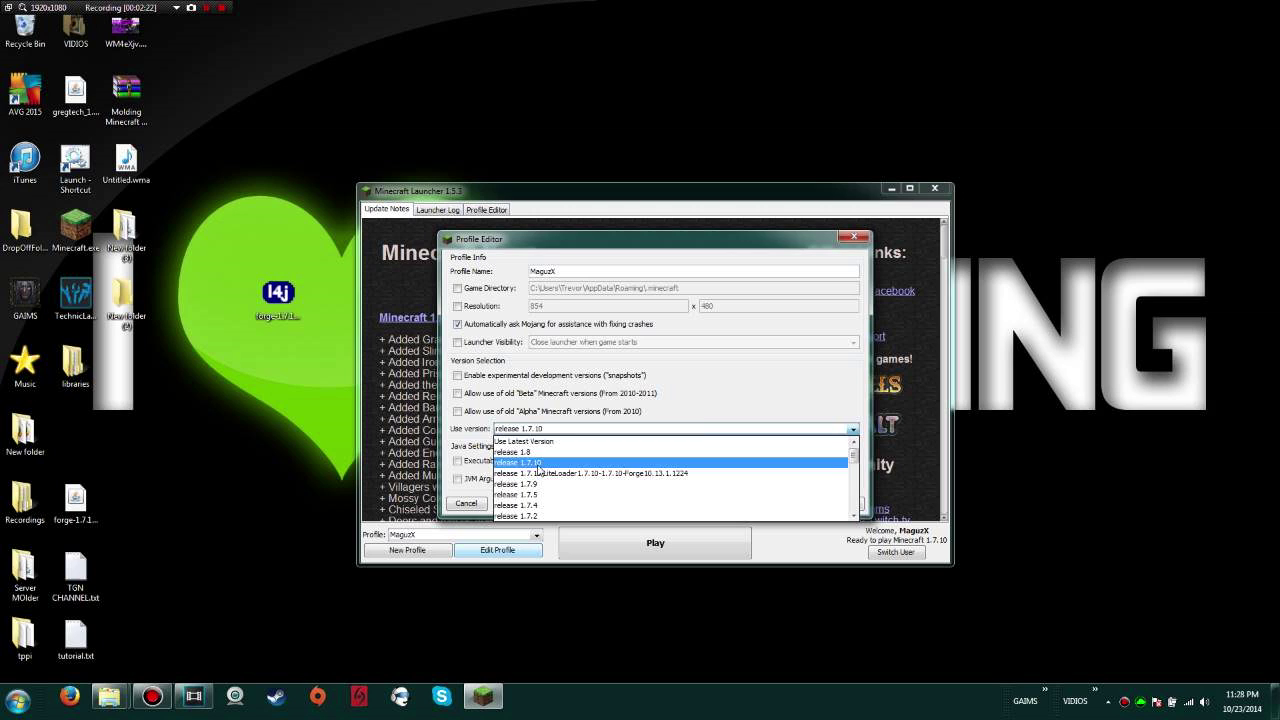
click(538, 466)
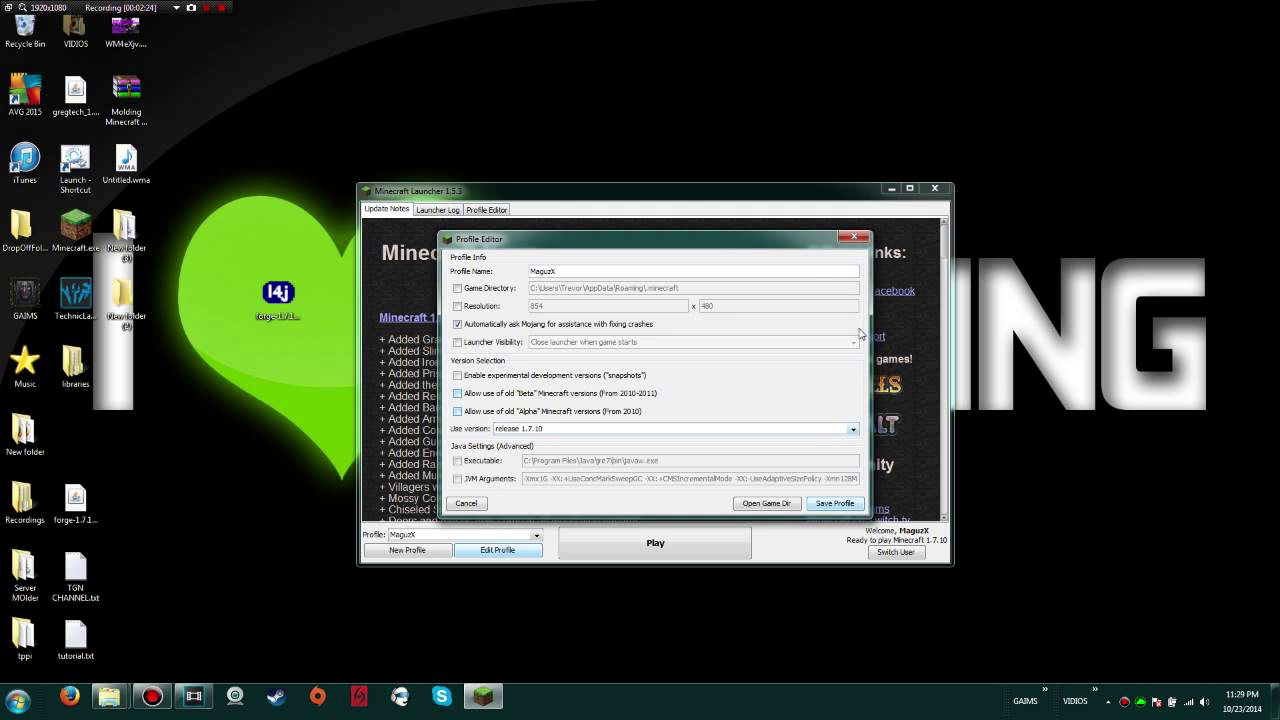
click(853, 237)
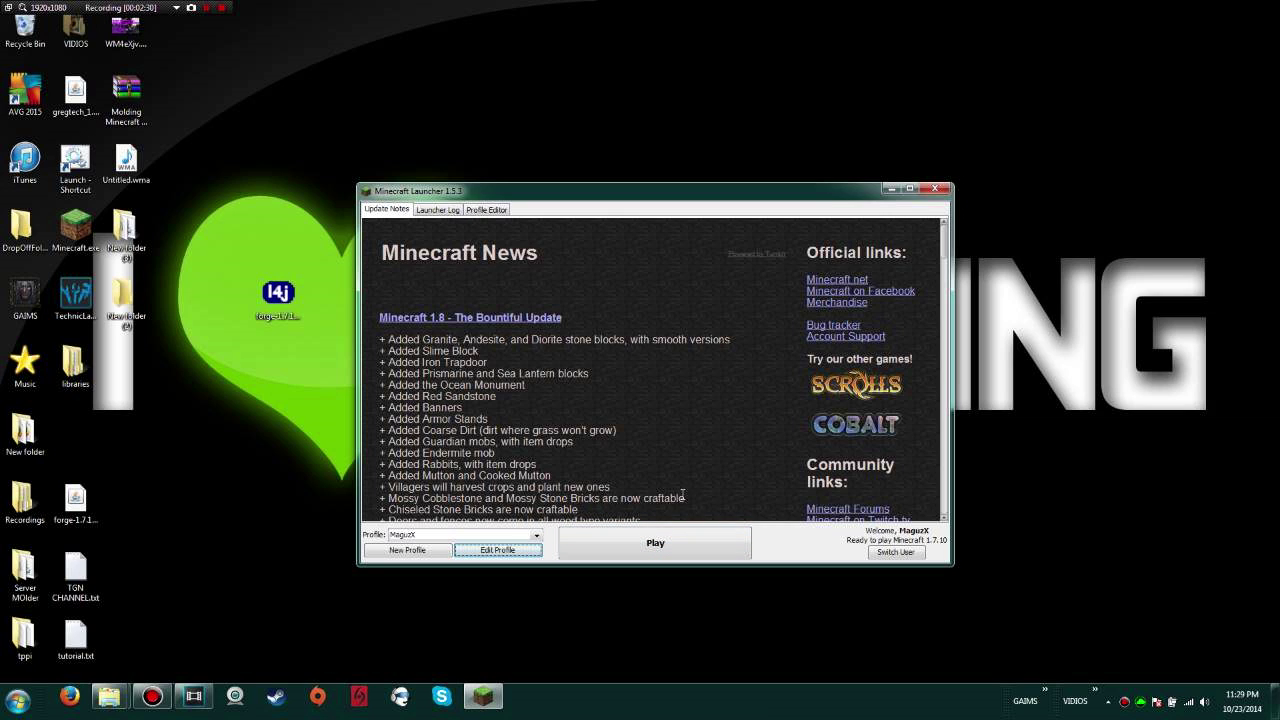
click(934, 189)
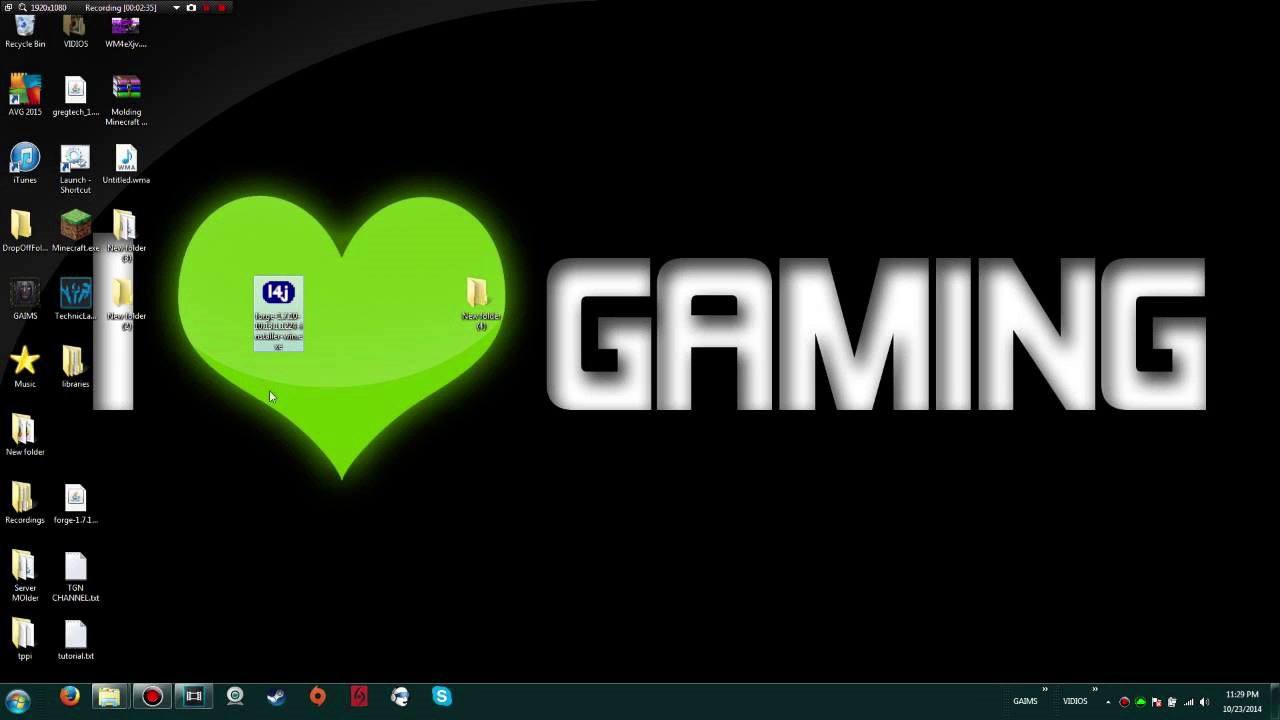
Step: Open the Forge 1.7.10-10.13.1.1224 installer from the desktop to view its install options, and close it without installing
drag(280, 300, 645, 172)
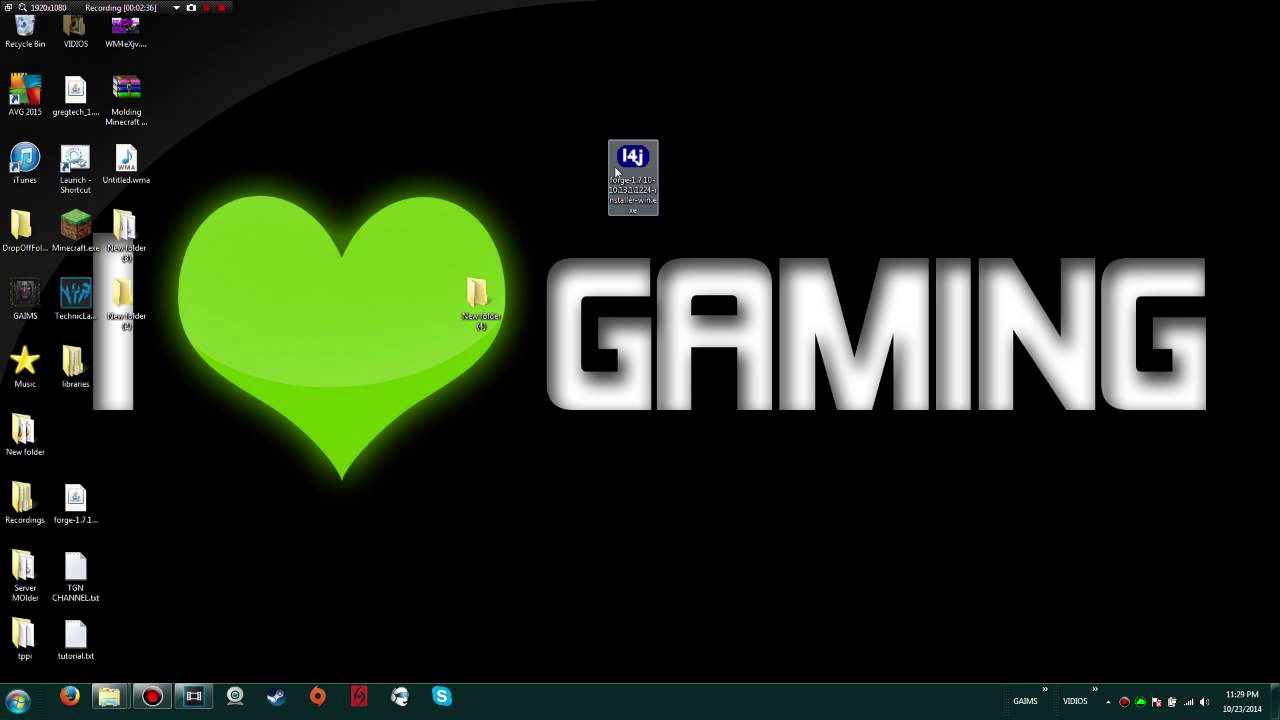
double_click(646, 164)
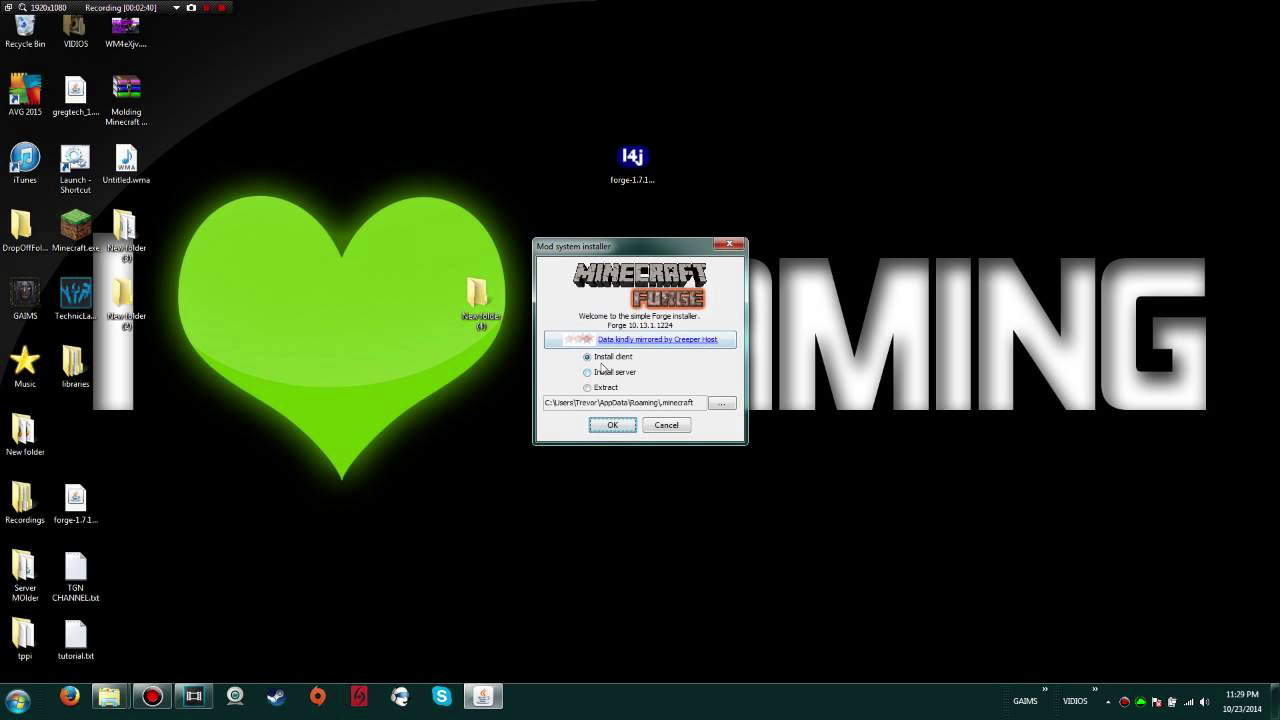
click(728, 246)
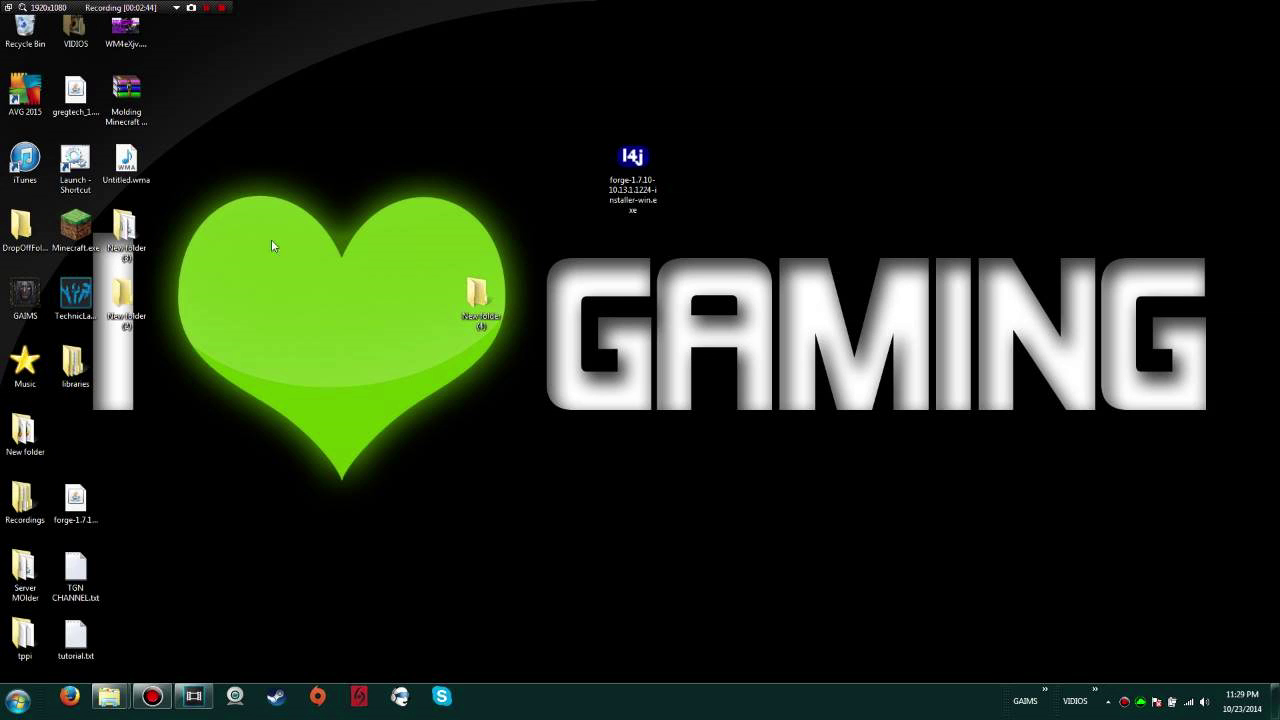
Step: Restart the Minecraft launcher and select the Forge profile
double_click(80, 237)
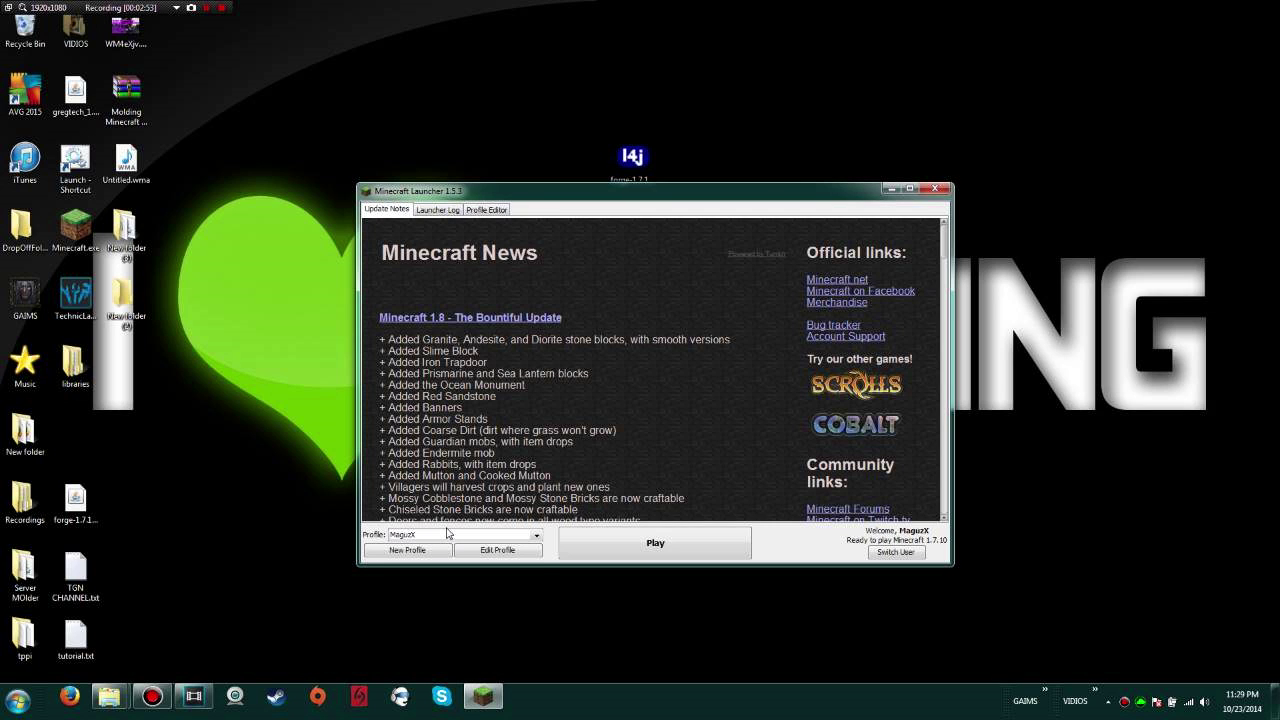
click(424, 536)
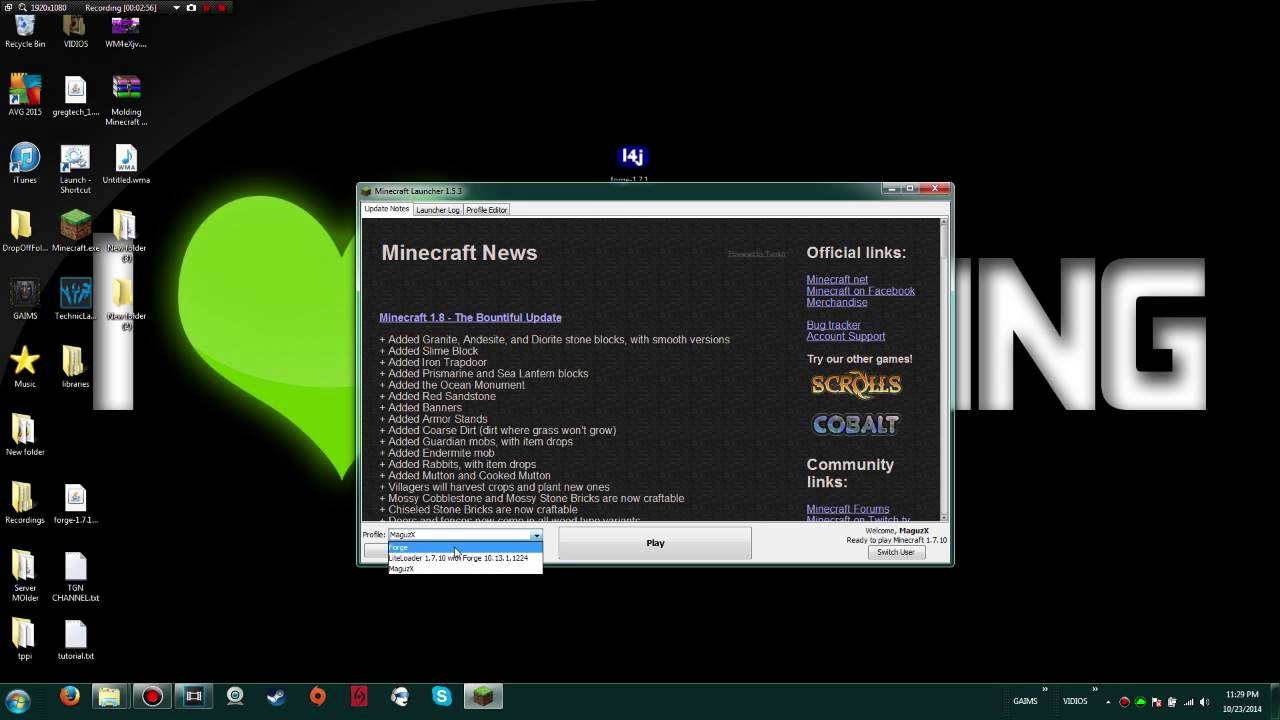
click(420, 548)
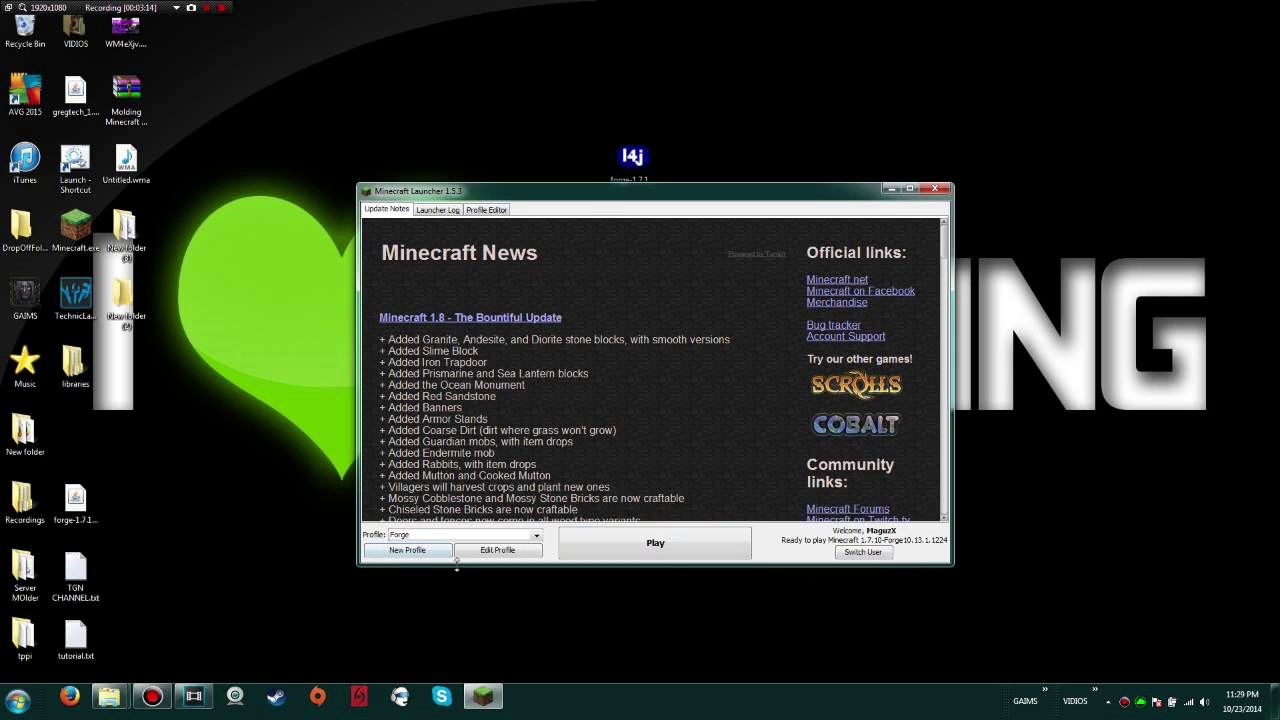
click(420, 536)
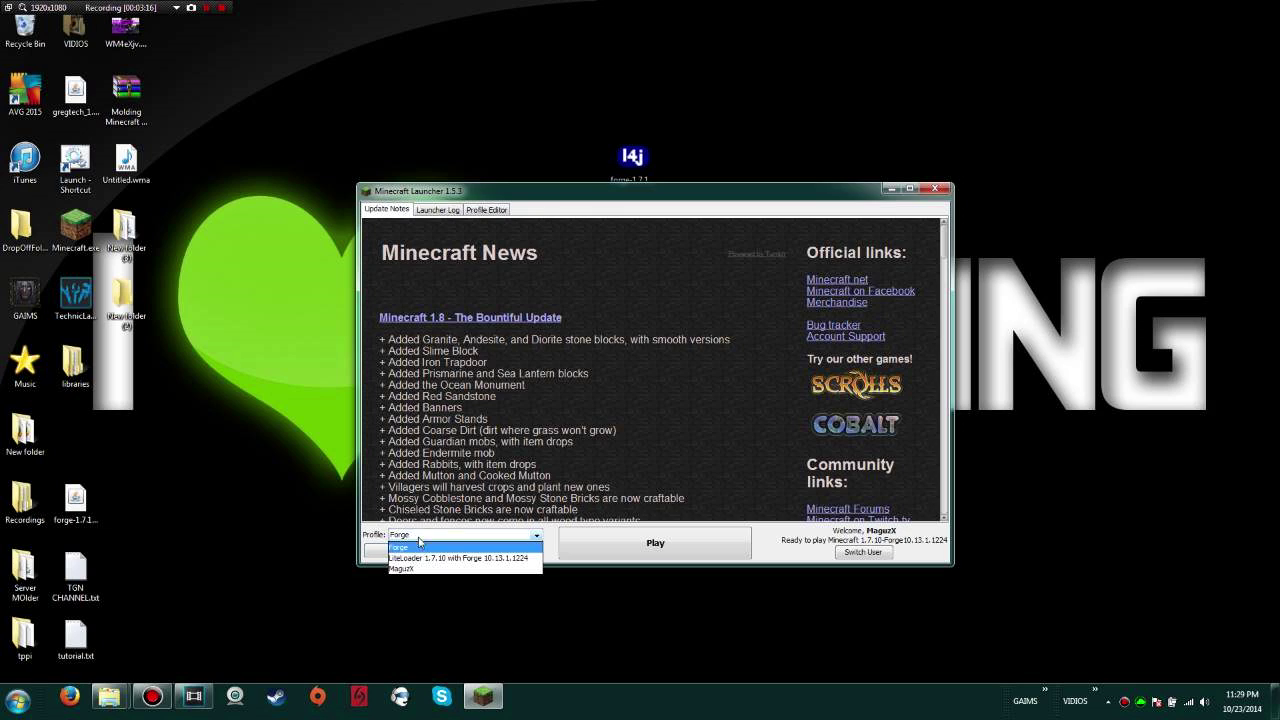
click(404, 548)
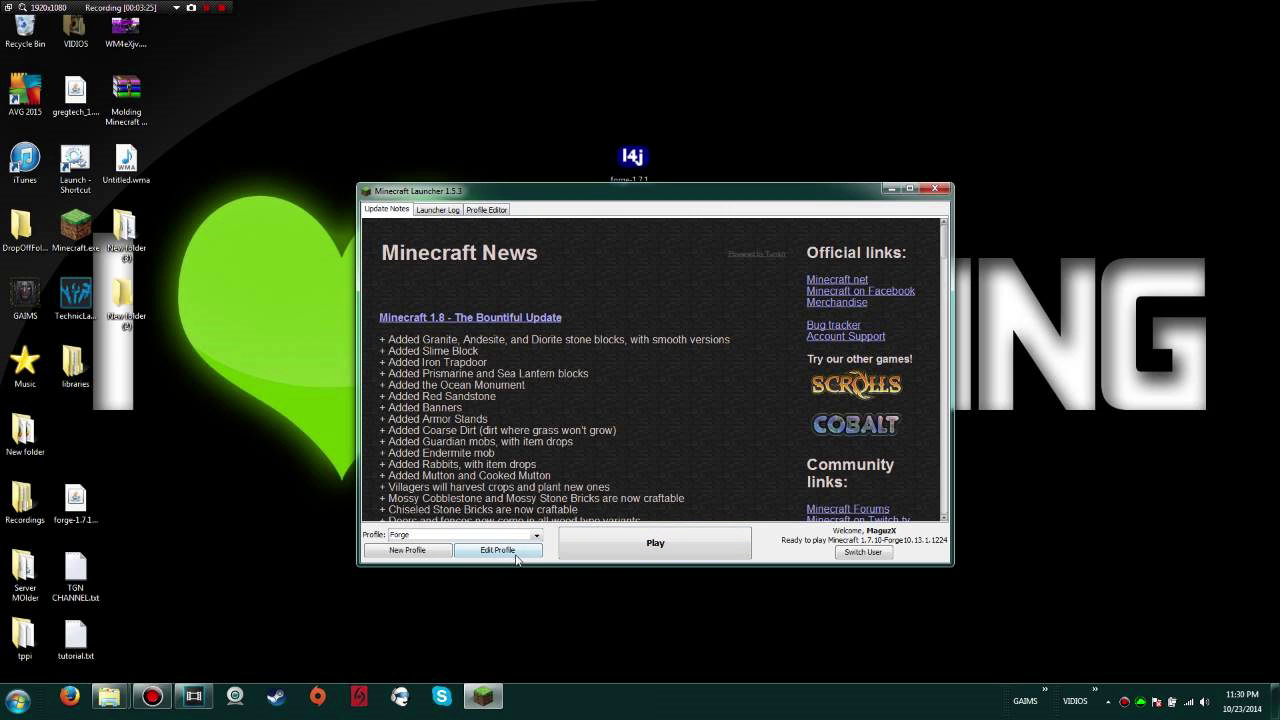
Step: Edit the Forge profile and choose release 1.7.10-Forge10.13.1.1224 as the version it uses
click(516, 552)
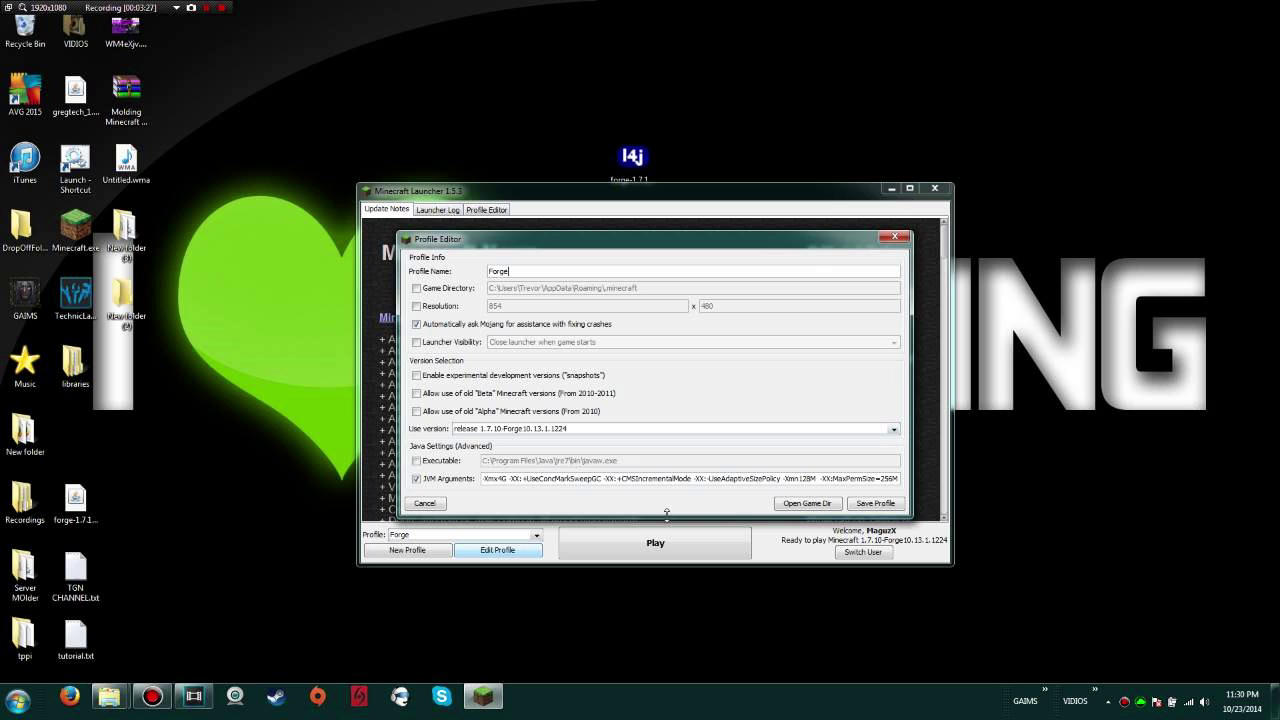
click(869, 430)
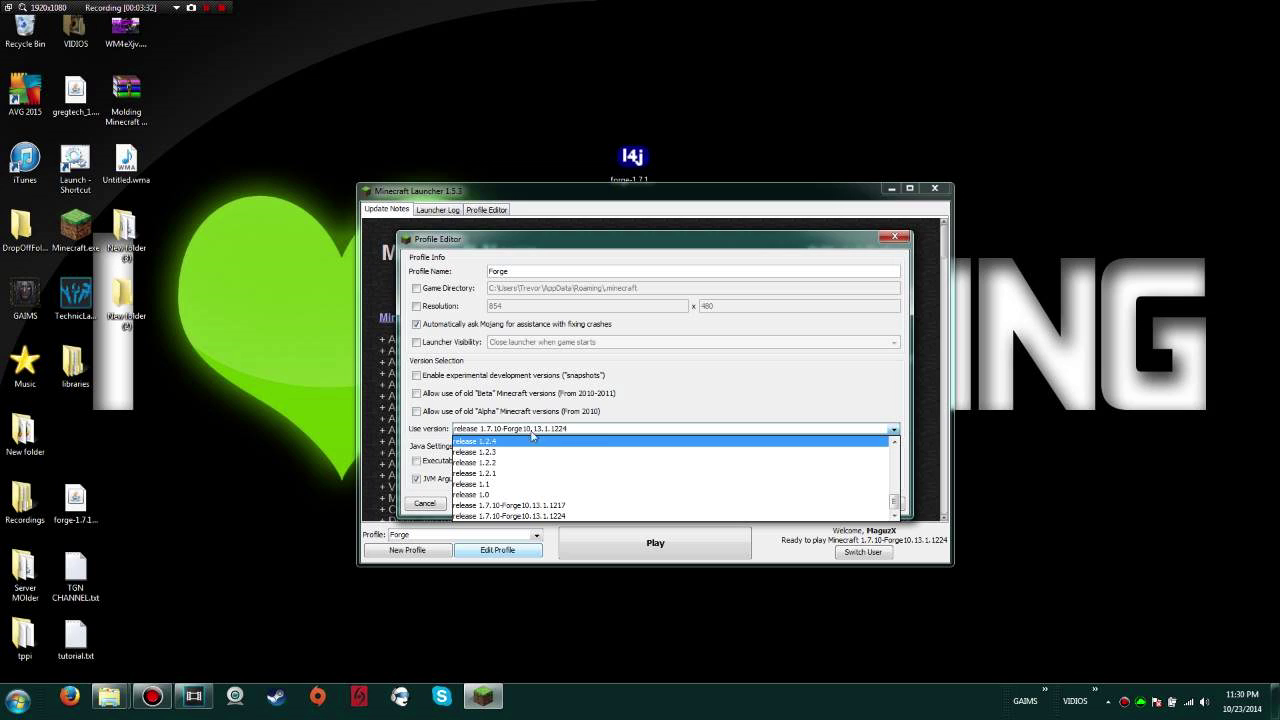
click(558, 517)
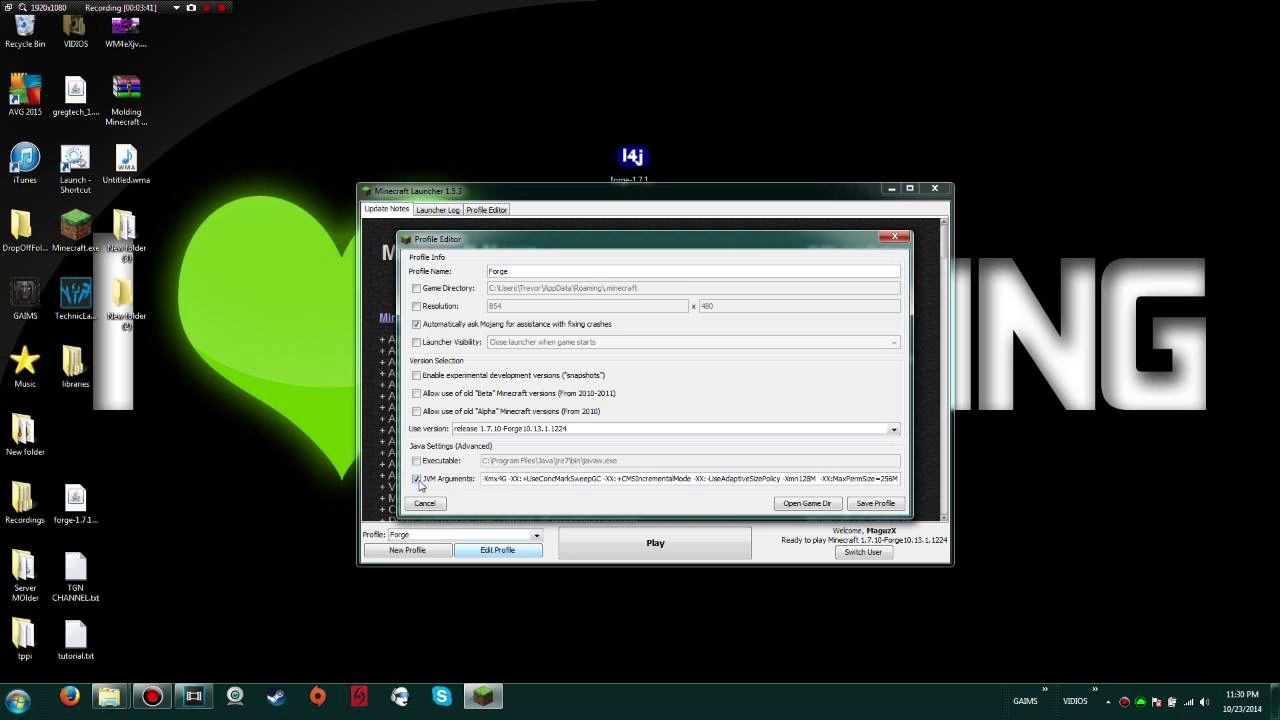
Step: Keep custom JVM arguments enabled for the Forge profile and set the maximum memory argument to -Xmx2G
click(416, 479)
click(416, 479)
key(Tab)
click(508, 479)
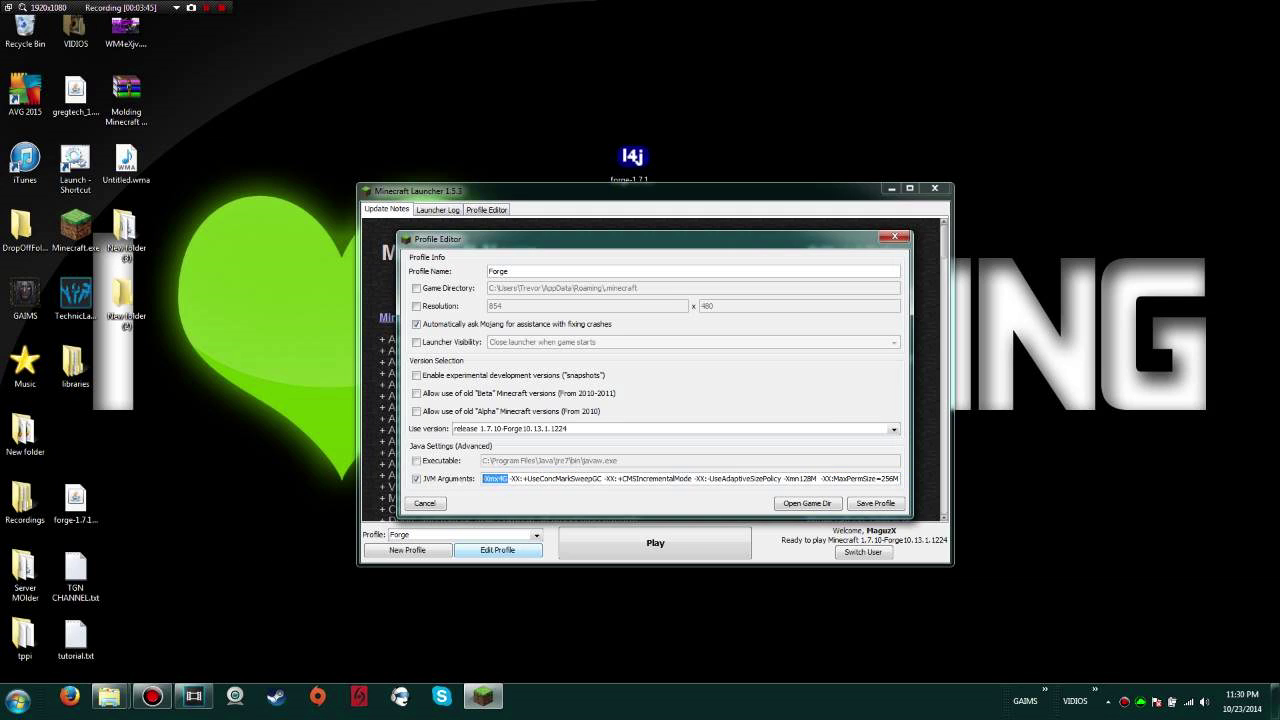
key(shift+End)
key(Left)
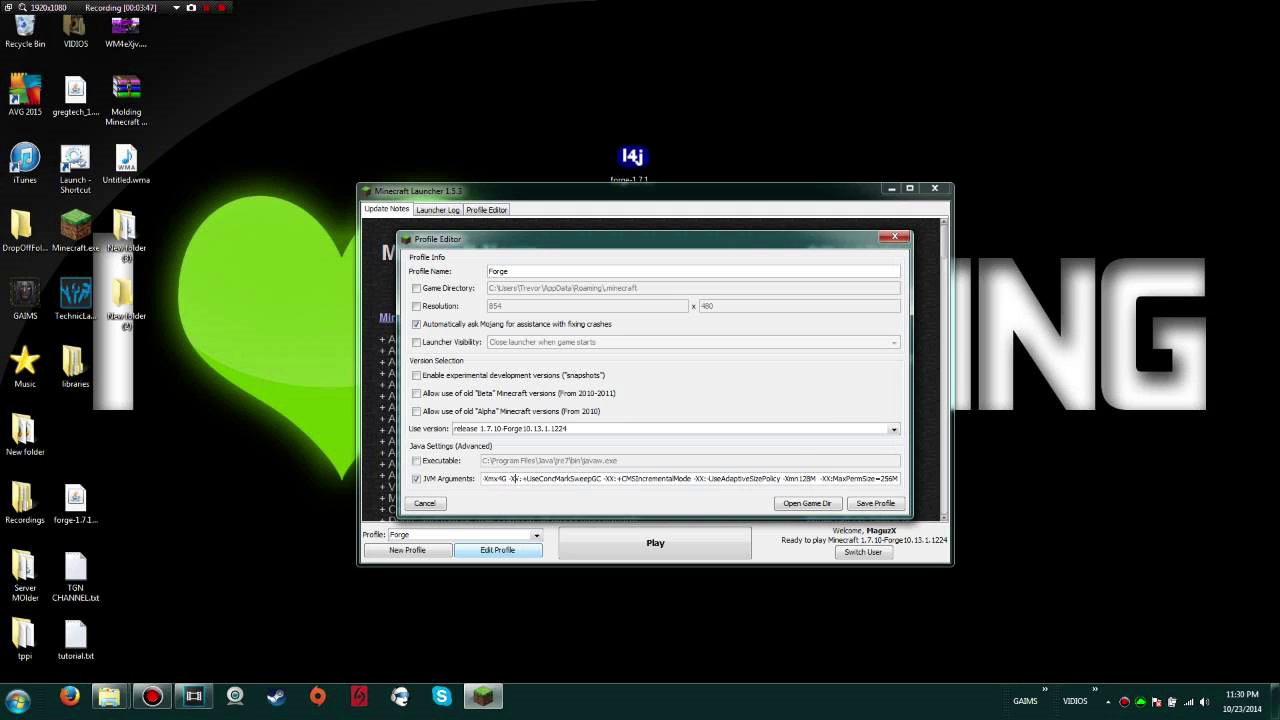
key(shift+End)
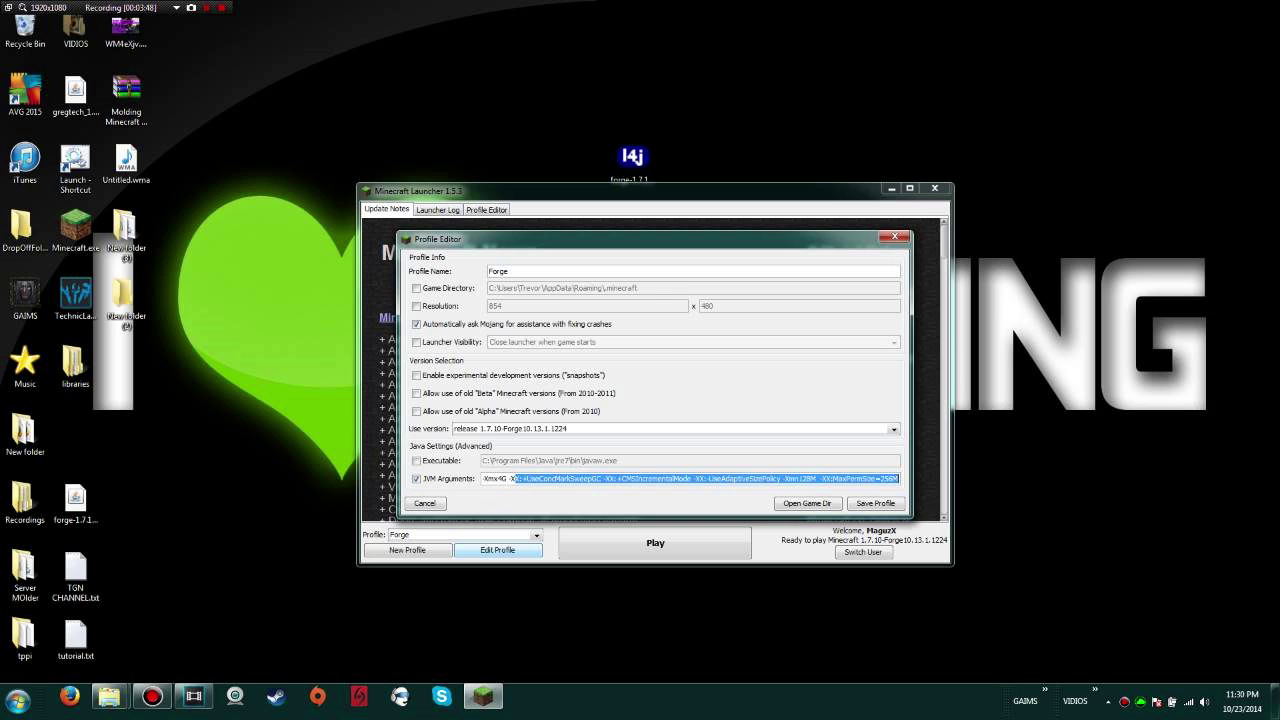
key(Left)
key(Left)
key(Left)
key(shift+Left)
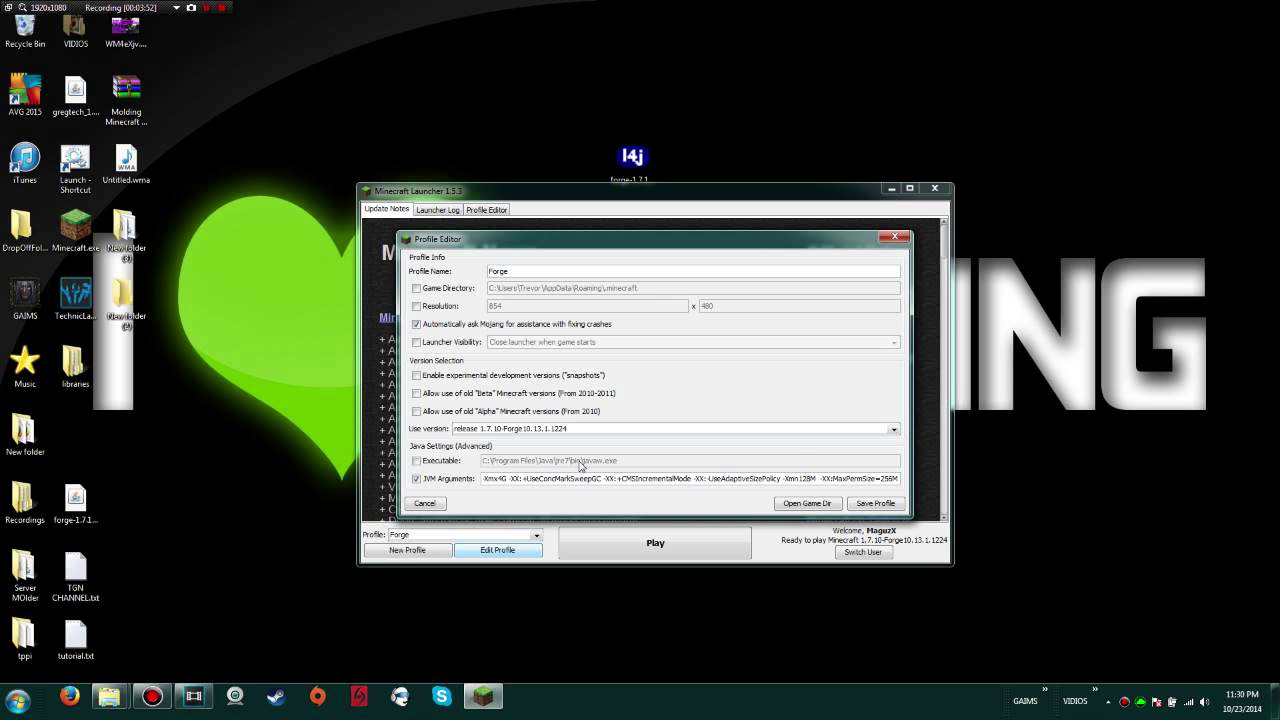
text(2)
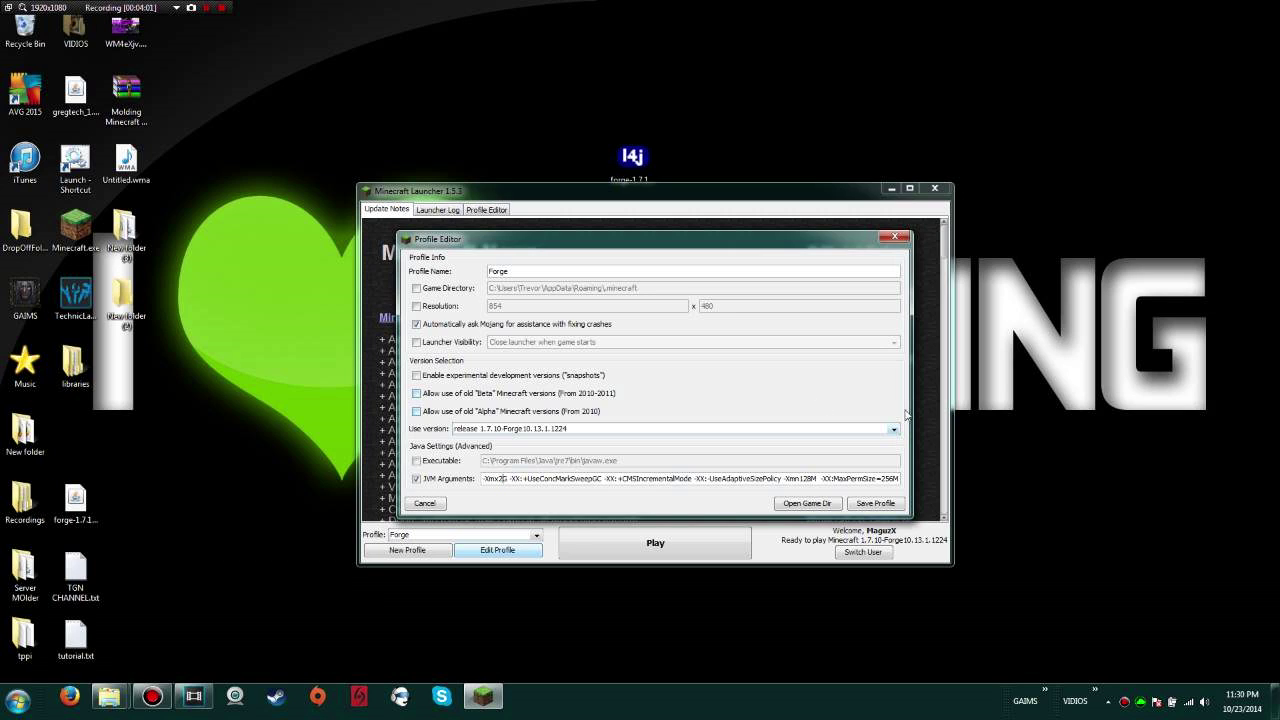
drag(807, 478, 898, 479)
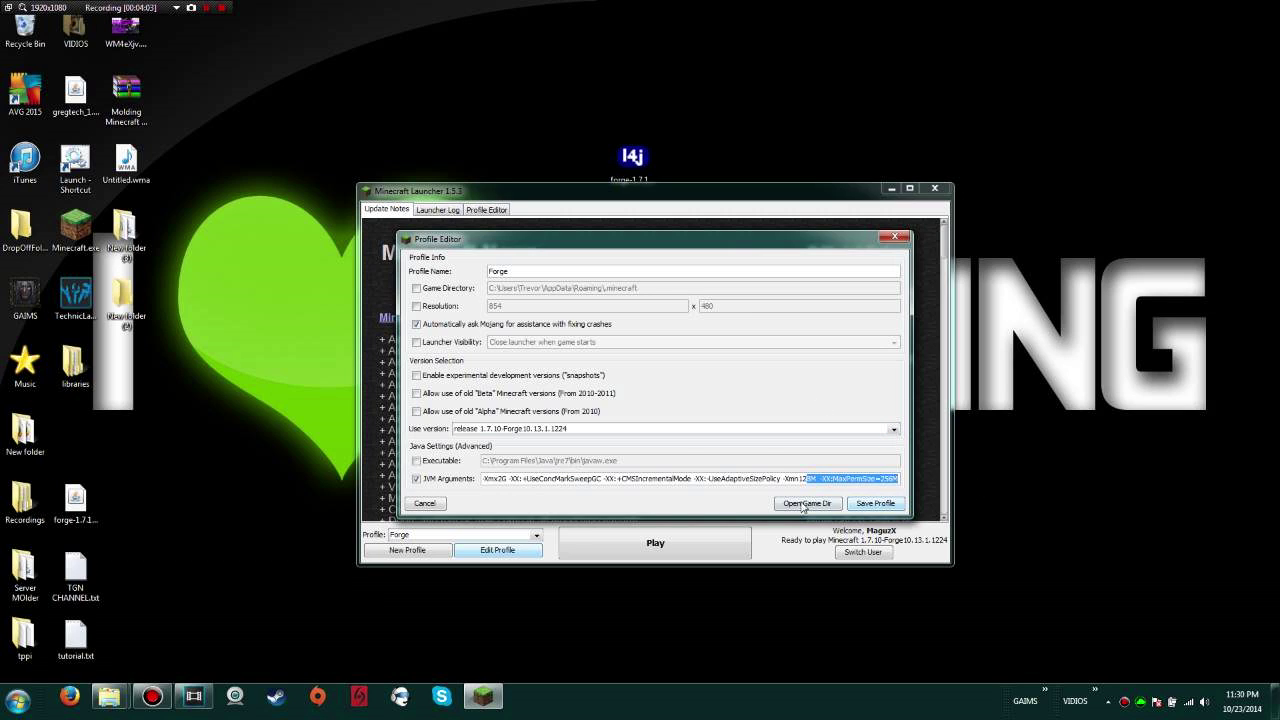
Step: Remove the -XX:MaxPermSize=256M argument from the Forge profile's JVM arguments and paste it back at the end
click(821, 478)
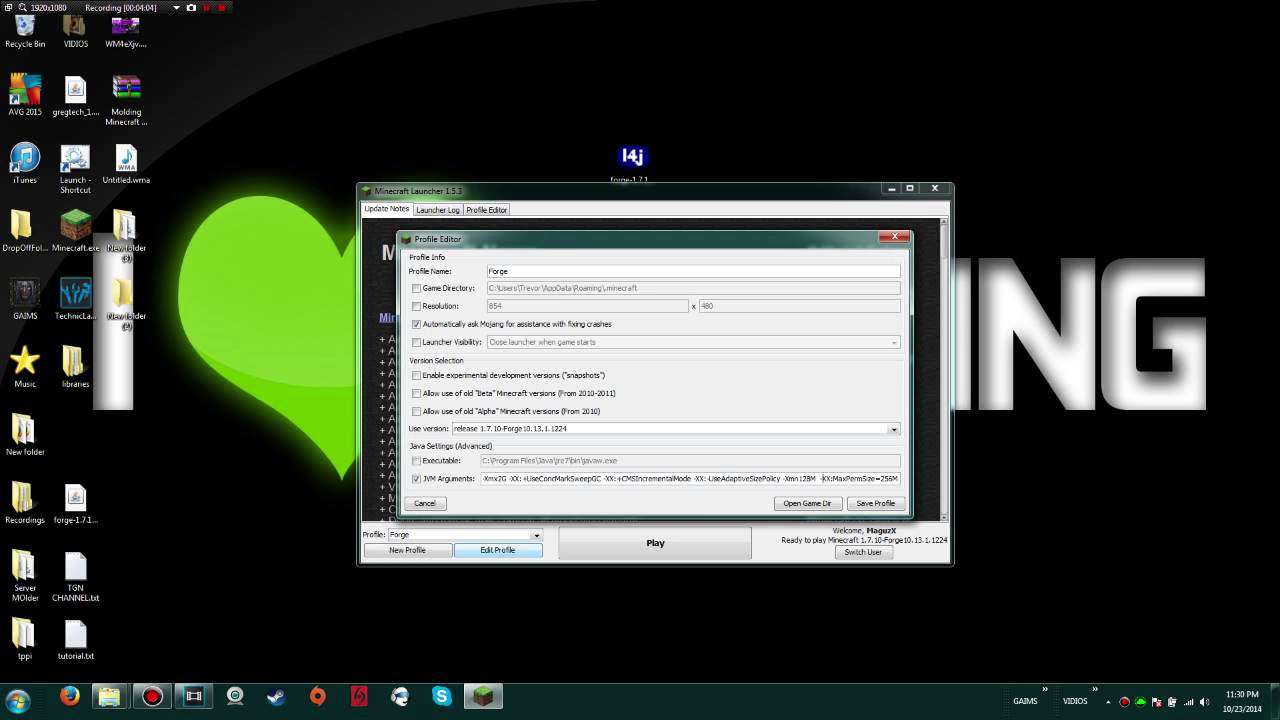
drag(820, 478, 978, 476)
key(ctrl+c)
key(BackSpace)
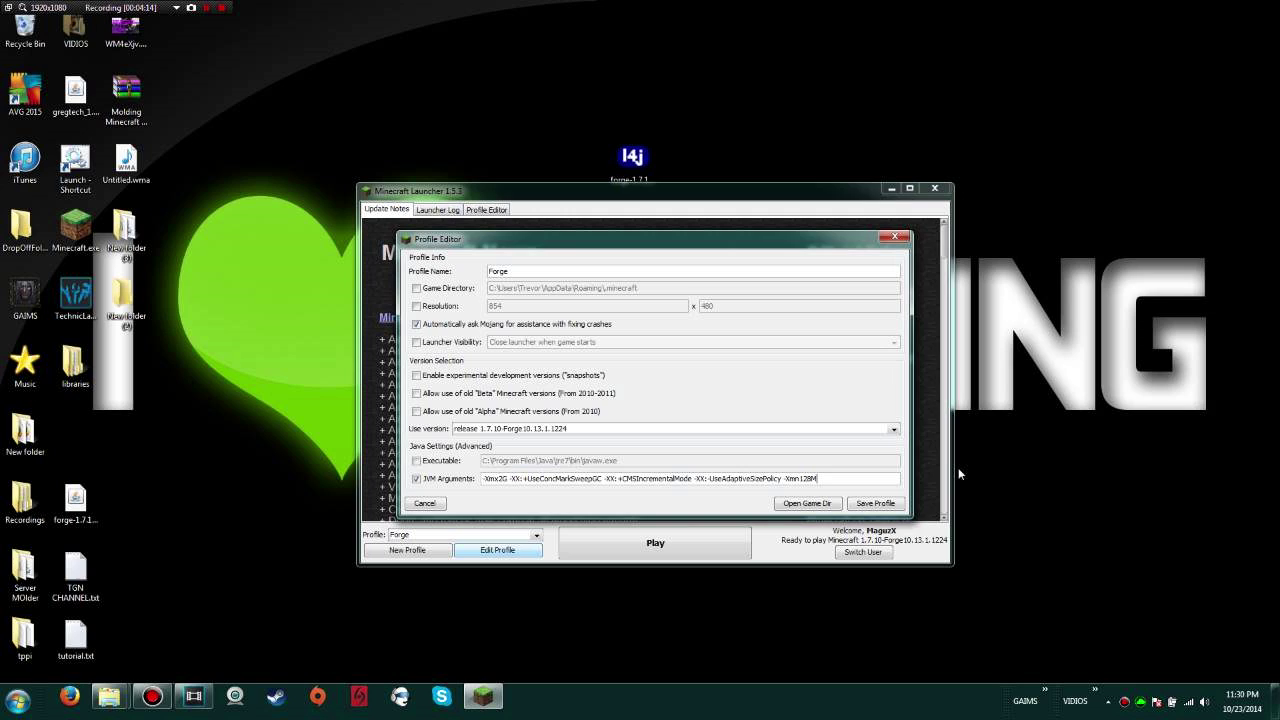
key(ctrl+v)
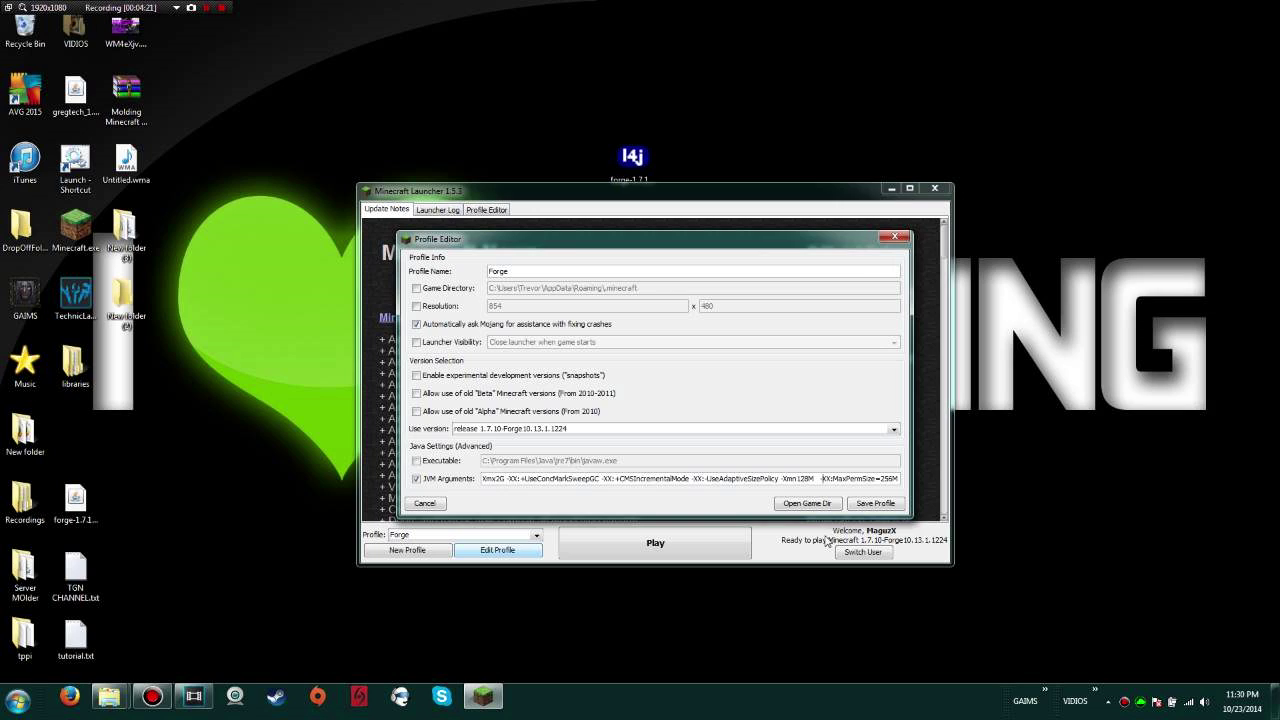
Step: Tidy the spacing before -XX:MaxPermSize and edit its value, save the Forge profile, and close the launcher
key(BackSpace)
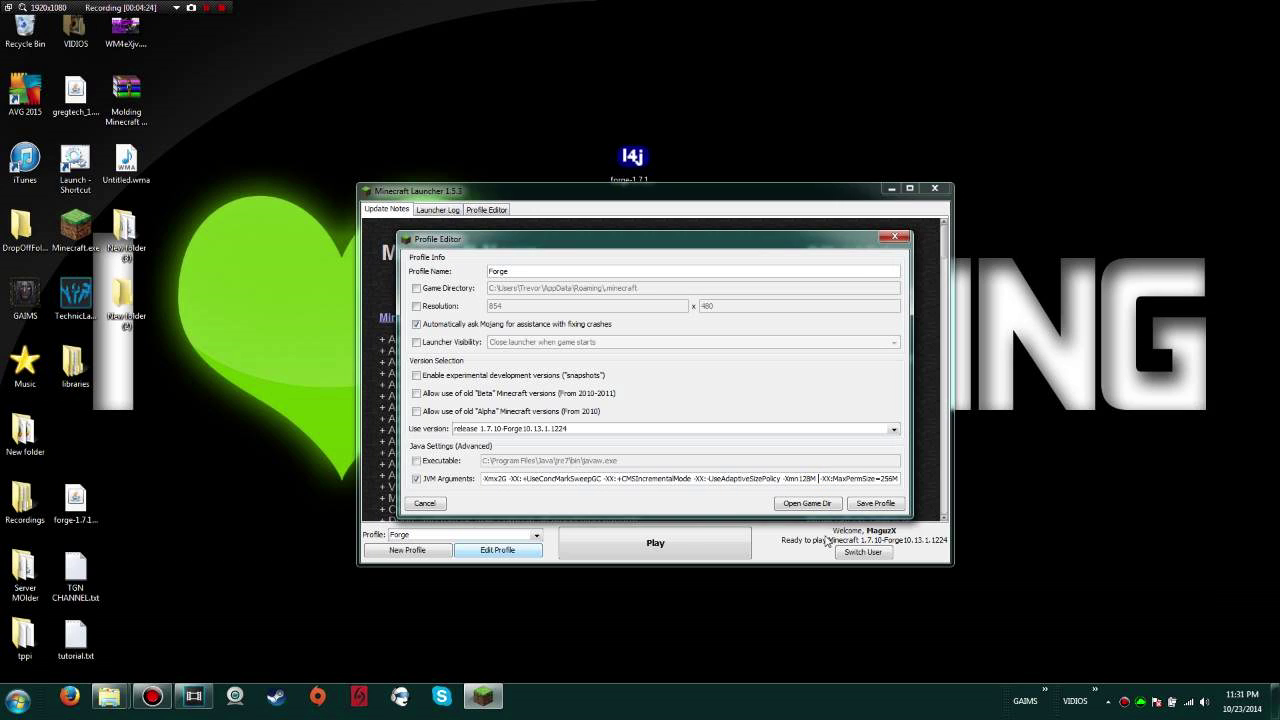
key(BackSpace)
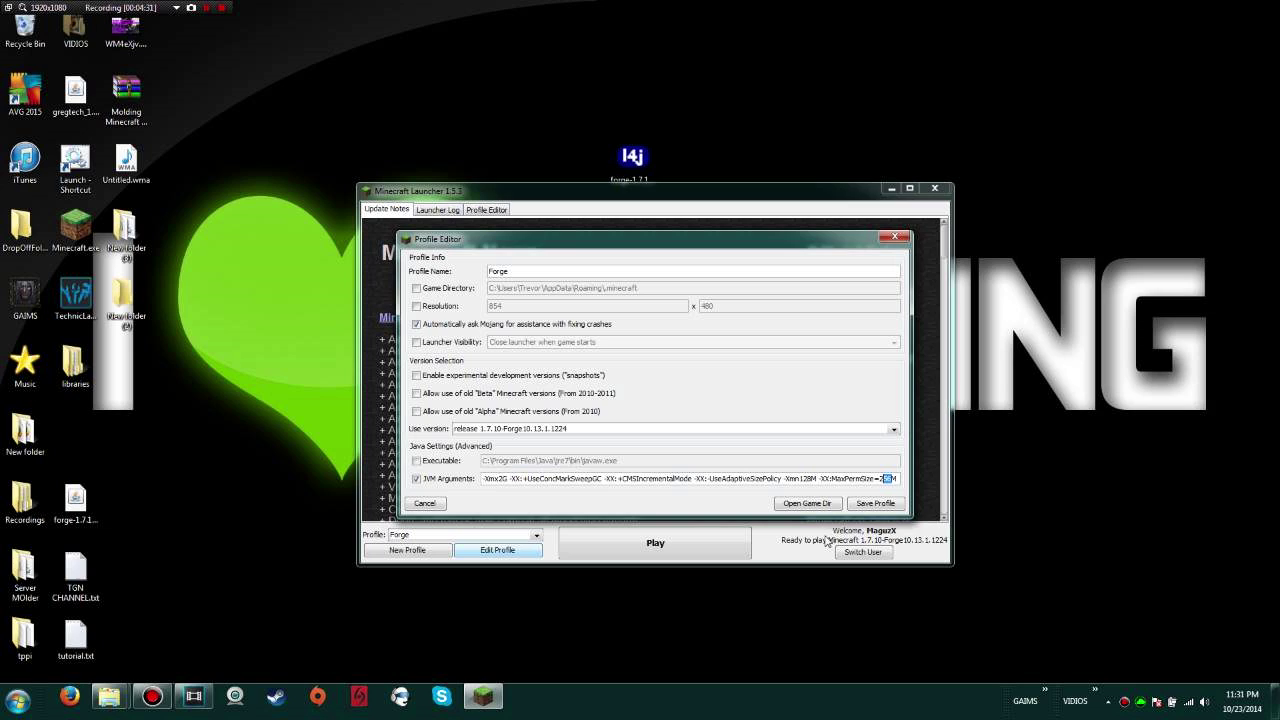
text(1)
text(2)
click(888, 507)
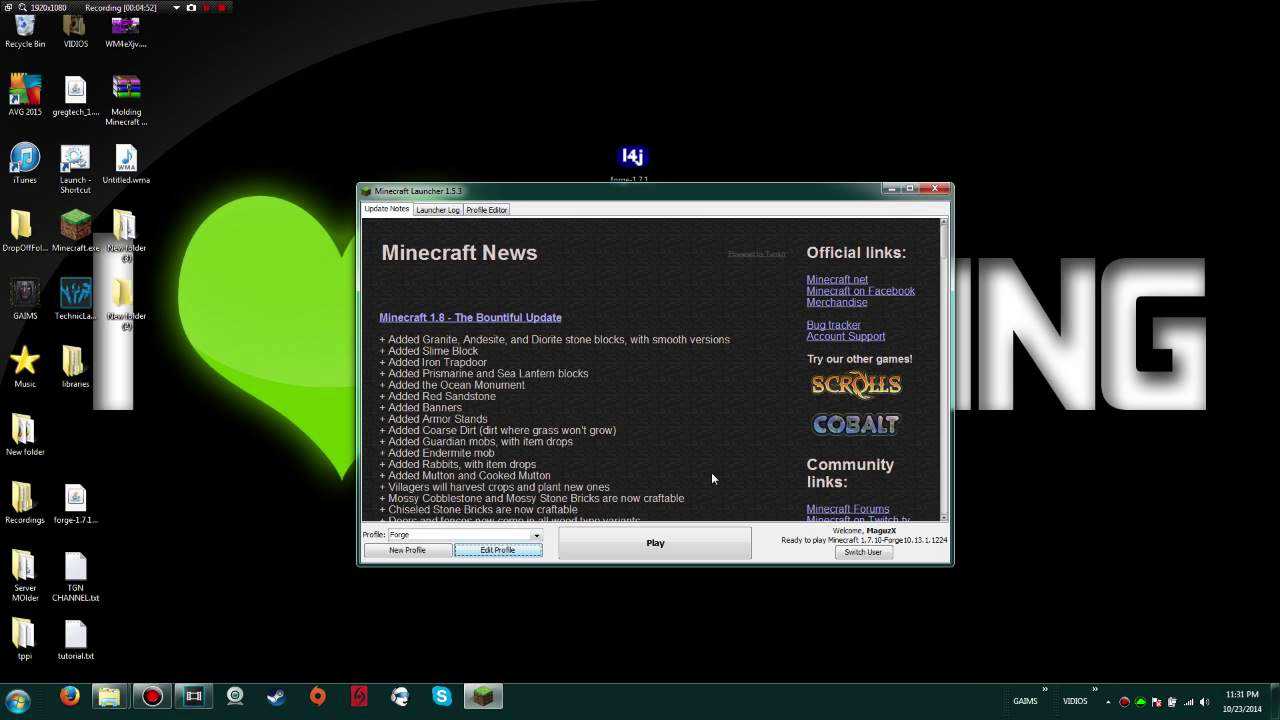
click(934, 189)
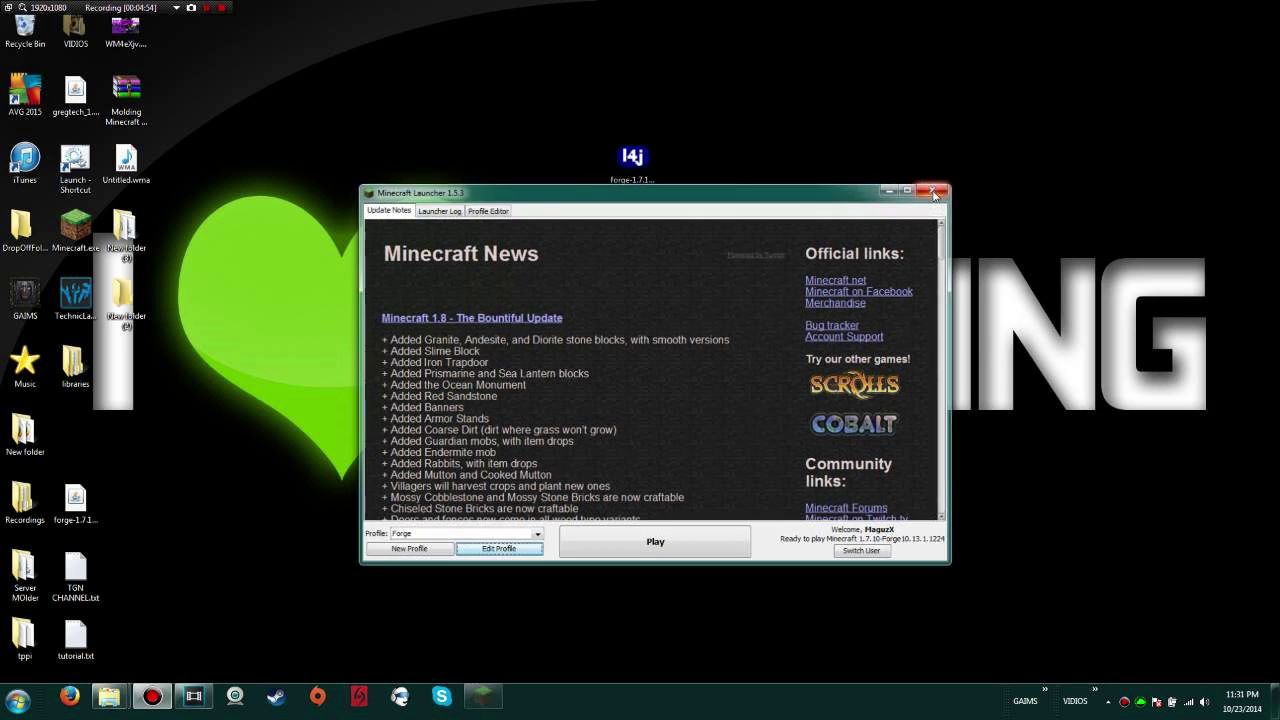
Step: Open the .minecraft folder by running %appdata%, and view the option to add the current location to Favorites
key(super+r)
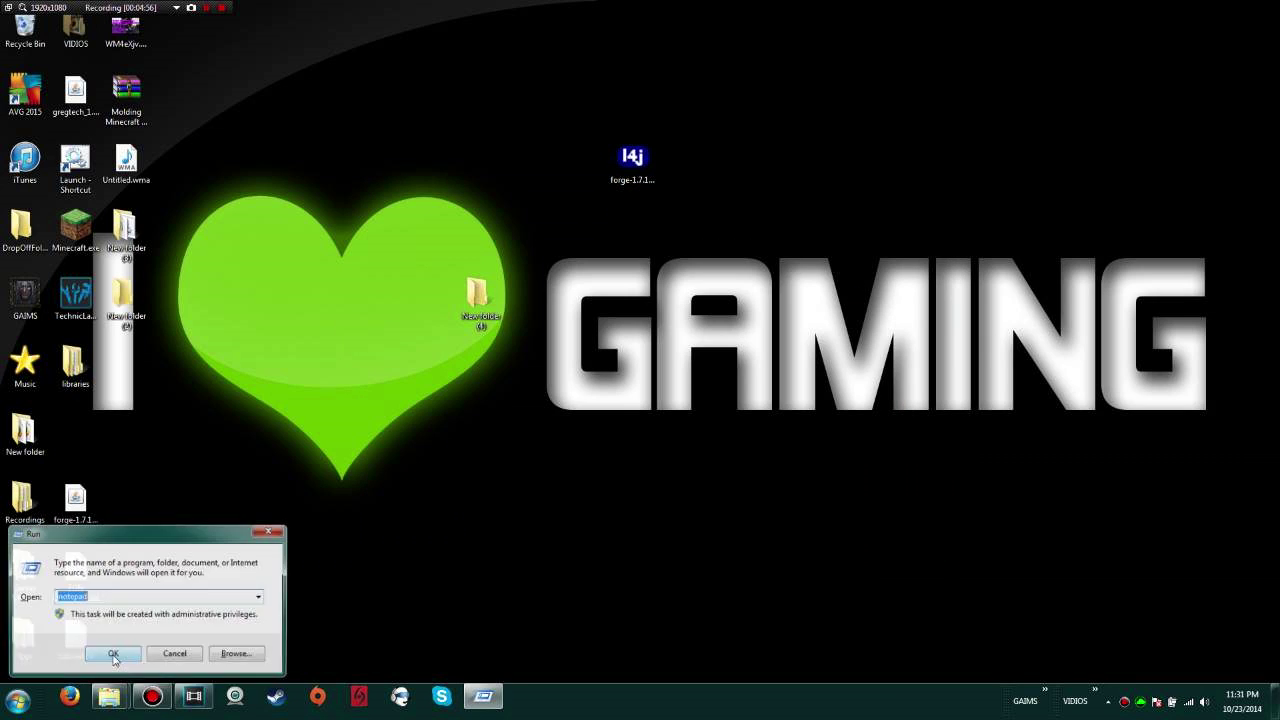
text(%appdata%)
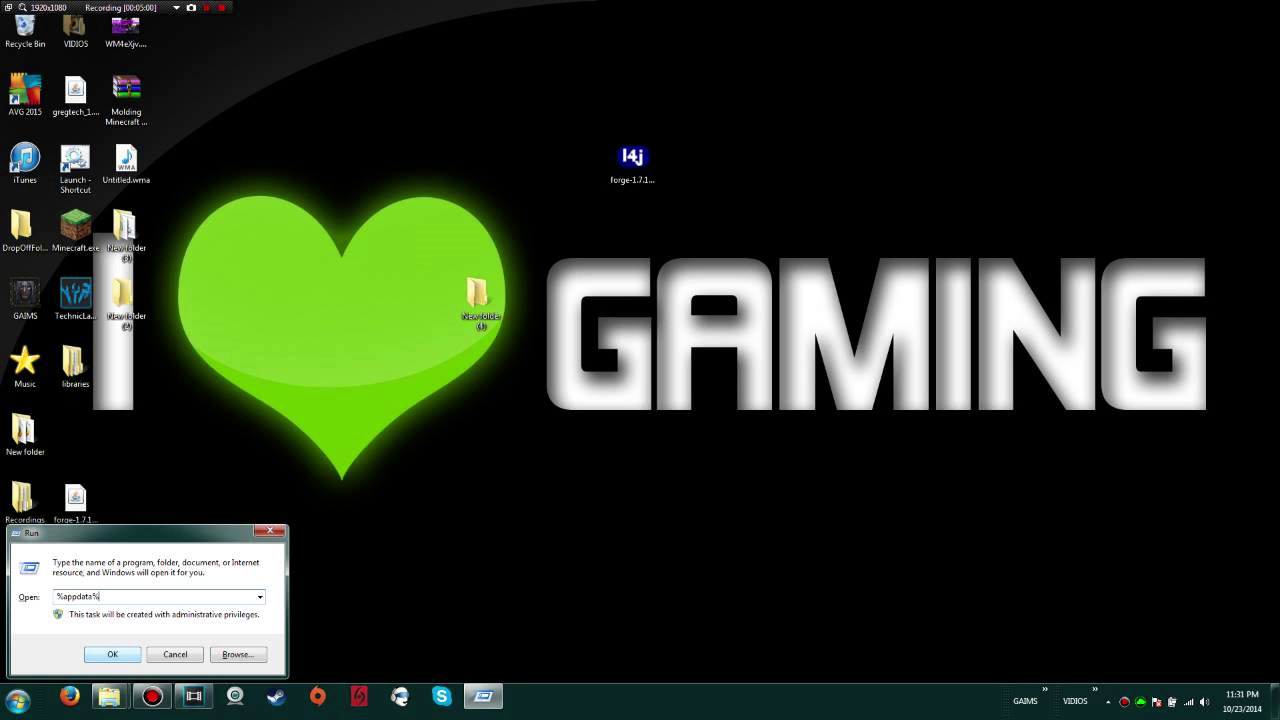
key(Return)
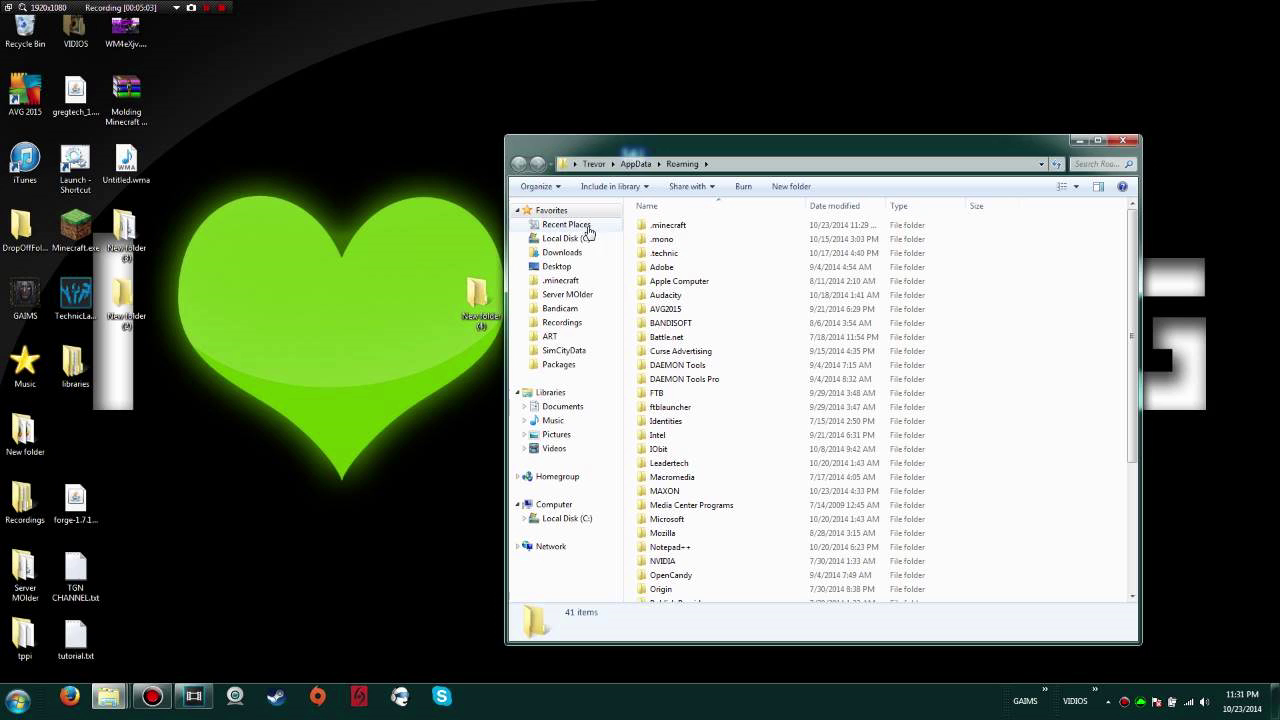
double_click(678, 225)
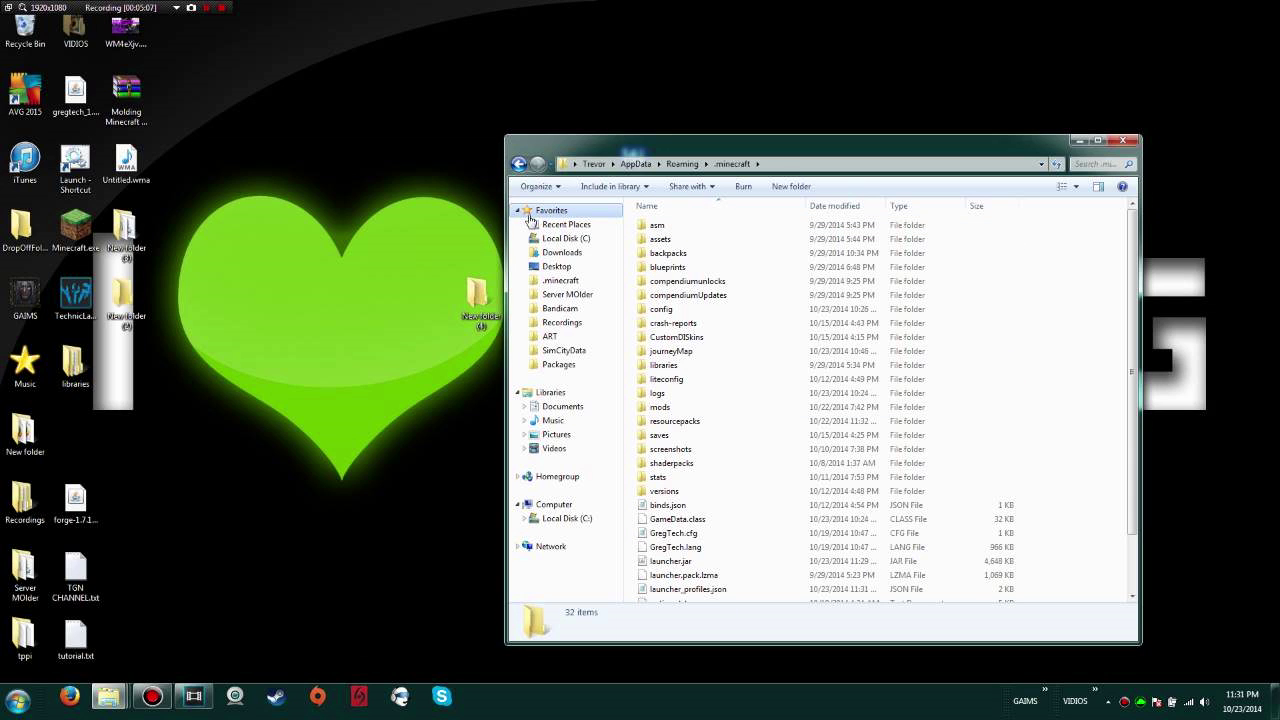
right_click(530, 214)
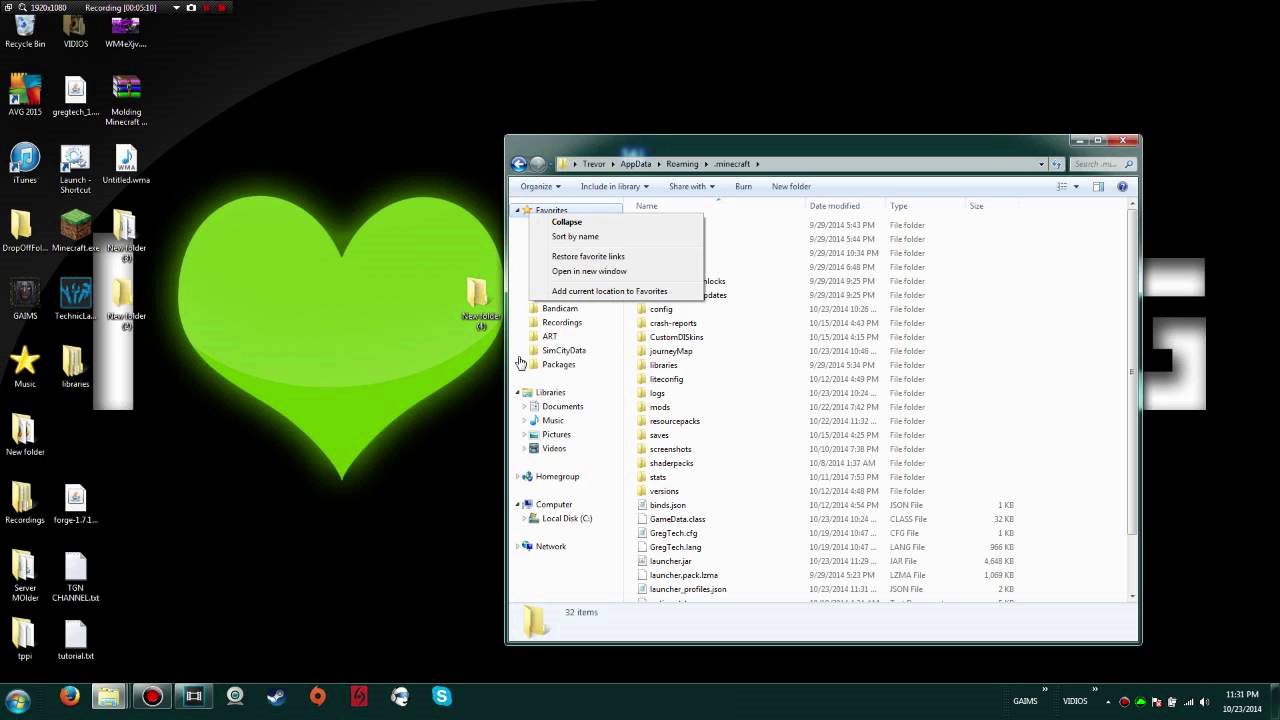
click(606, 300)
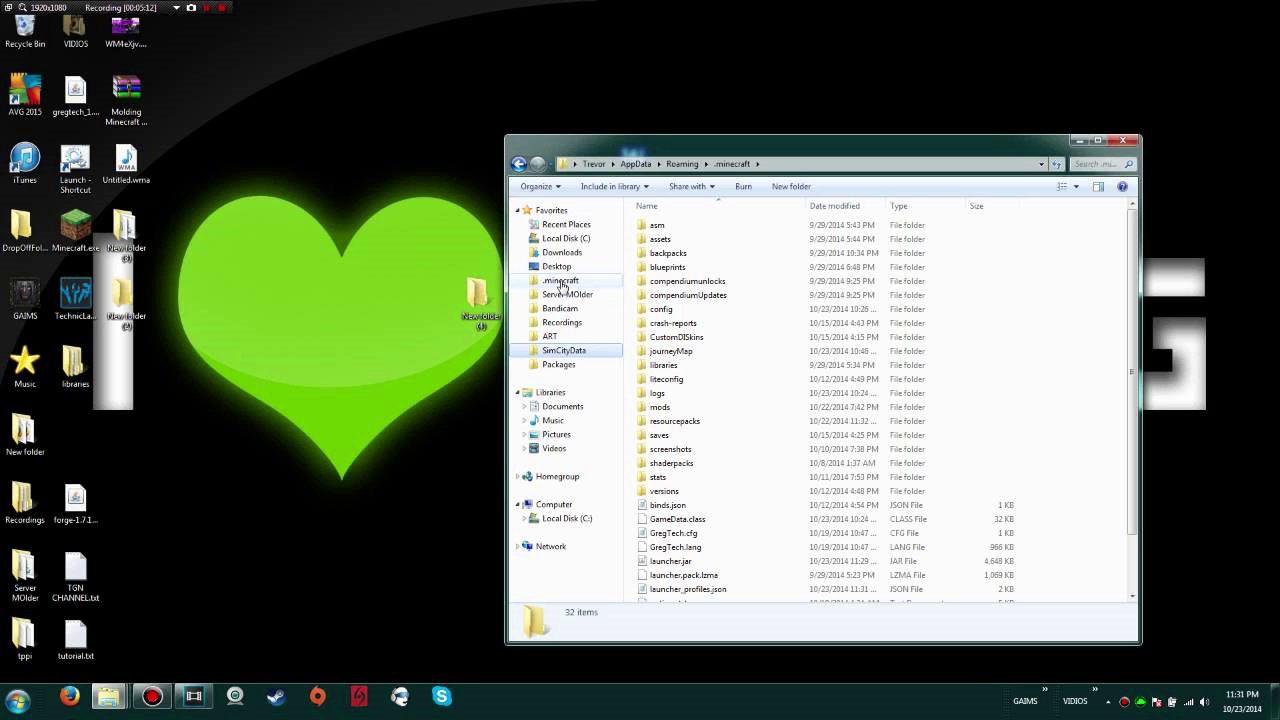
key(alt+F4)
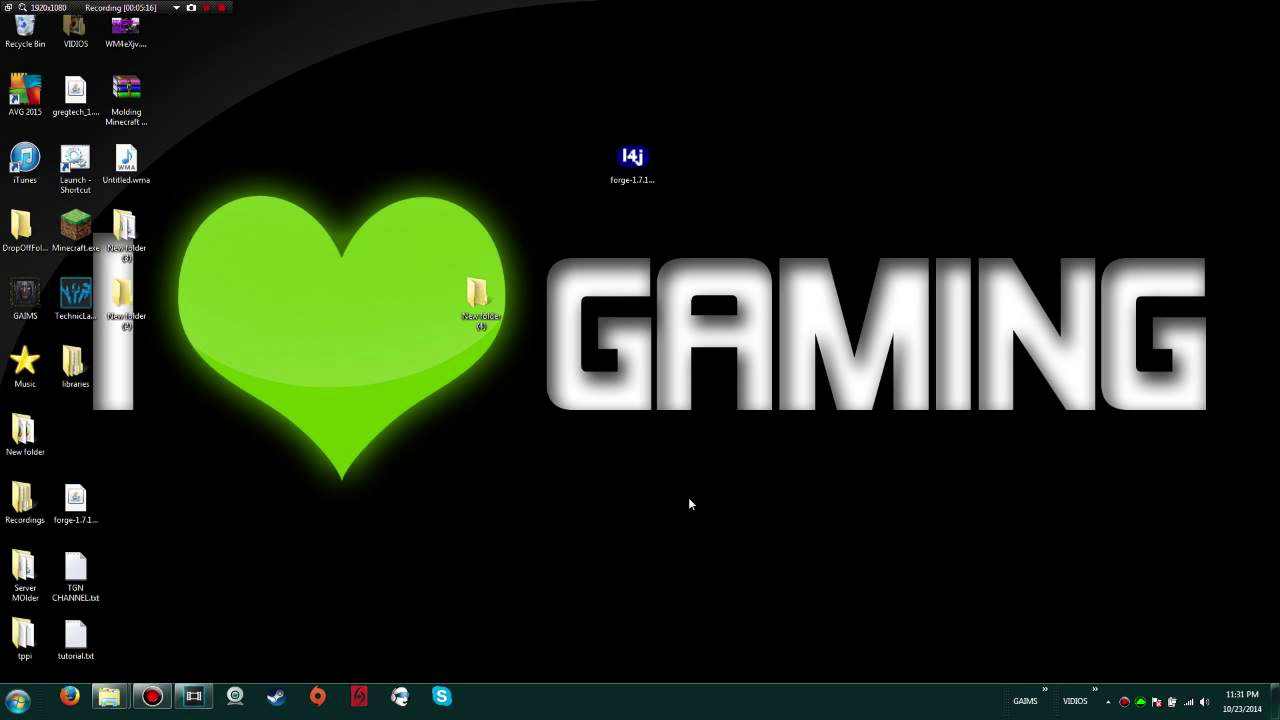
Step: Reopen the .minecraft folder from the Favorites in a fresh file browser window and view its mods folder
key(super+e)
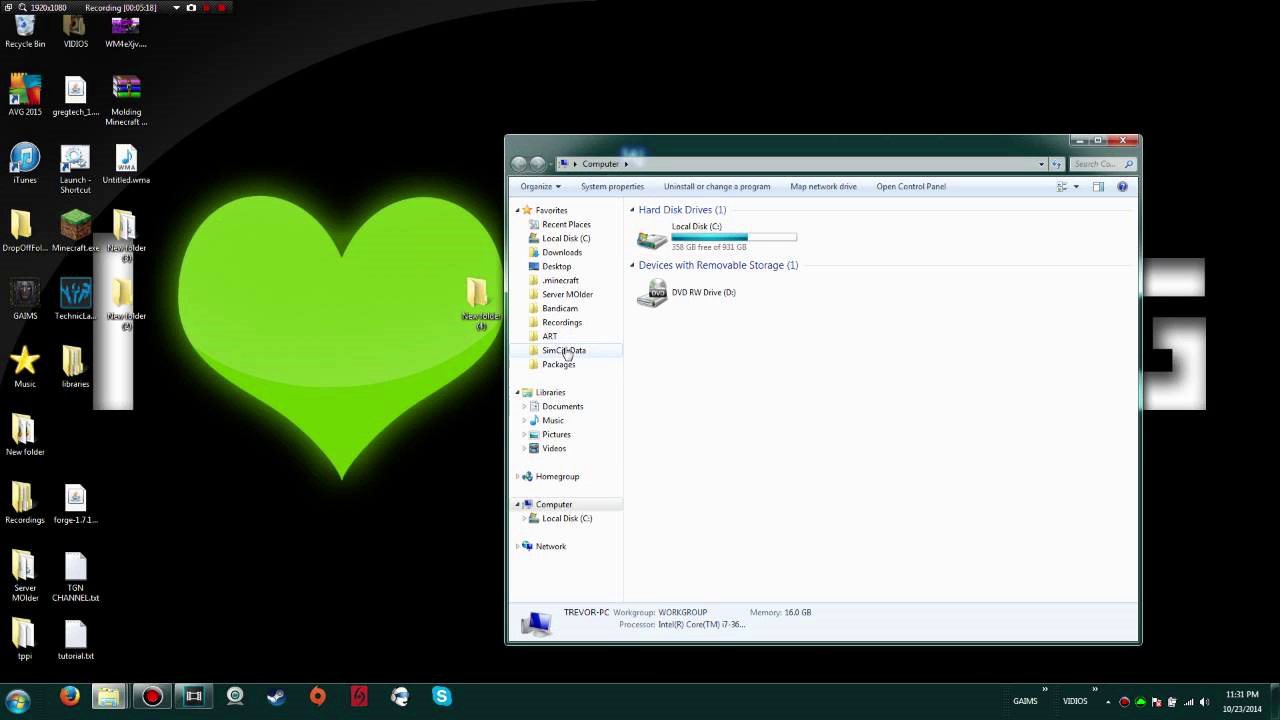
click(561, 281)
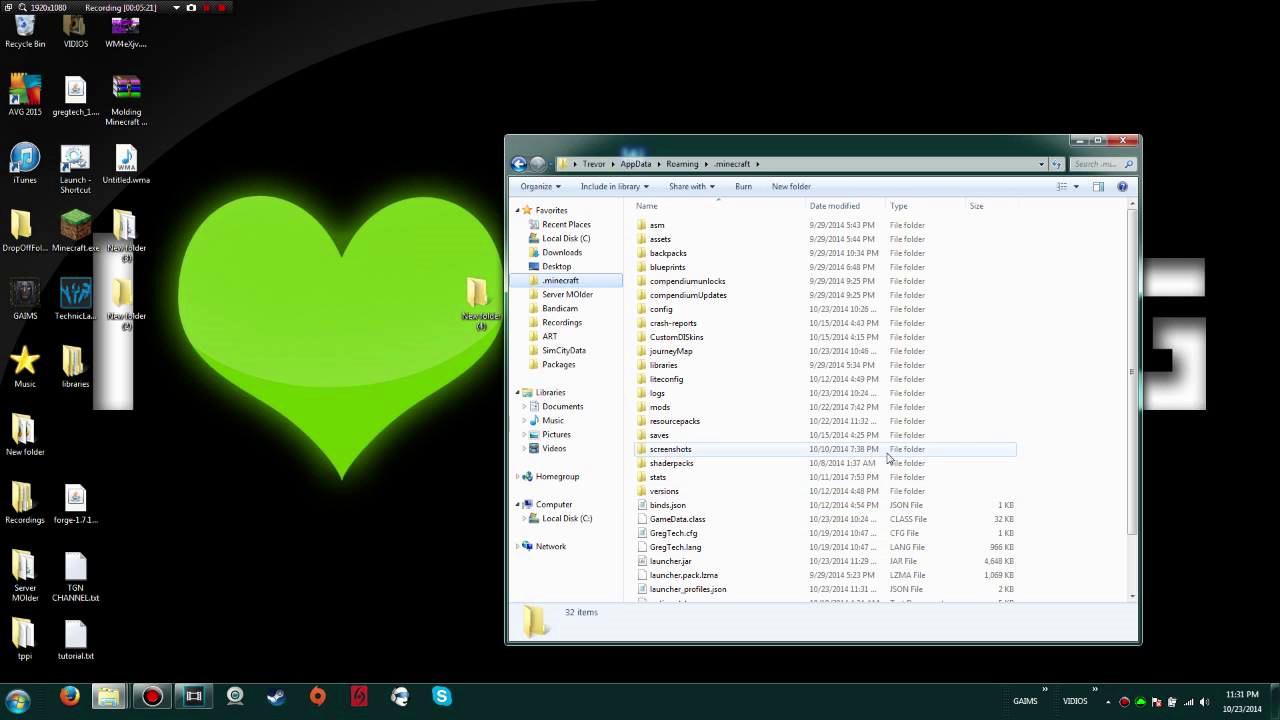
double_click(690, 416)
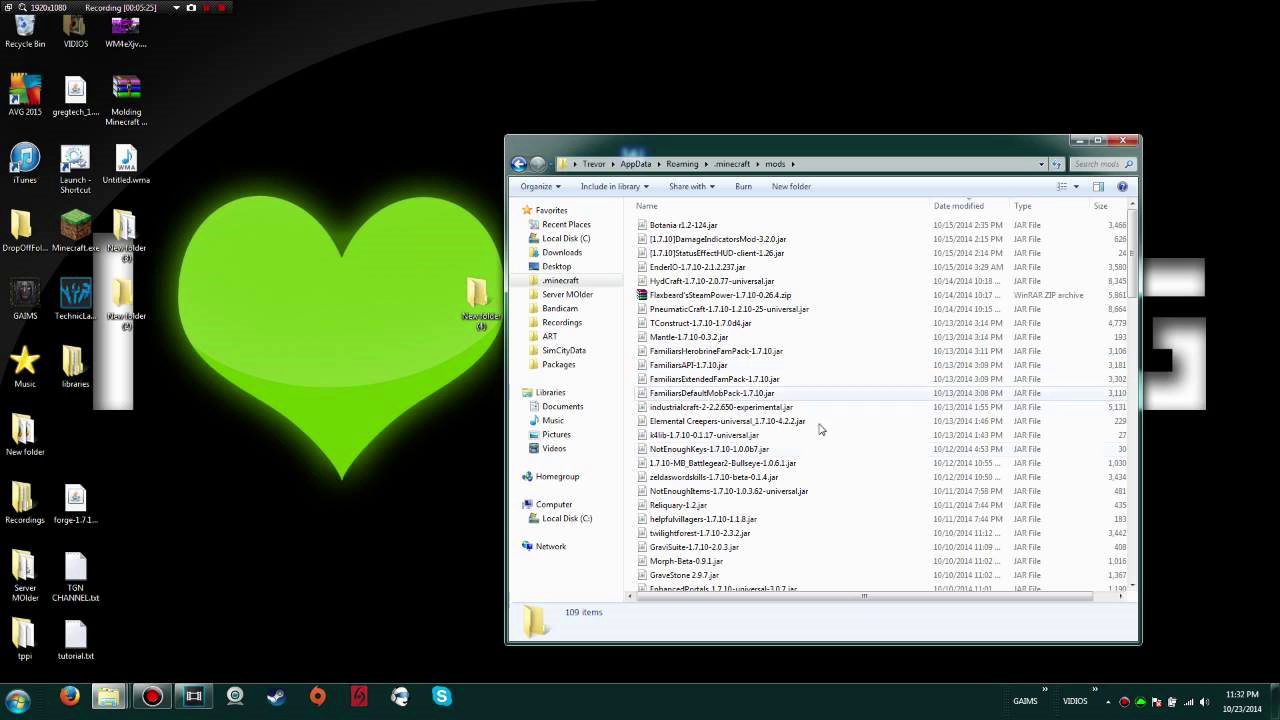
key(BackSpace)
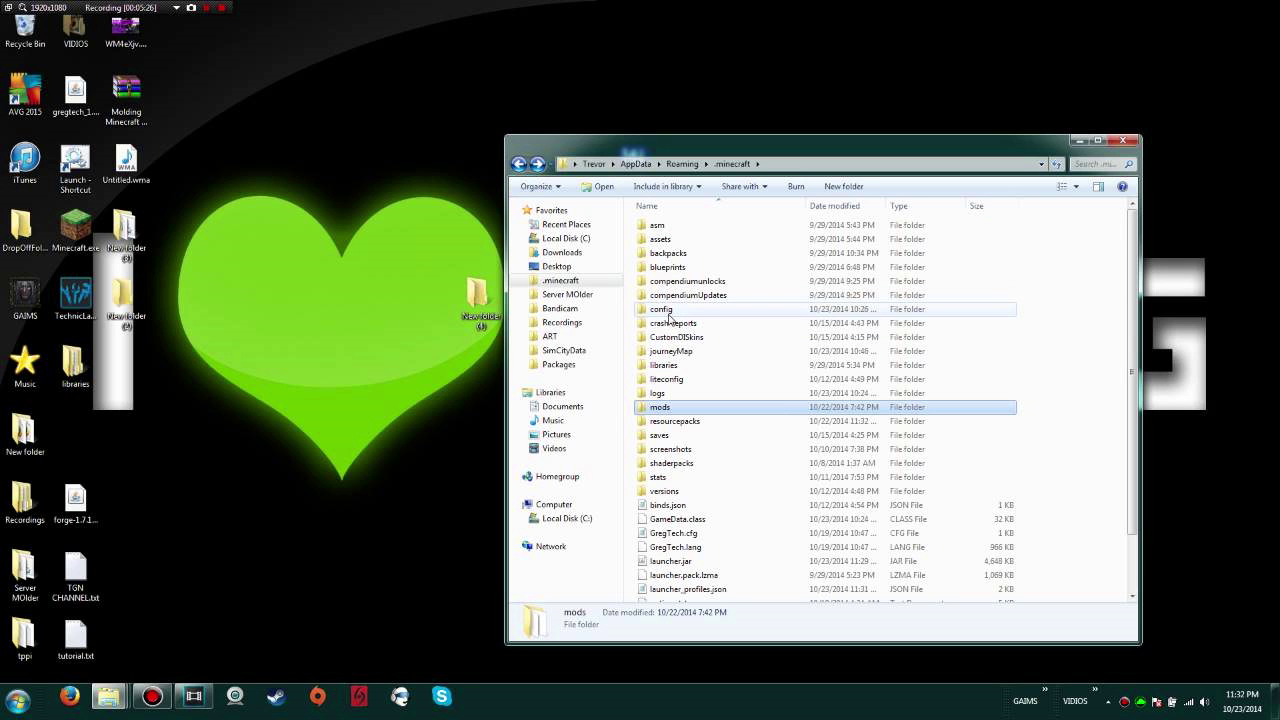
Step: Look through the mod configuration folders and files in the config folder, and return to .minecraft
double_click(670, 311)
click(927, 407)
scroll(910, 500, down, 20)
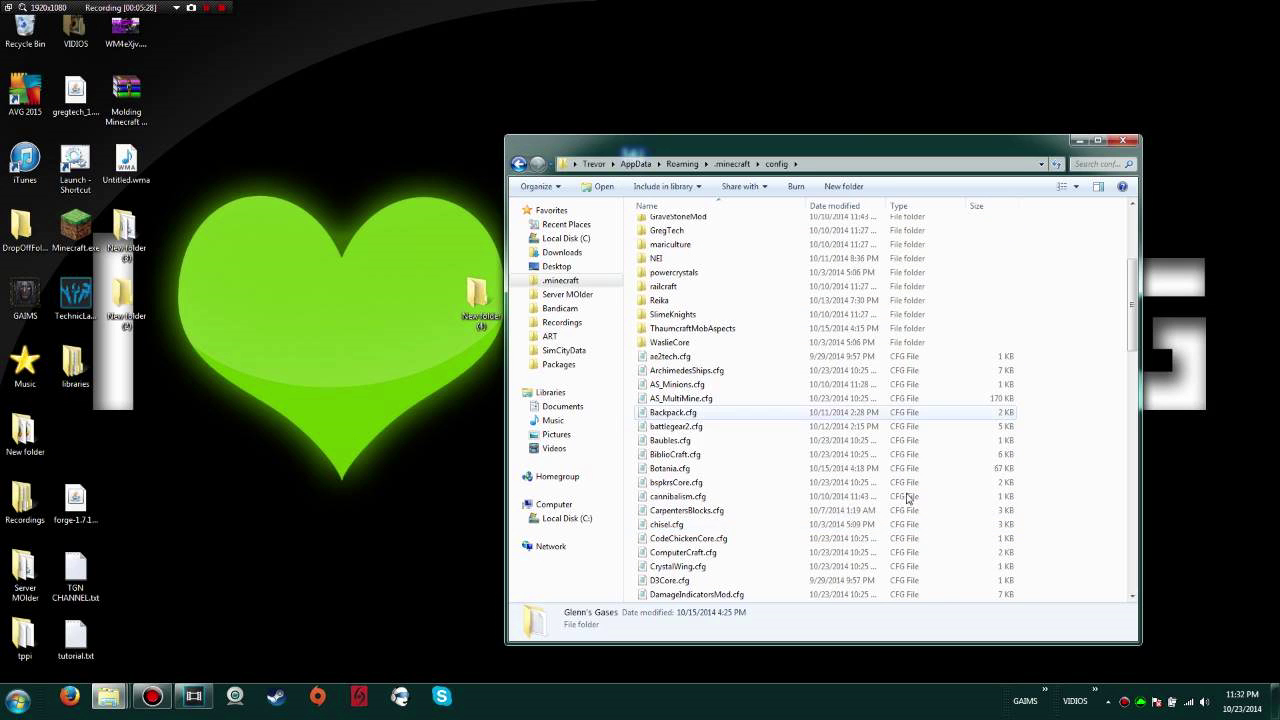
scroll(907, 577, up, 20)
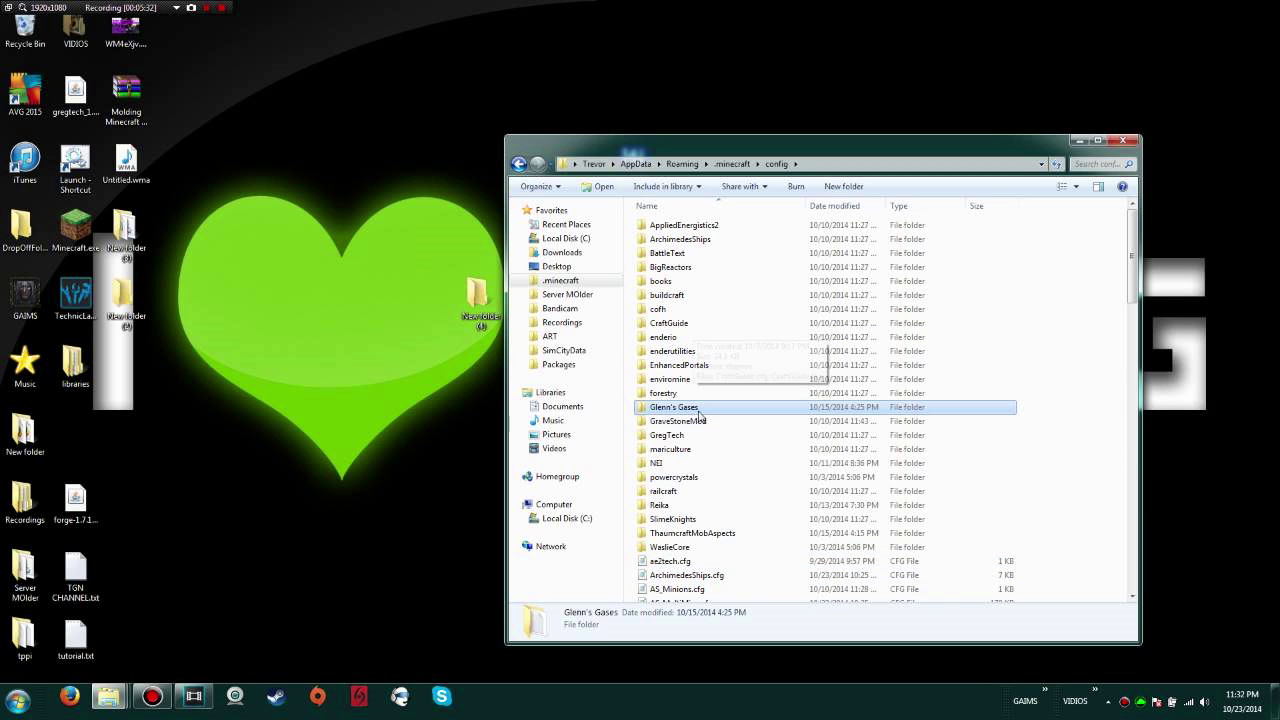
key(BackSpace)
Step: View the crash-reports folder inside .minecraft and close the file browser window
key(Down)
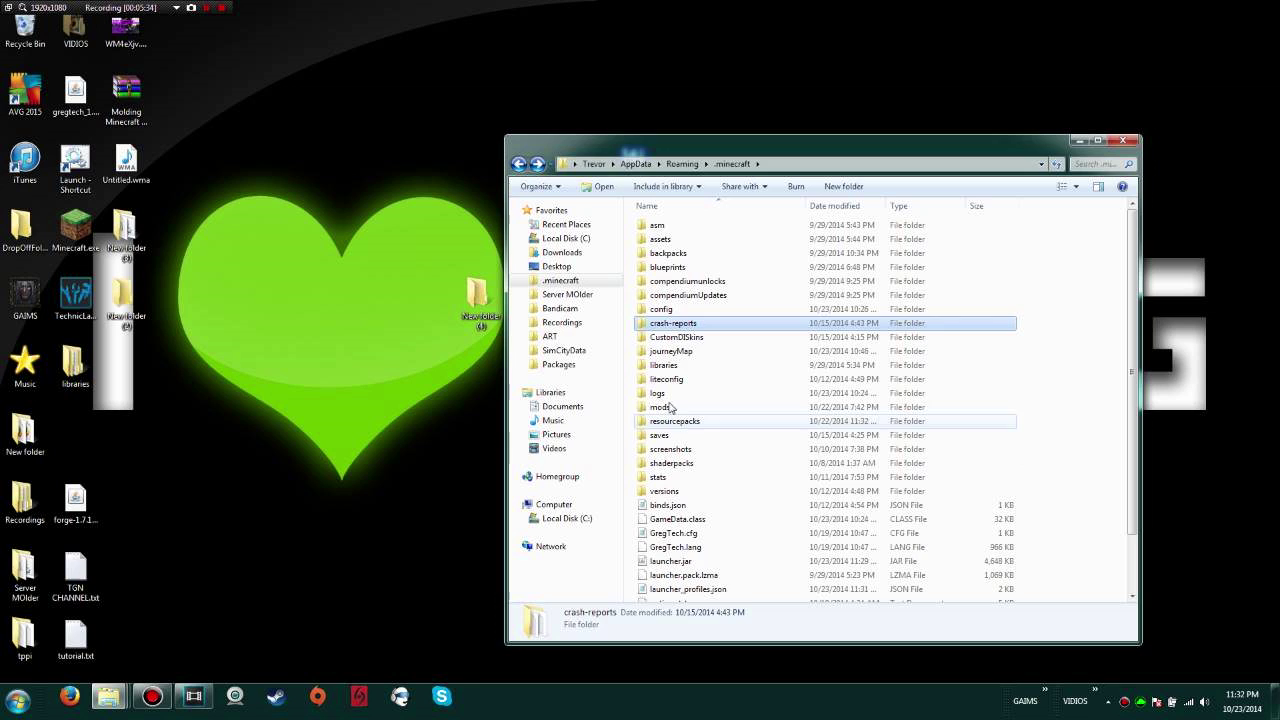
key(Return)
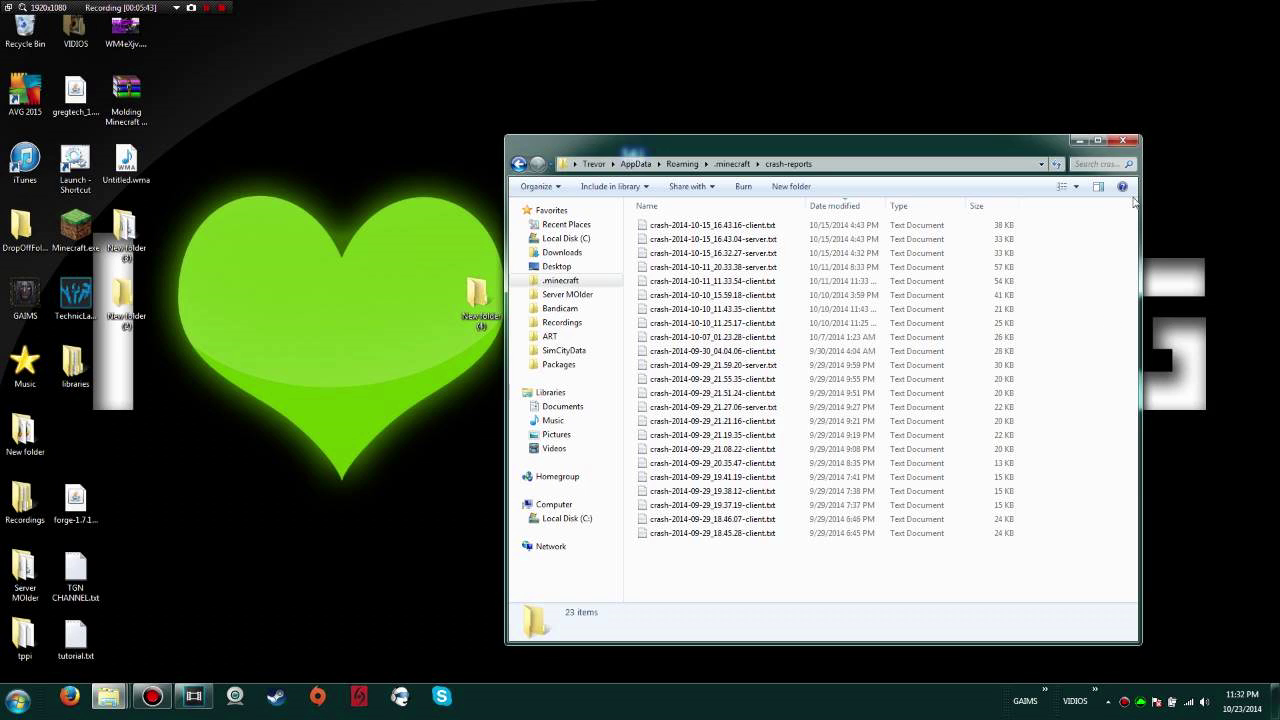
click(1125, 141)
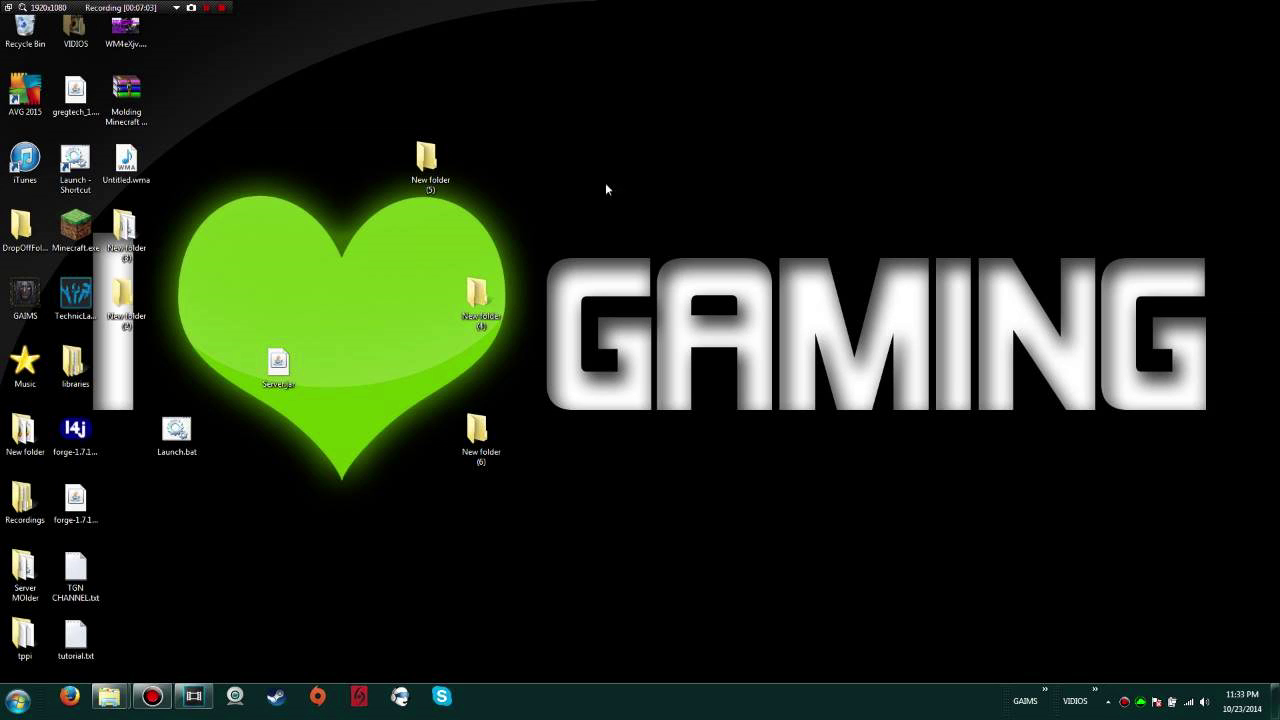
Step: Create a new folder on an empty area of the desktop
right_click(629, 192)
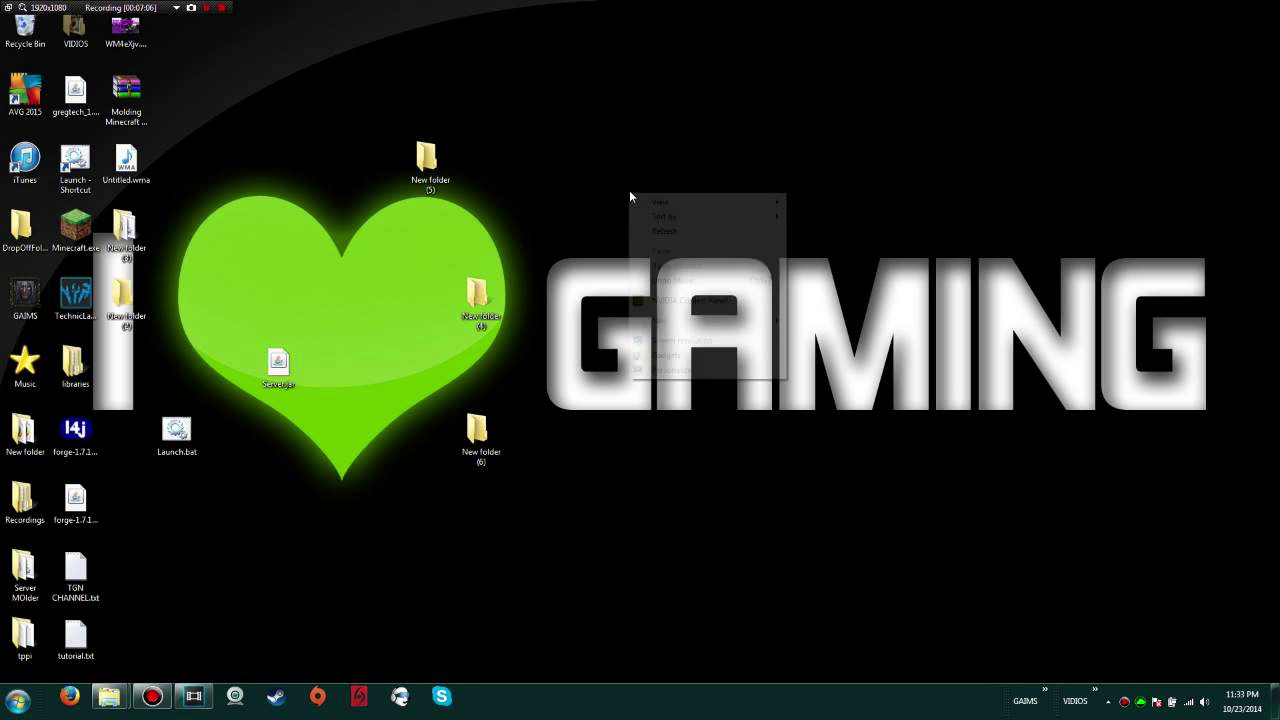
mouse_move(772, 321)
click(849, 321)
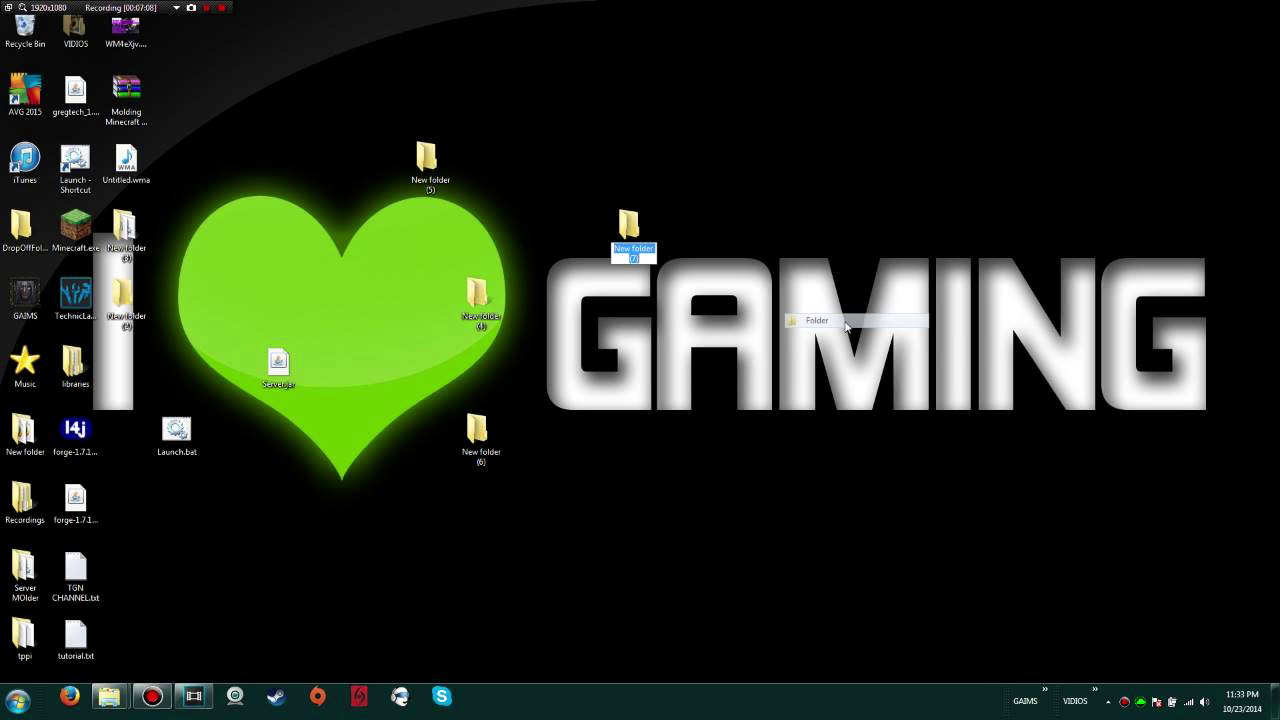
Step: Delete the desktop folders New folder (4), (5) and (6), and move New folder (7) beside the existing desktop icons
drag(531, 478, 405, 146)
key(Delete)
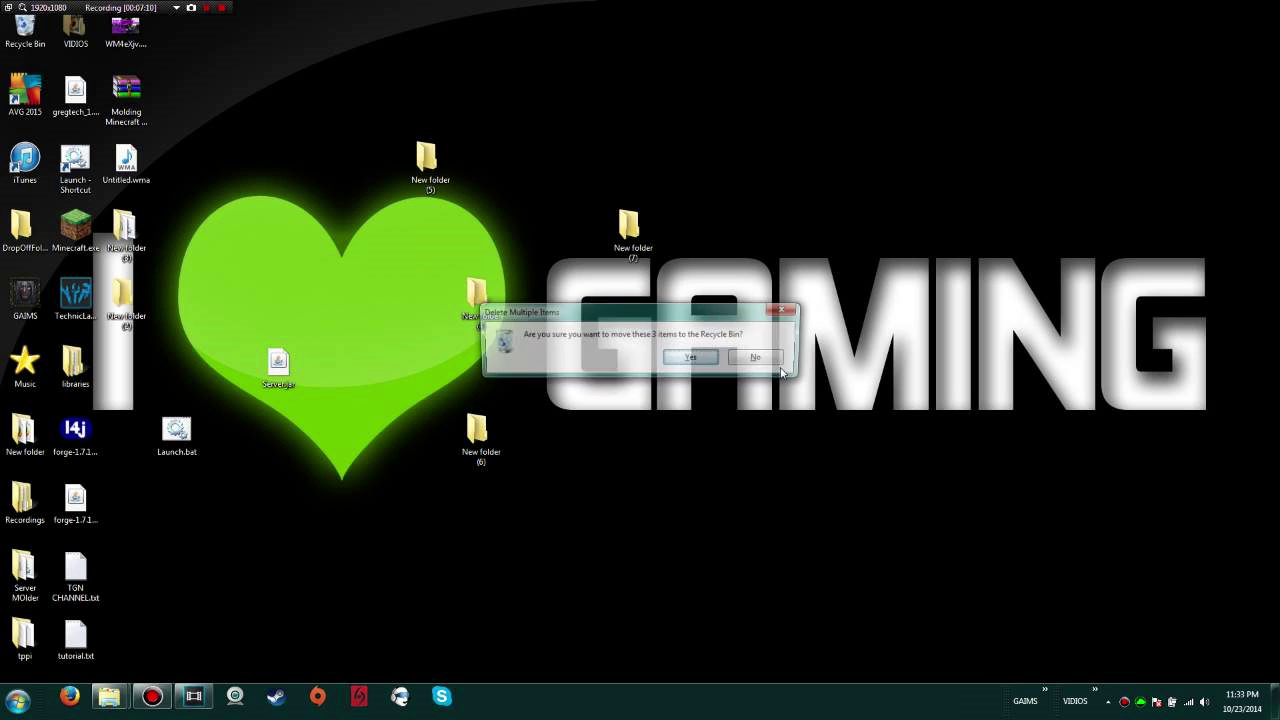
click(688, 362)
drag(551, 247, 228, 240)
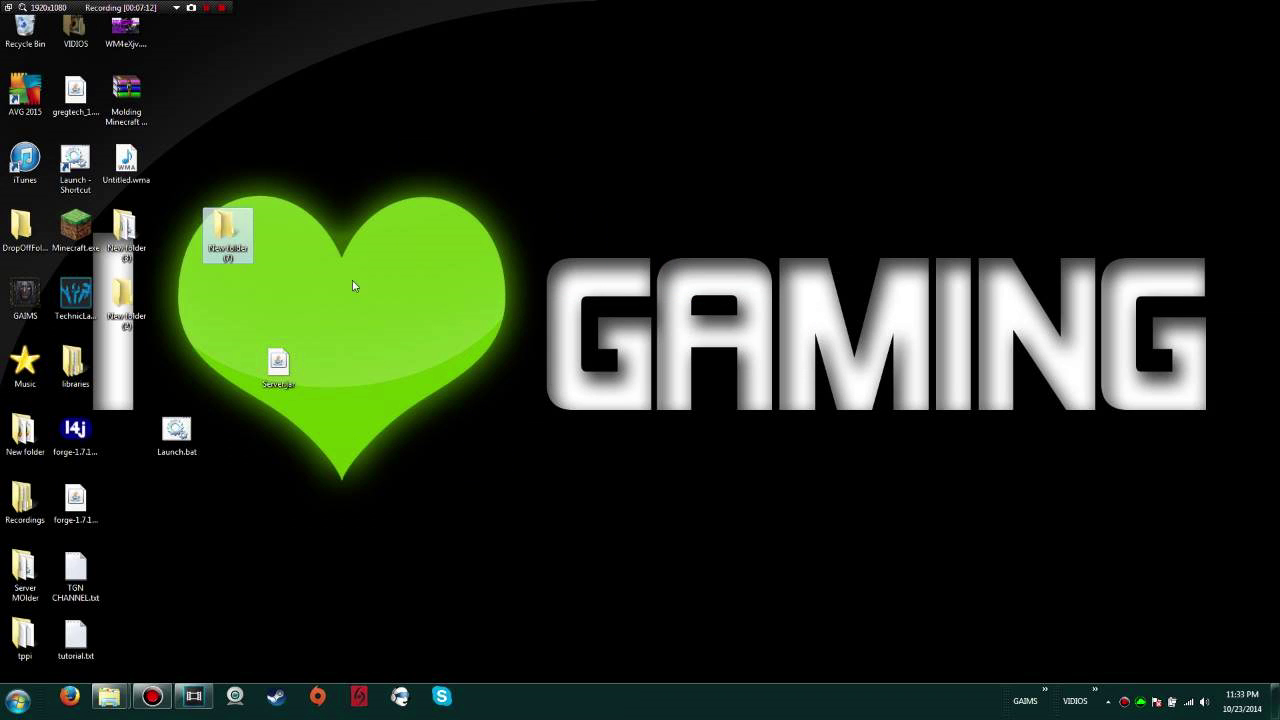
Step: Run the Forge 1.7.10 installer from the desktop and choose the Install server option
click(80, 440)
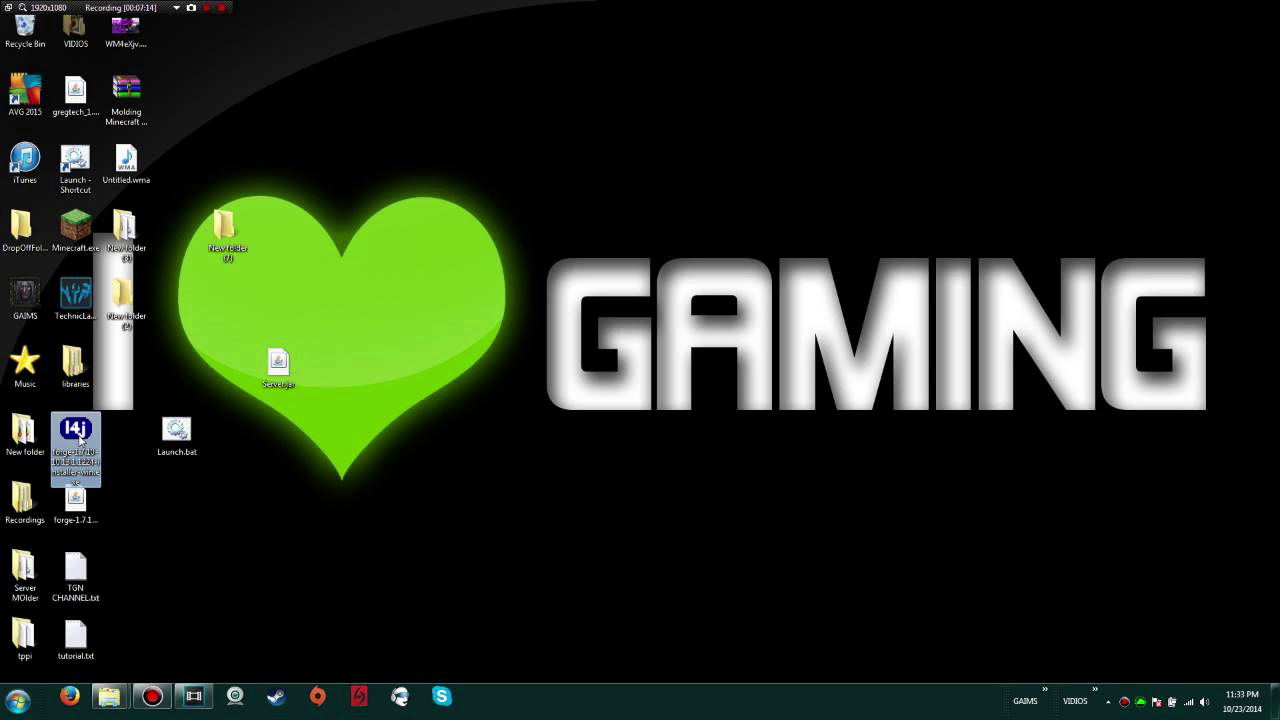
double_click(80, 440)
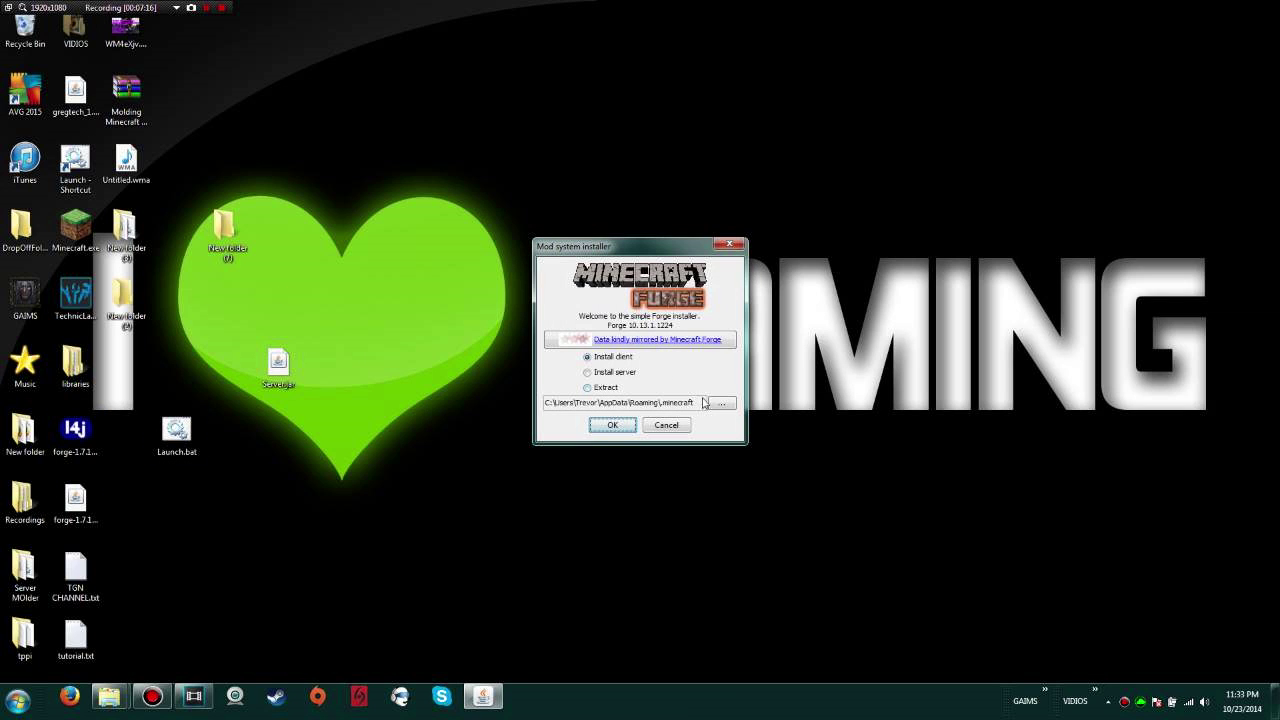
click(608, 373)
Step: Set the Forge server's install location to New folder (7) on the Desktop and start the installation
click(722, 413)
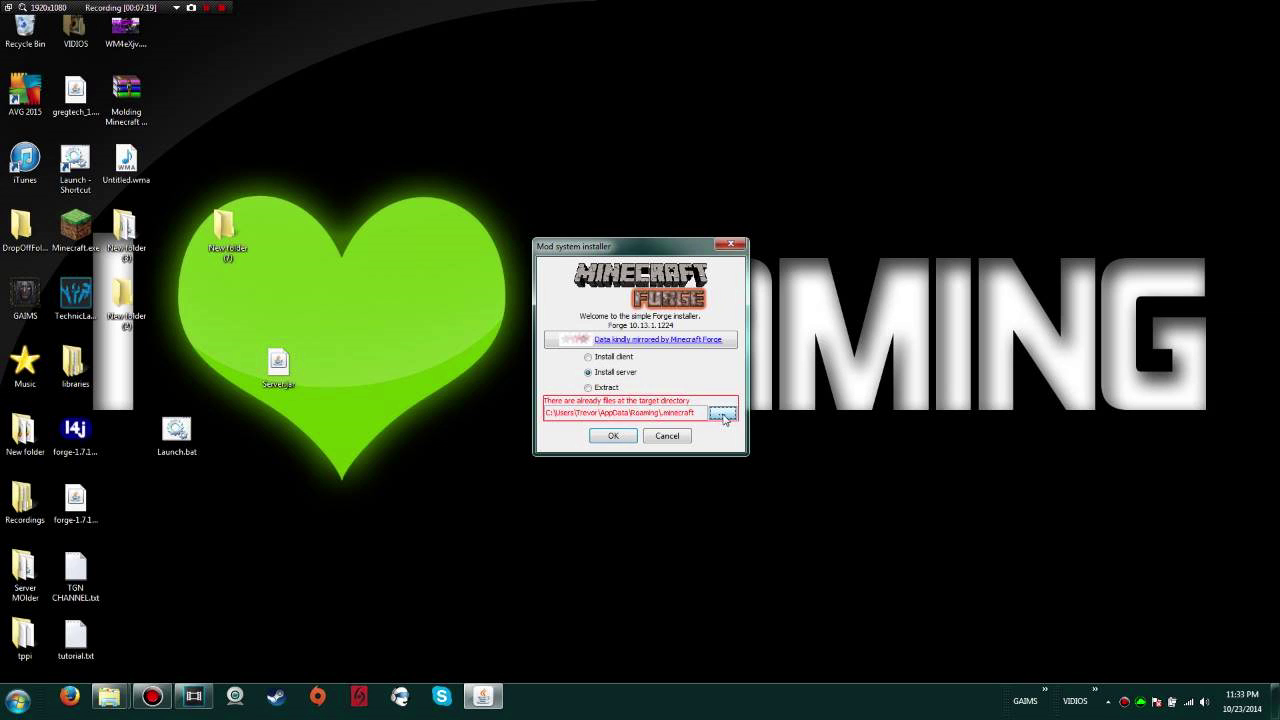
click(484, 312)
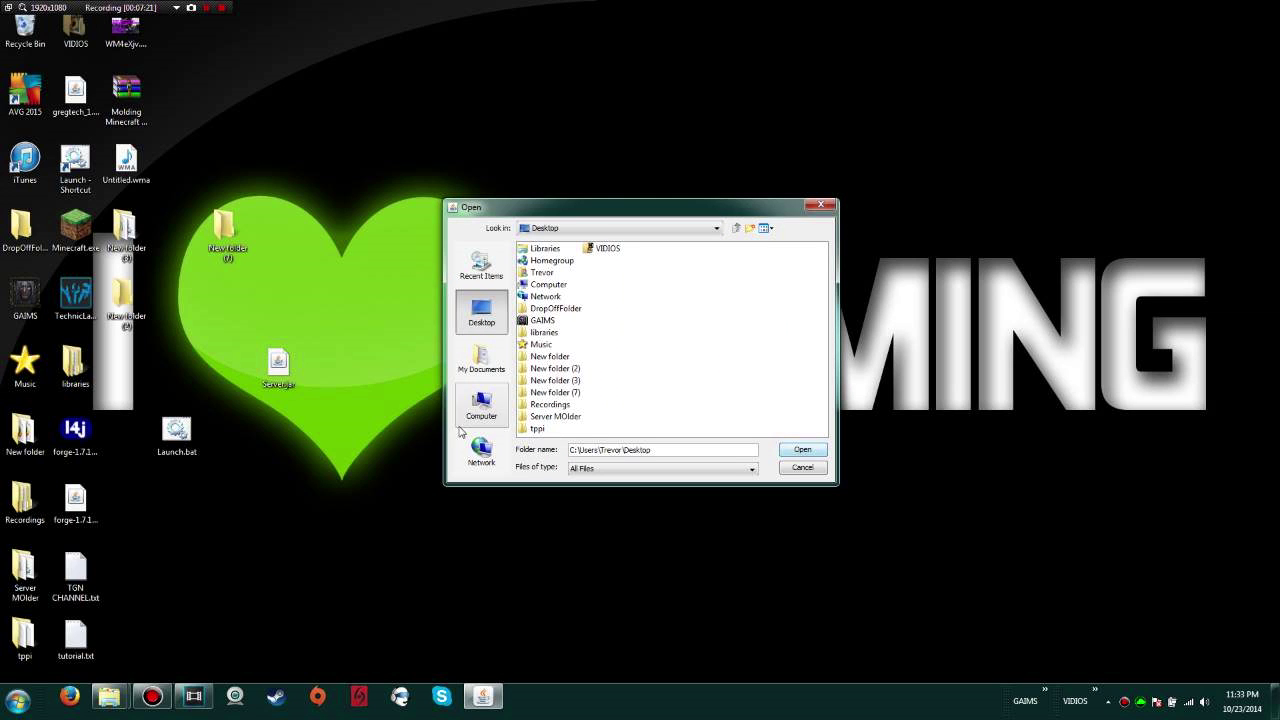
double_click(556, 392)
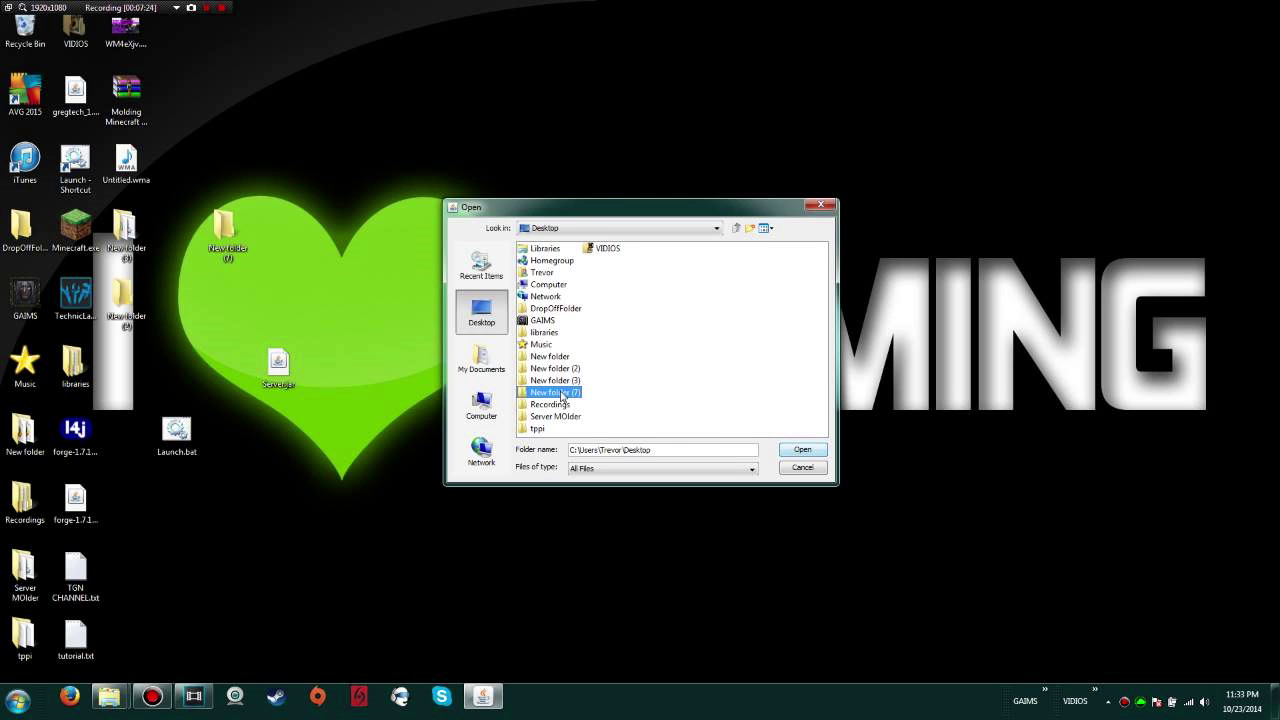
click(811, 457)
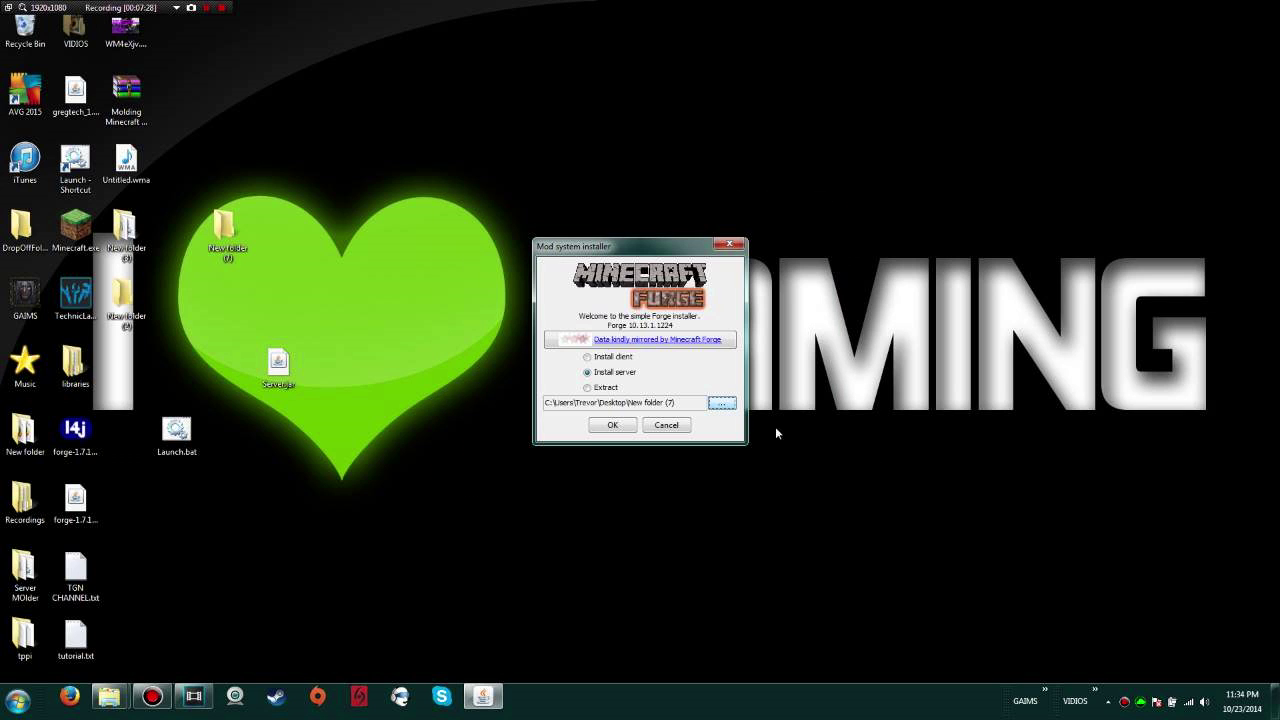
click(612, 425)
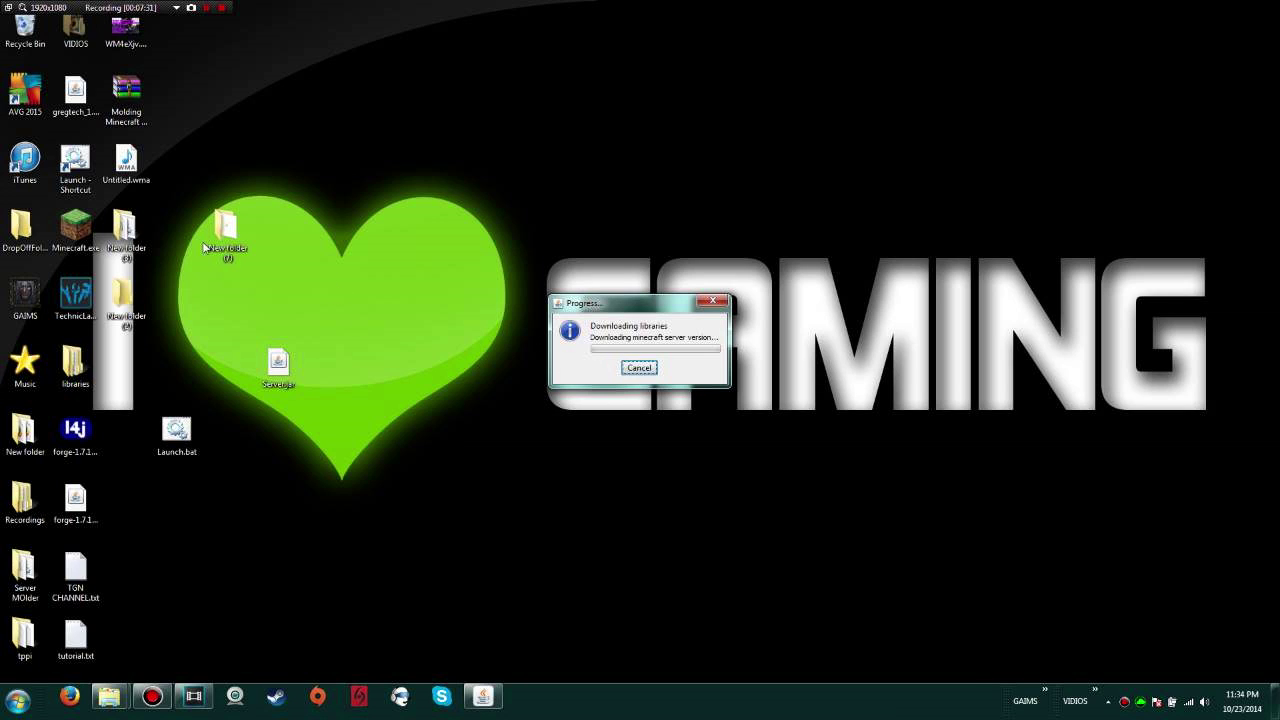
Step: Open New folder (7) on the desktop to check which server files have been installed, and close it
click(246, 238)
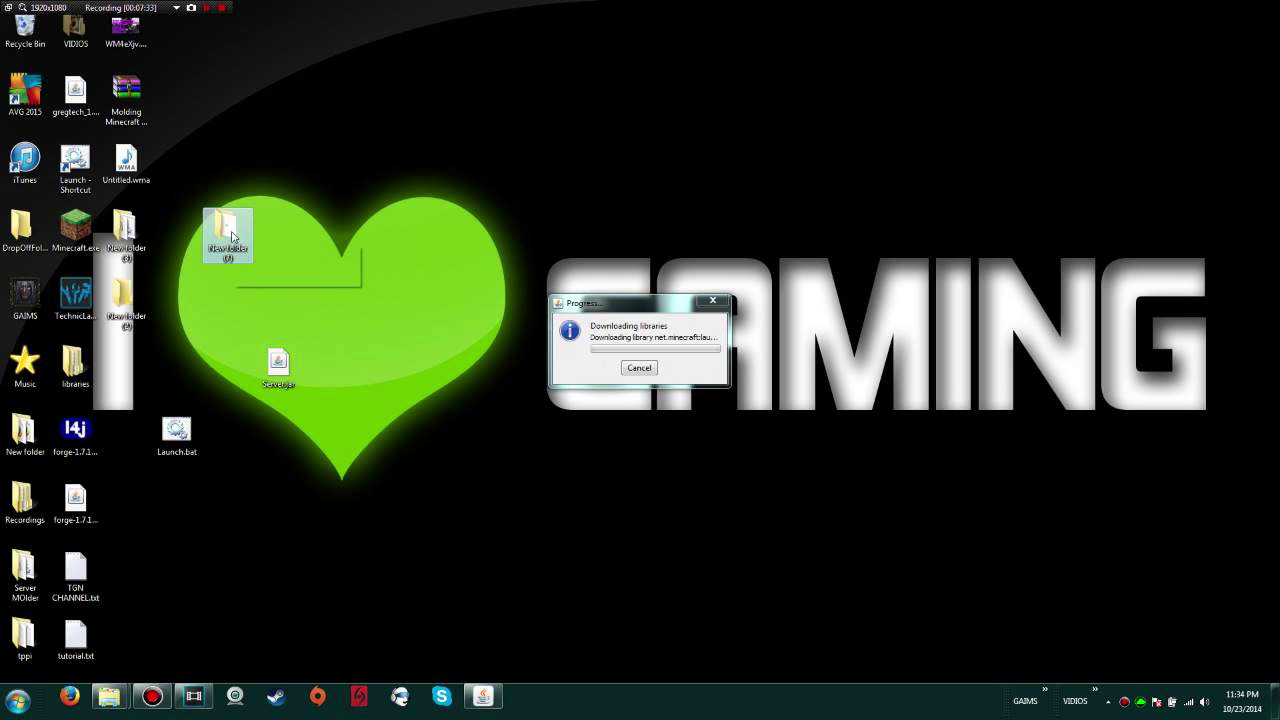
double_click(232, 236)
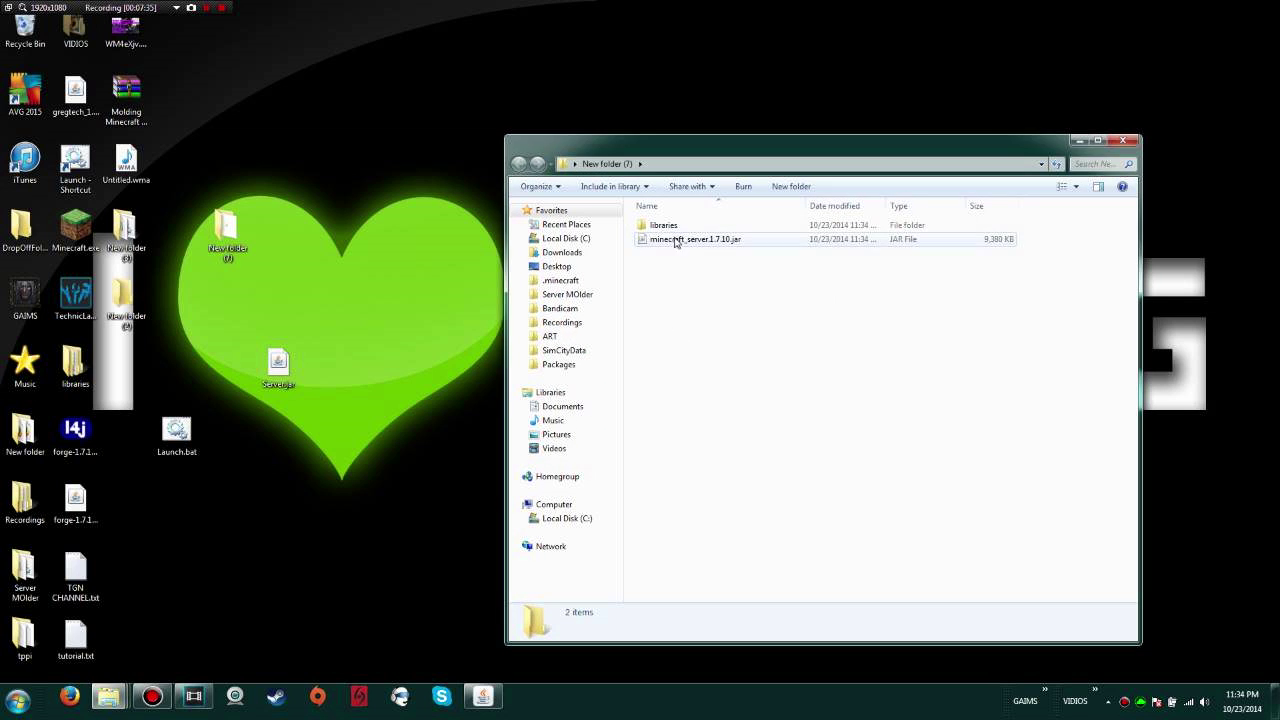
click(1122, 140)
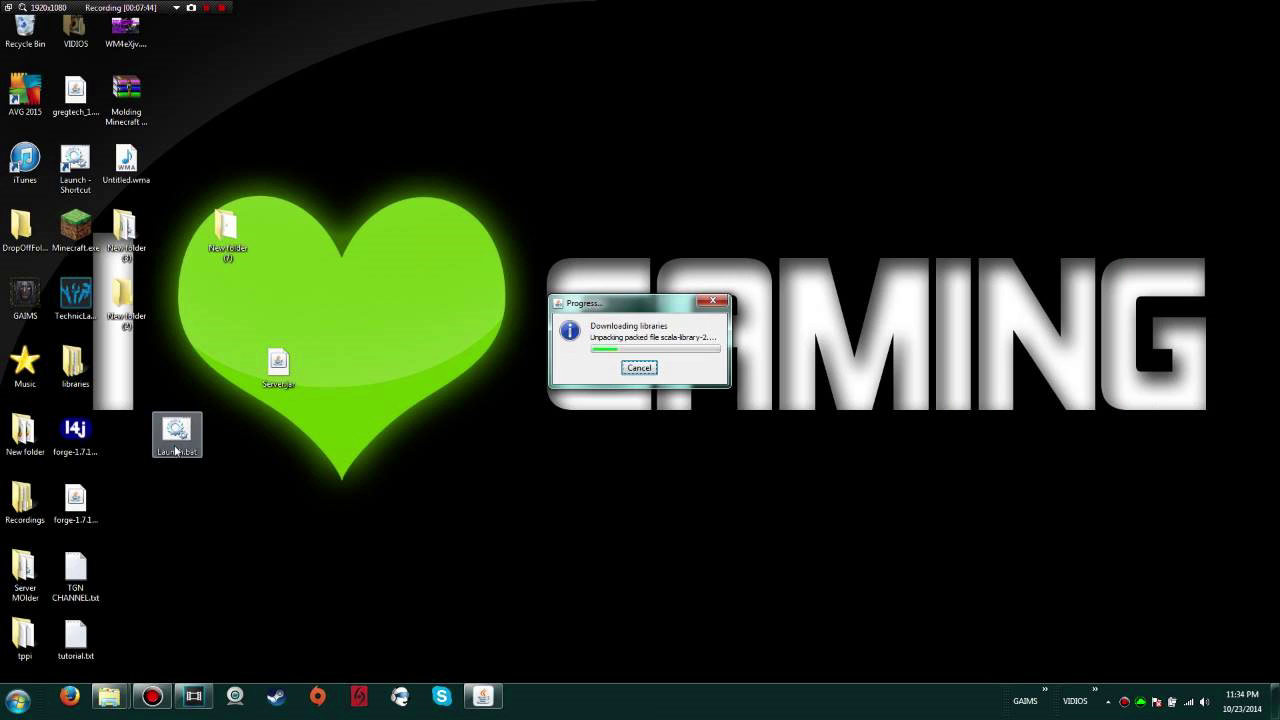
Step: Move Launch.bat to the empty desktop area above the green heart and dismiss the Forge installer's completion message
drag(183, 440, 495, 110)
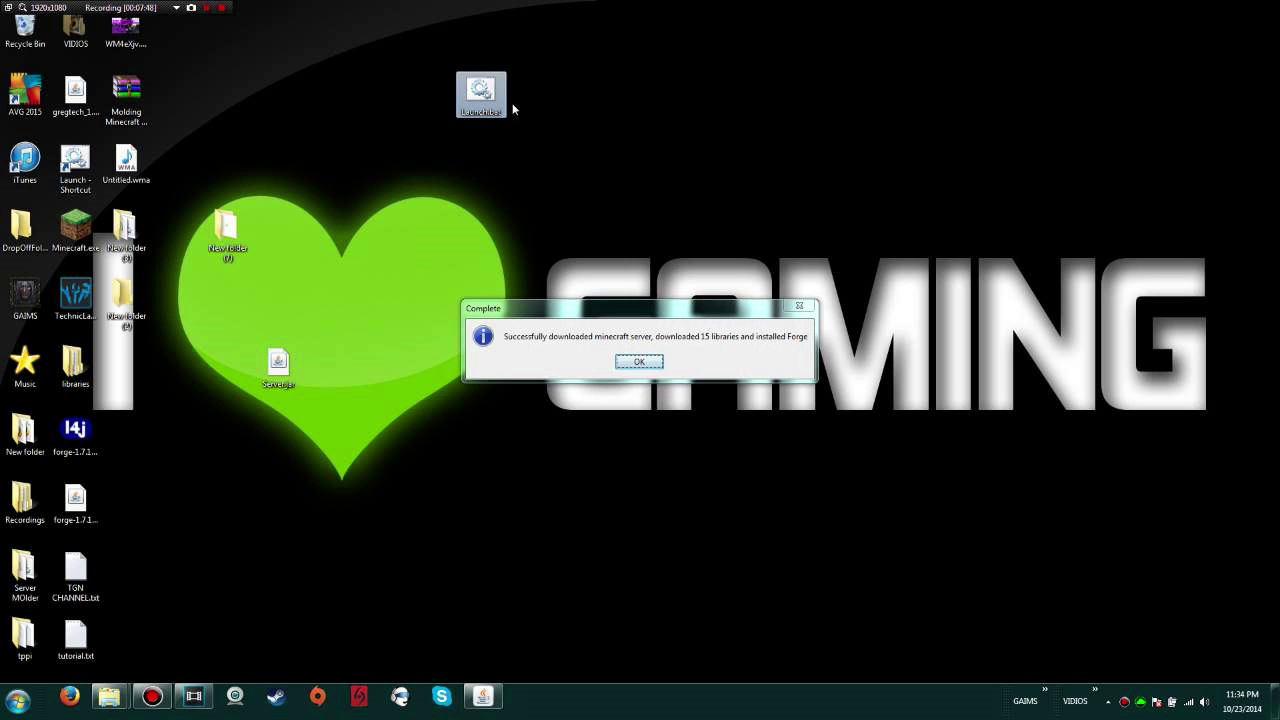
click(640, 362)
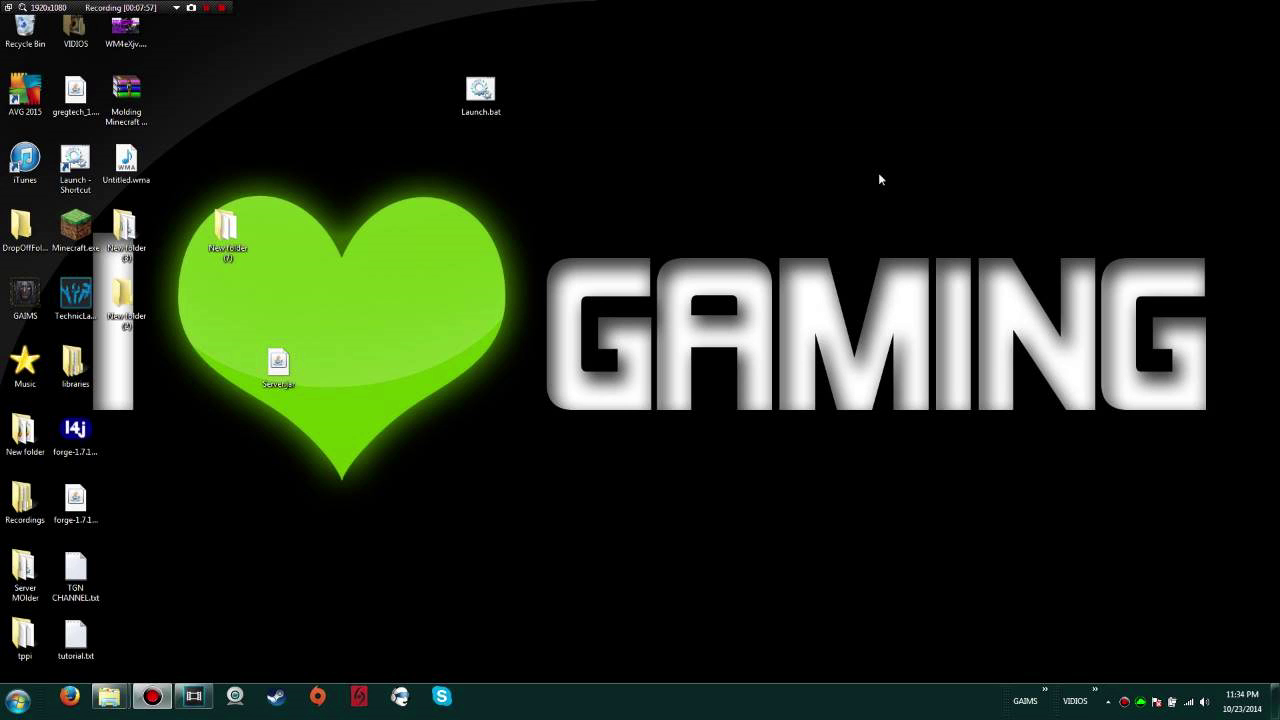
Step: Open a blank Notepad document by running the notepad command
key(super+r)
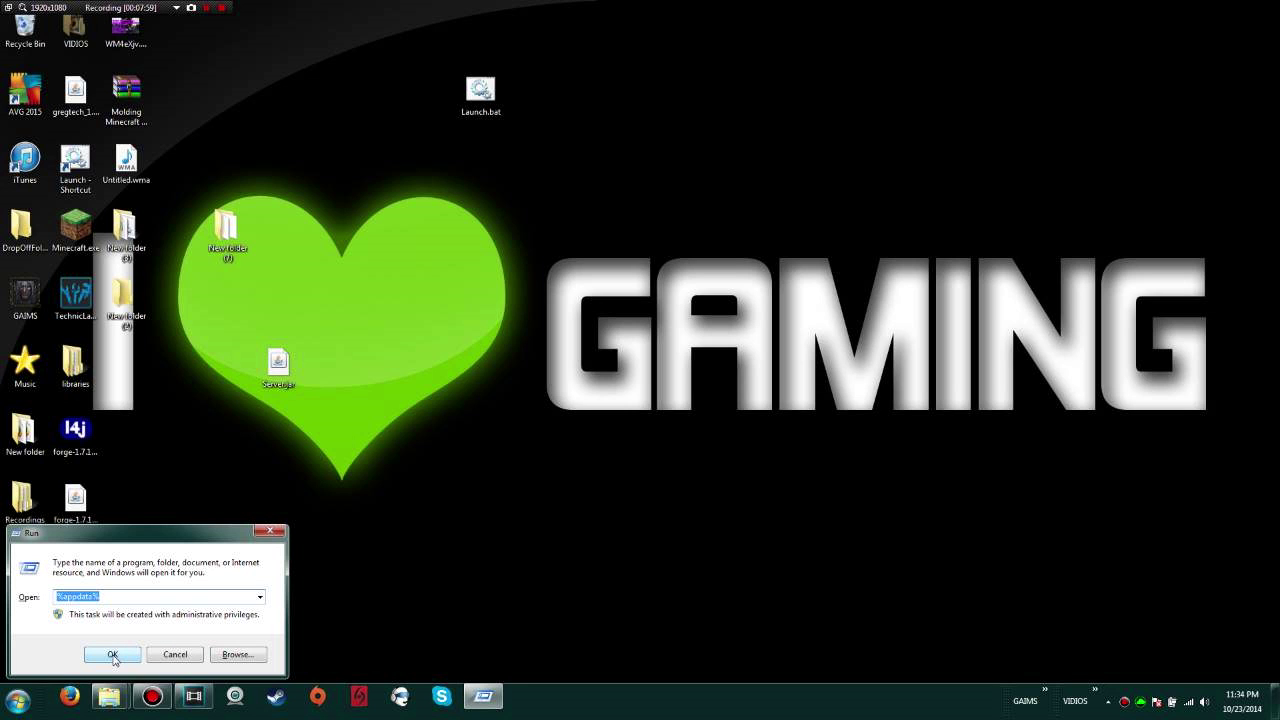
text(notepad)
click(112, 654)
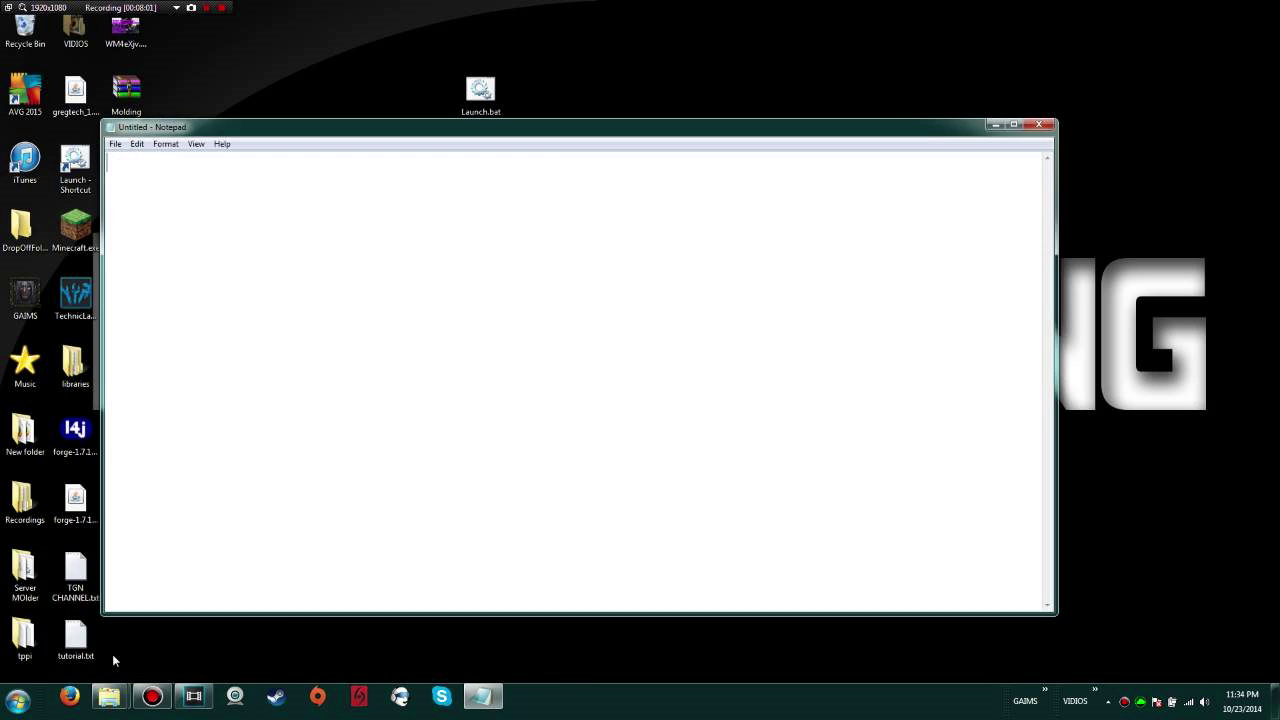
key(super)
text(notepad)
key(Escape)
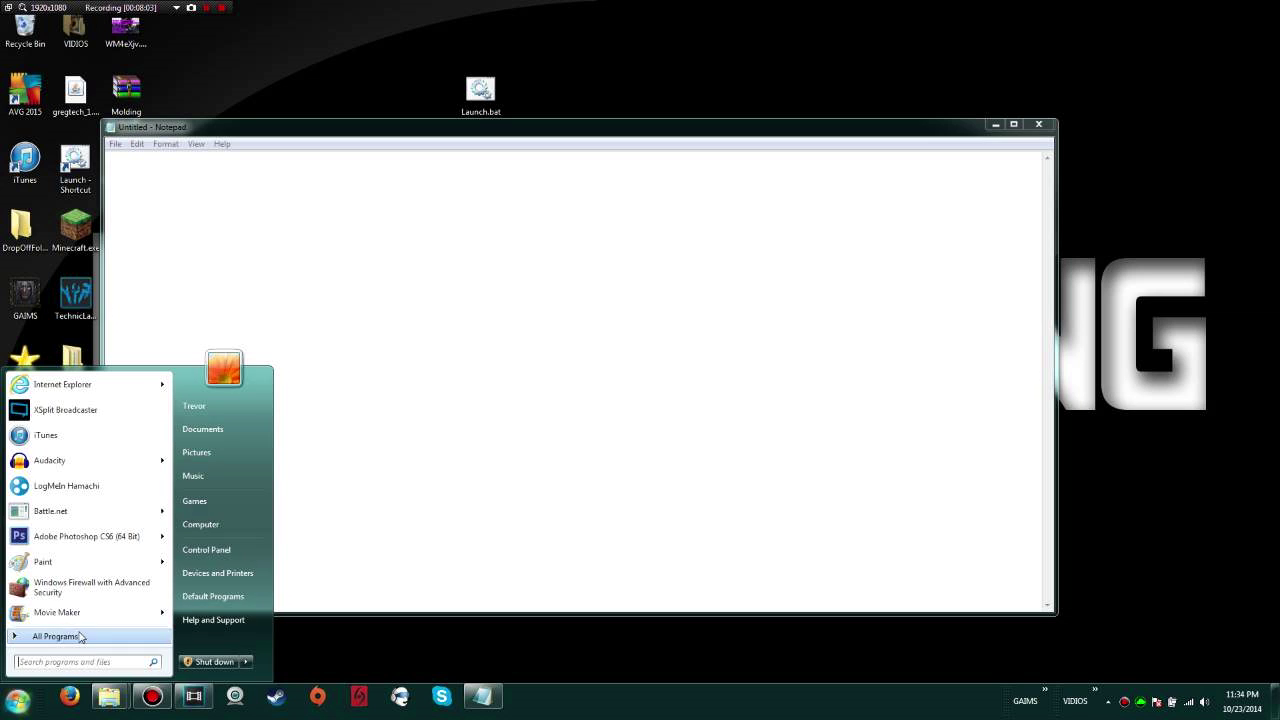
key(Escape)
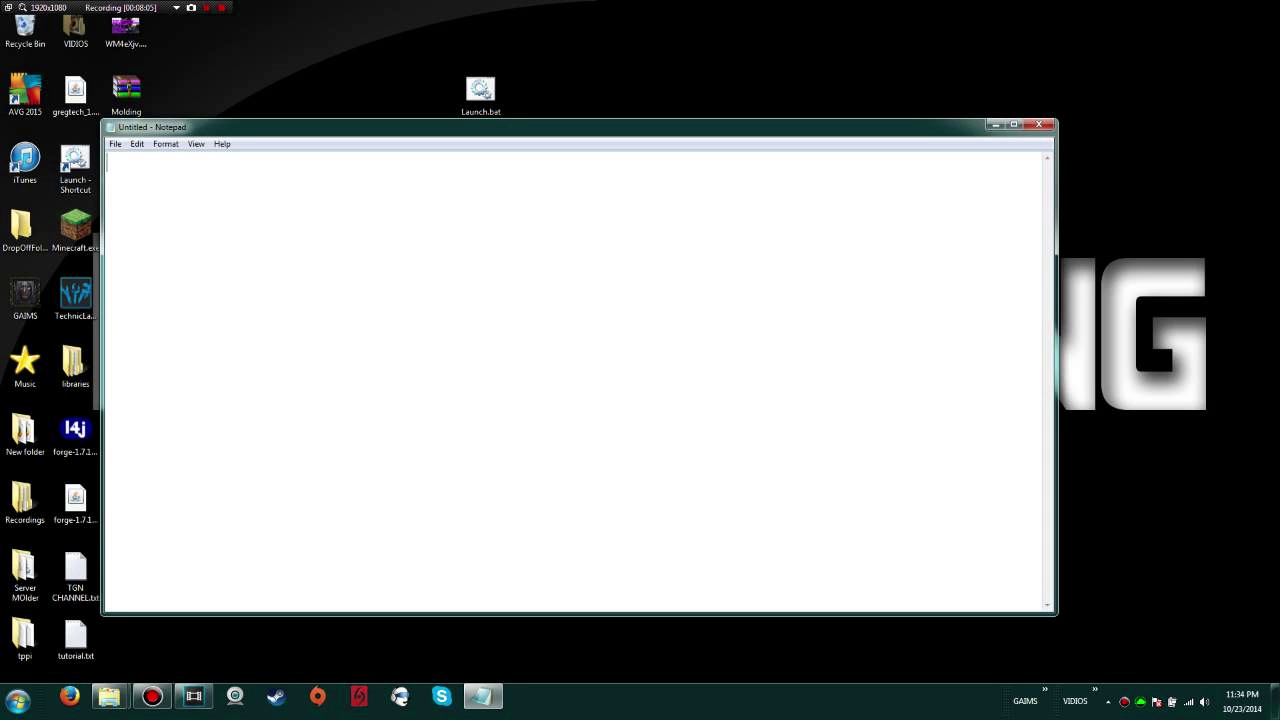
Step: Save the blank document to the Desktop as LaunchServer.bat with the All Files type, and close it
key(alt)
key(f)
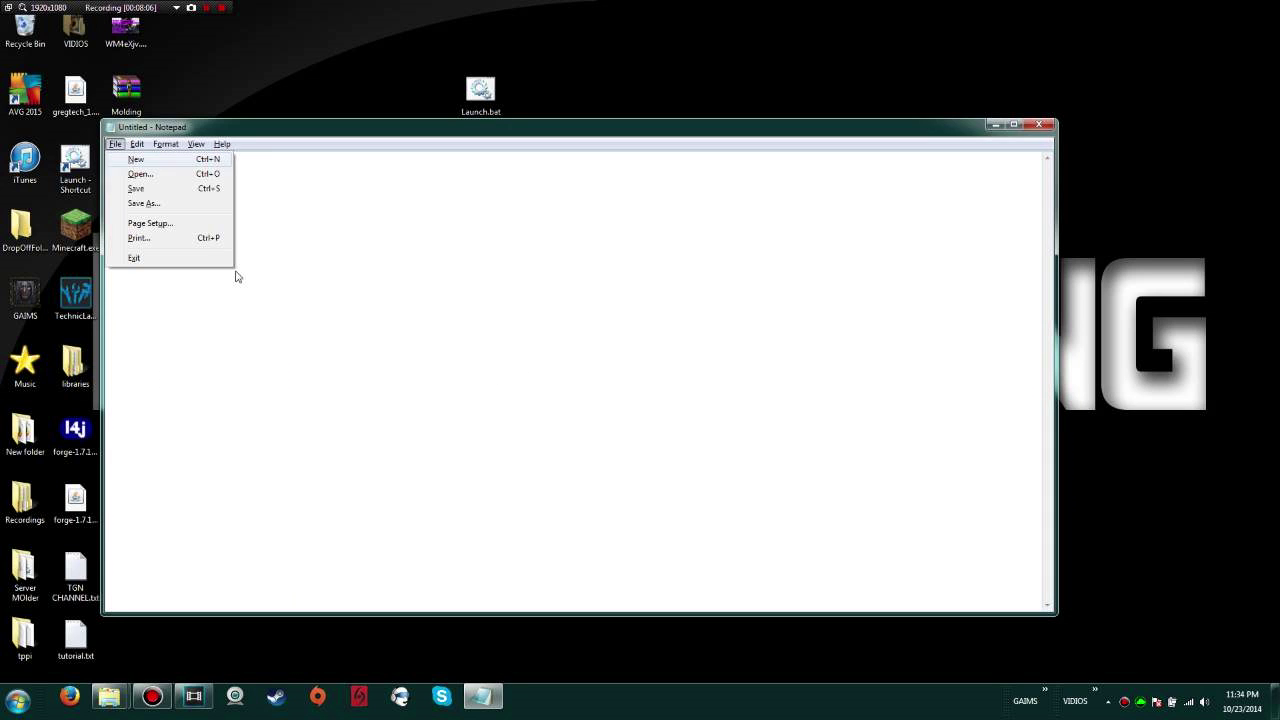
click(143, 203)
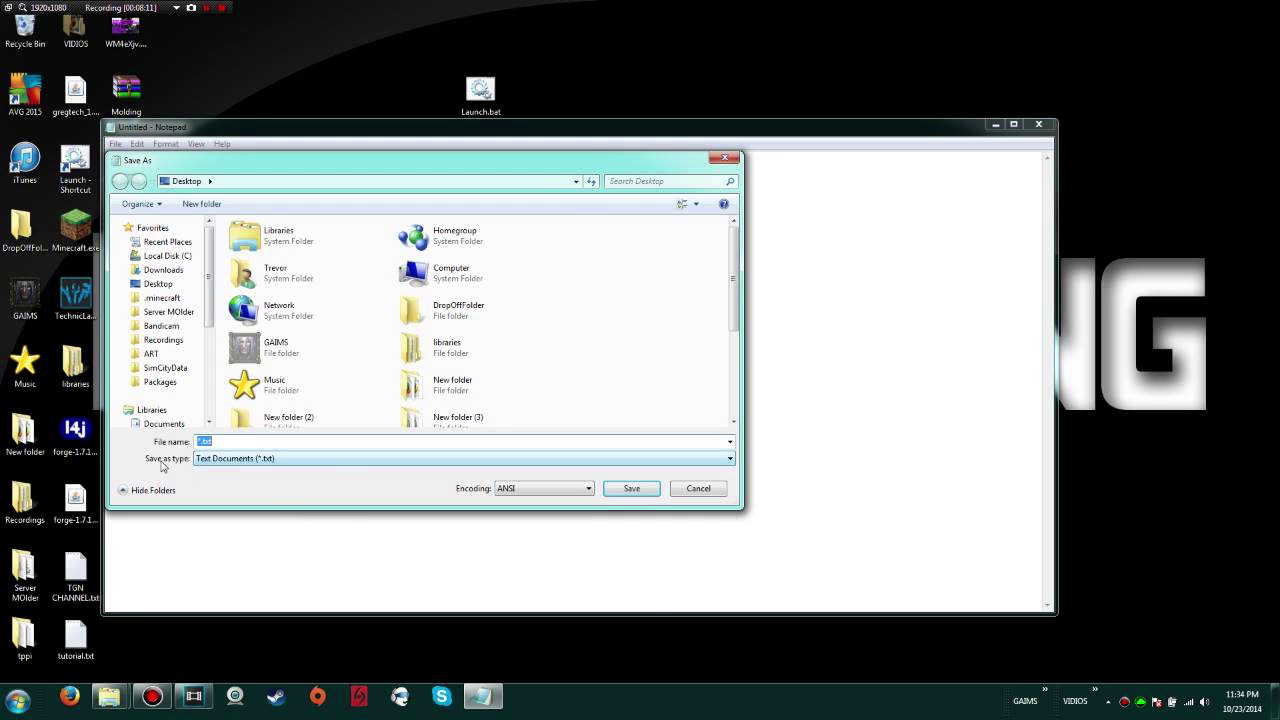
click(282, 461)
click(231, 484)
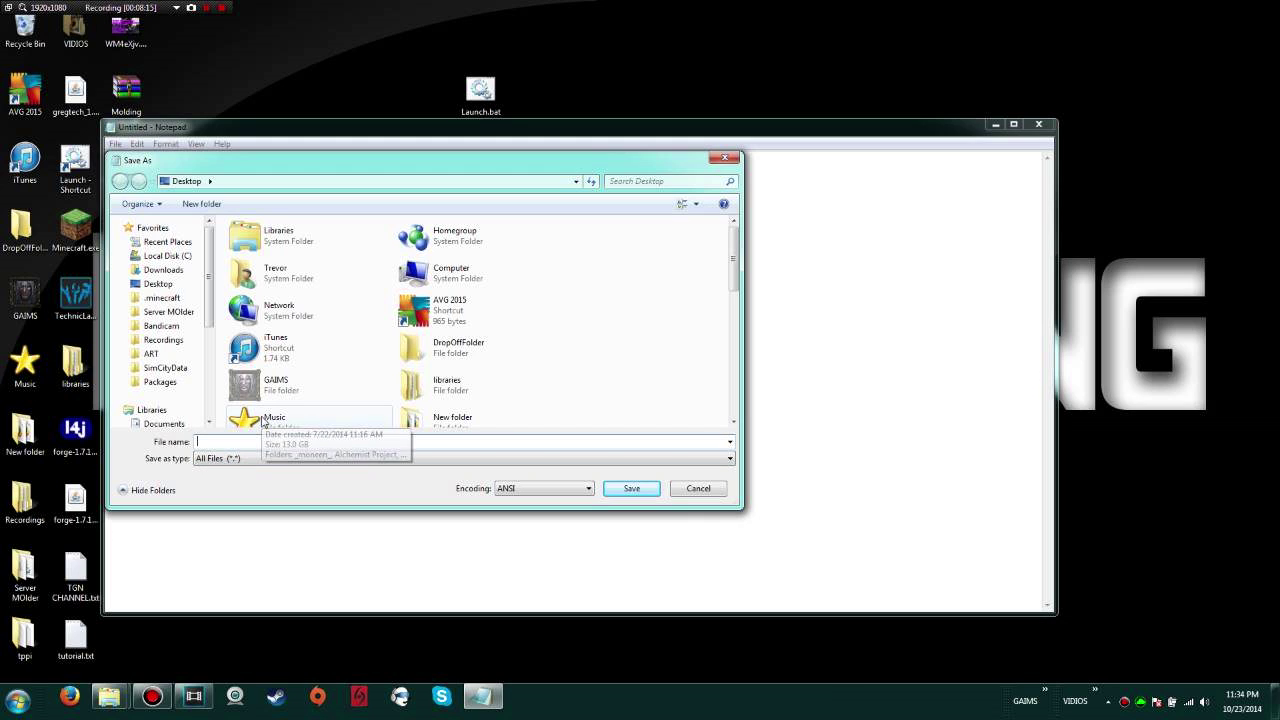
text(Launch)
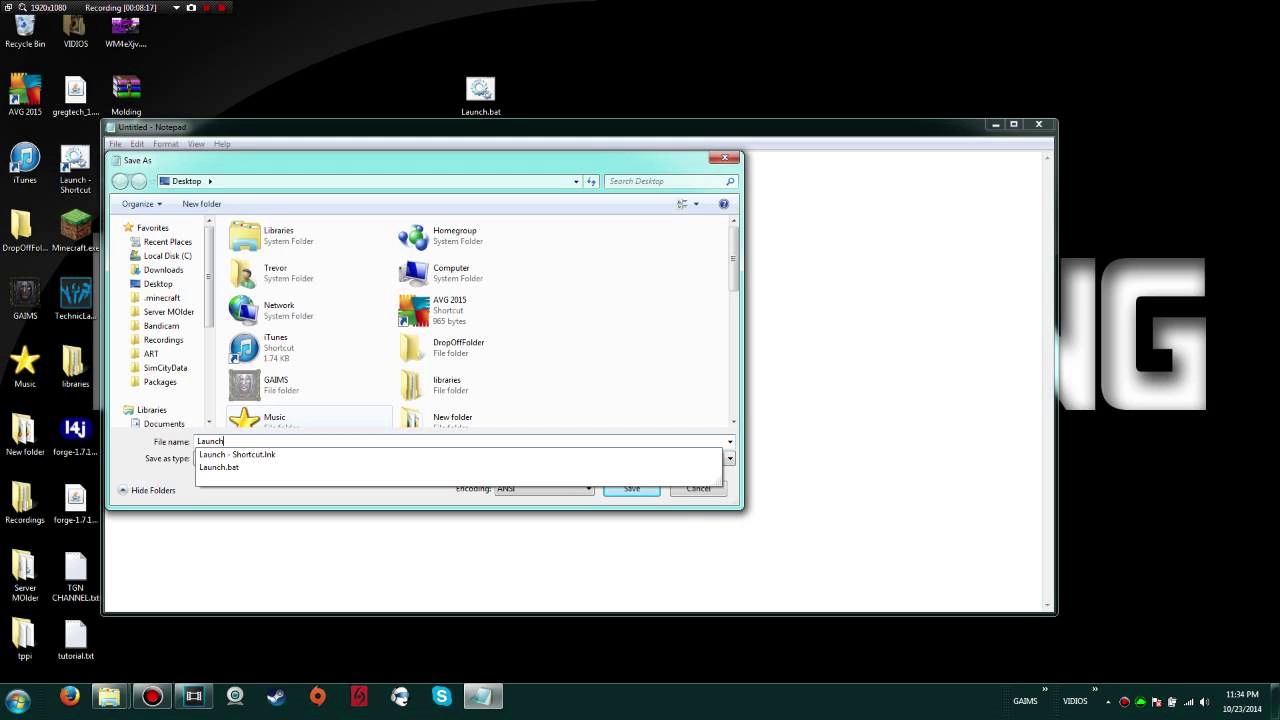
text(Server.bat)
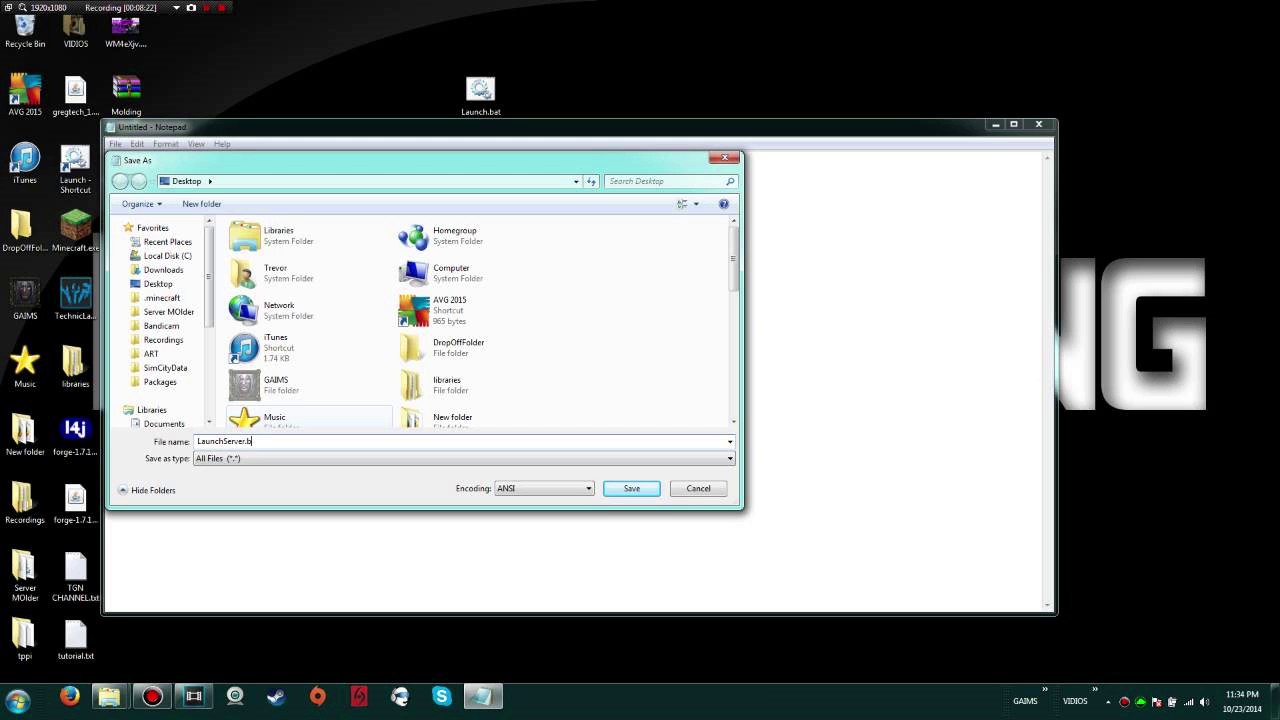
click(631, 488)
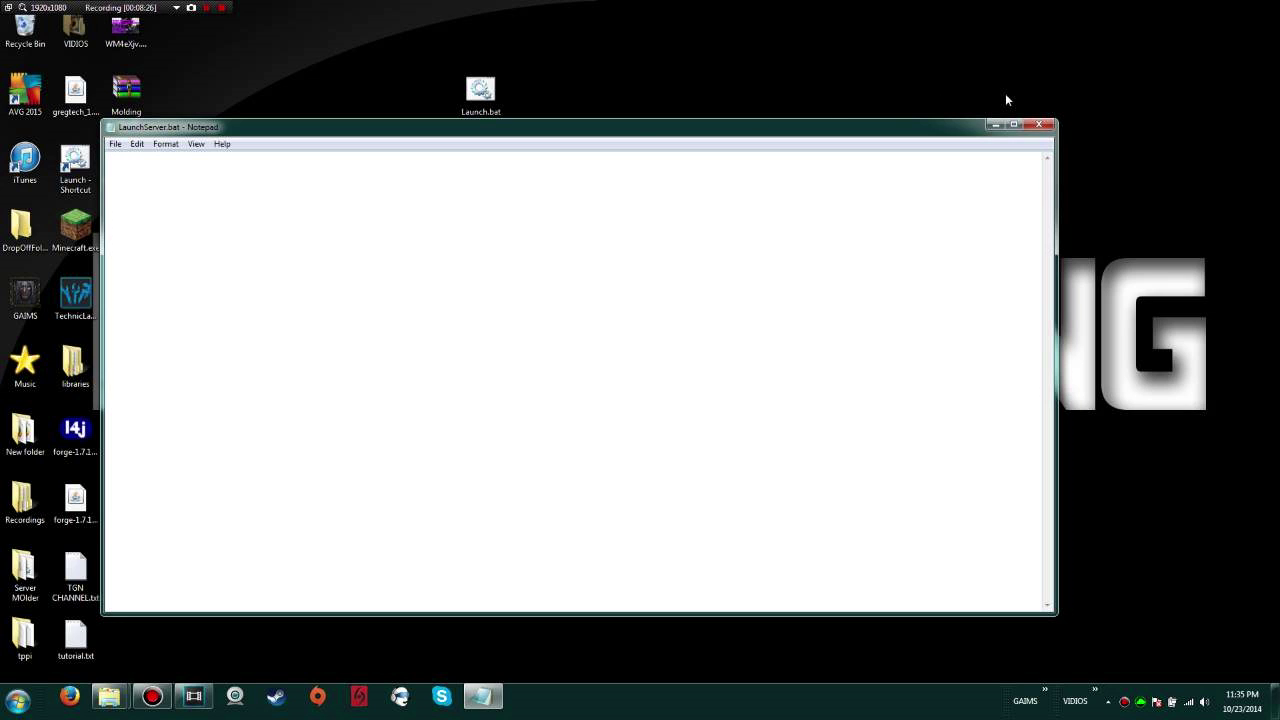
click(1040, 124)
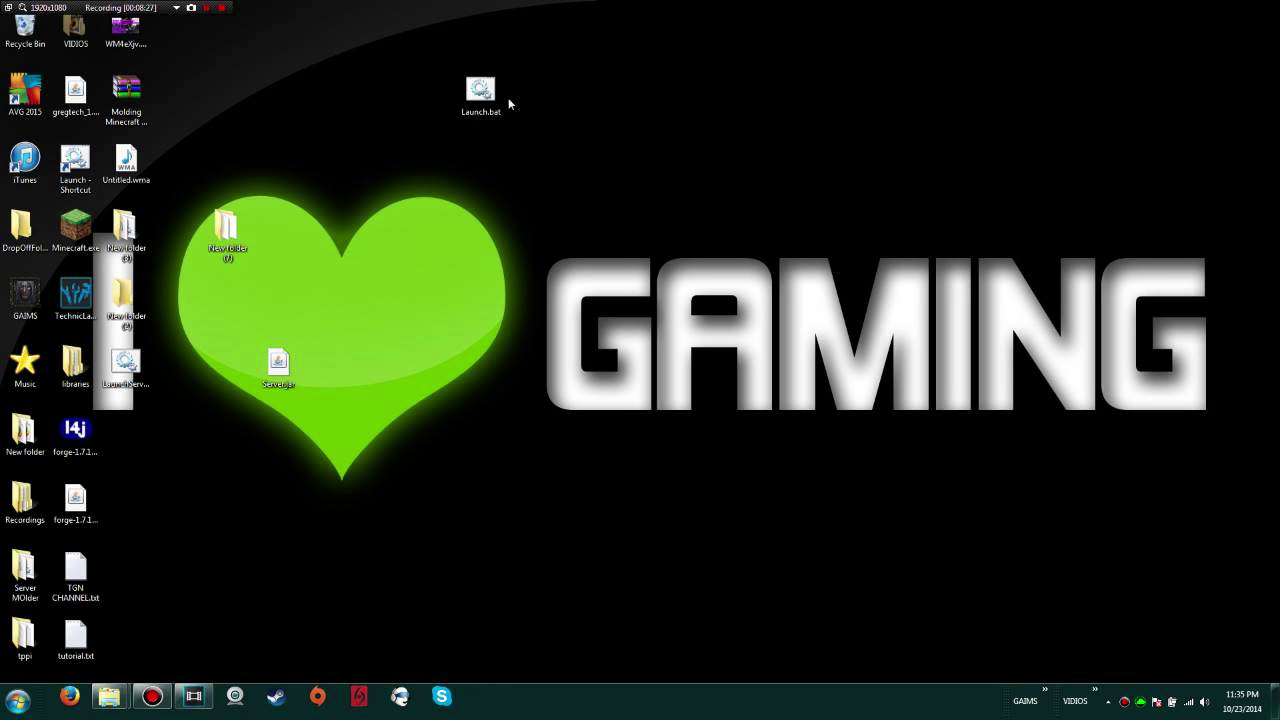
Step: Open the desktop's Launch.bat for editing in Notepad and move its window clear of the desktop icons
right_click(480, 86)
click(436, 77)
mouse_move(436, 77)
mouse_down()
mouse_move(590, 182)
mouse_move(440, 88)
mouse_up()
drag(412, 30, 564, 198)
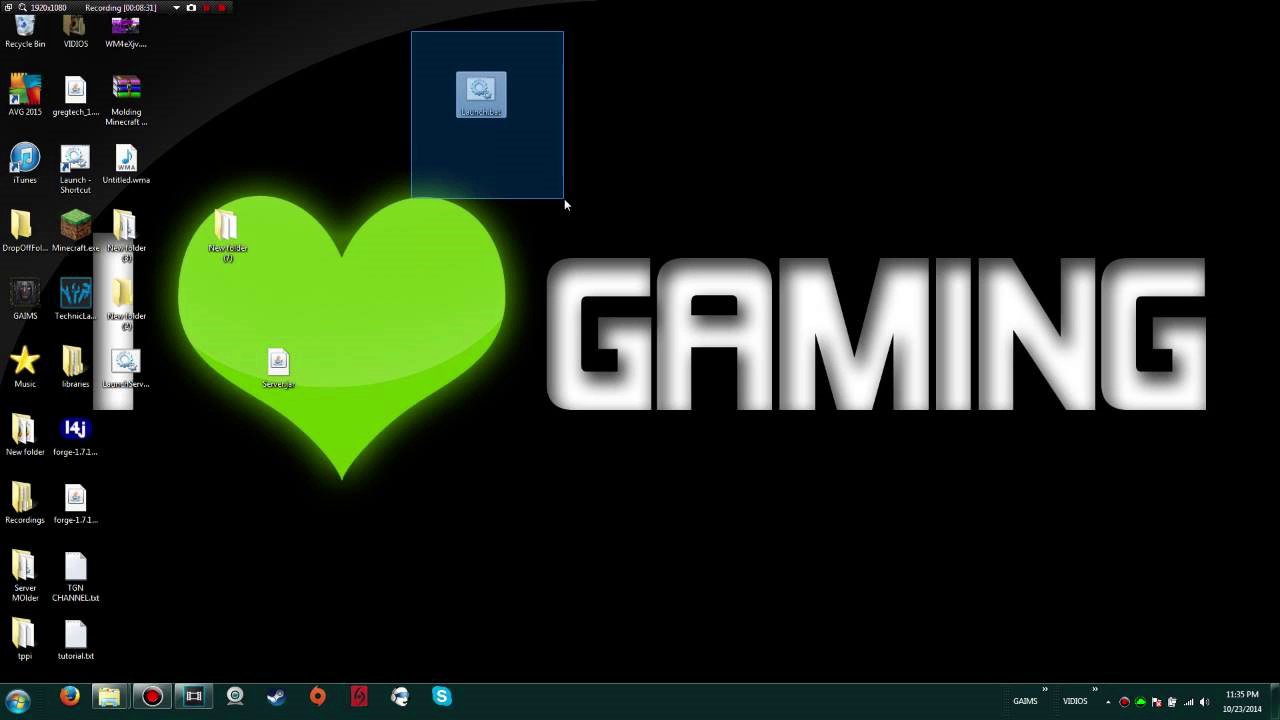
right_click(473, 86)
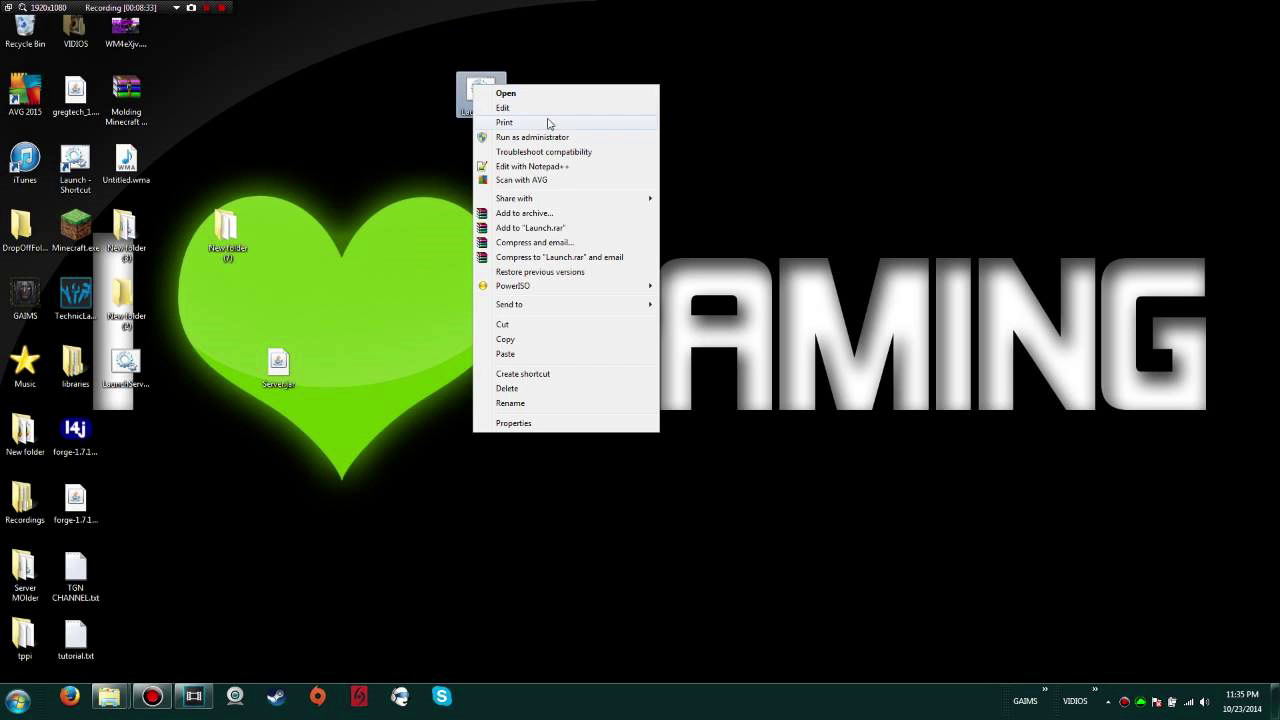
click(498, 108)
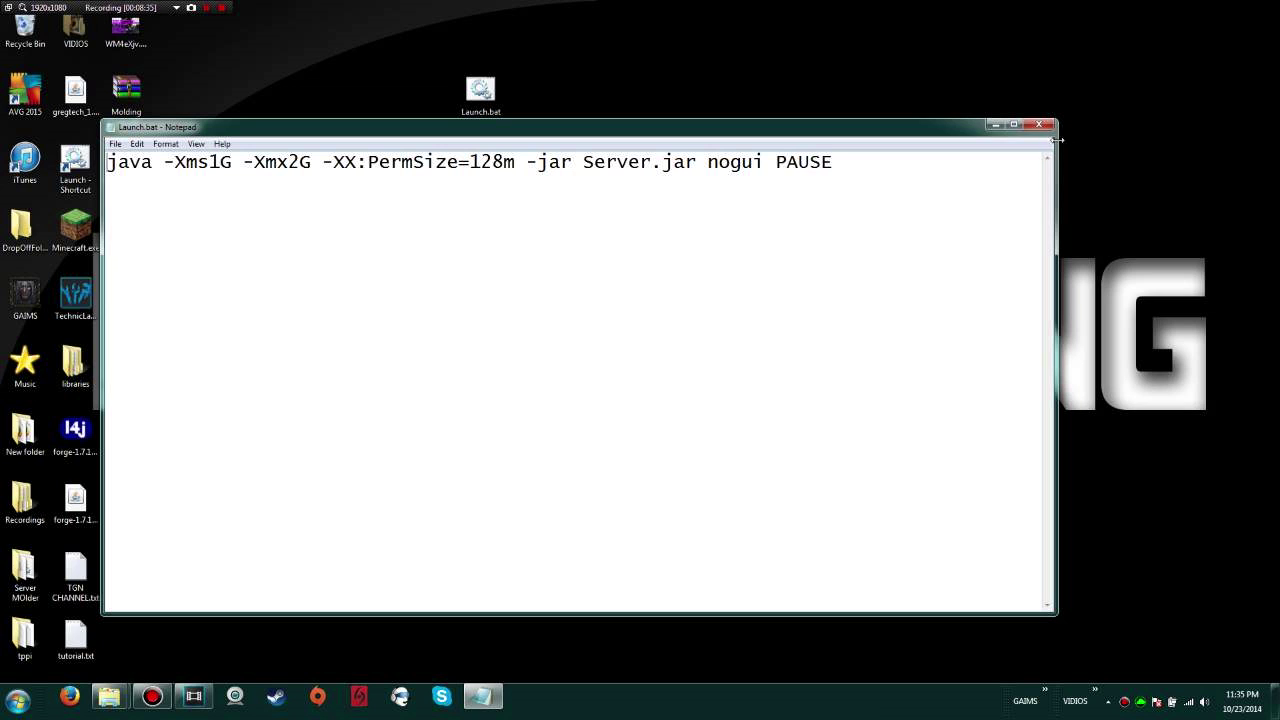
drag(909, 130, 1049, 239)
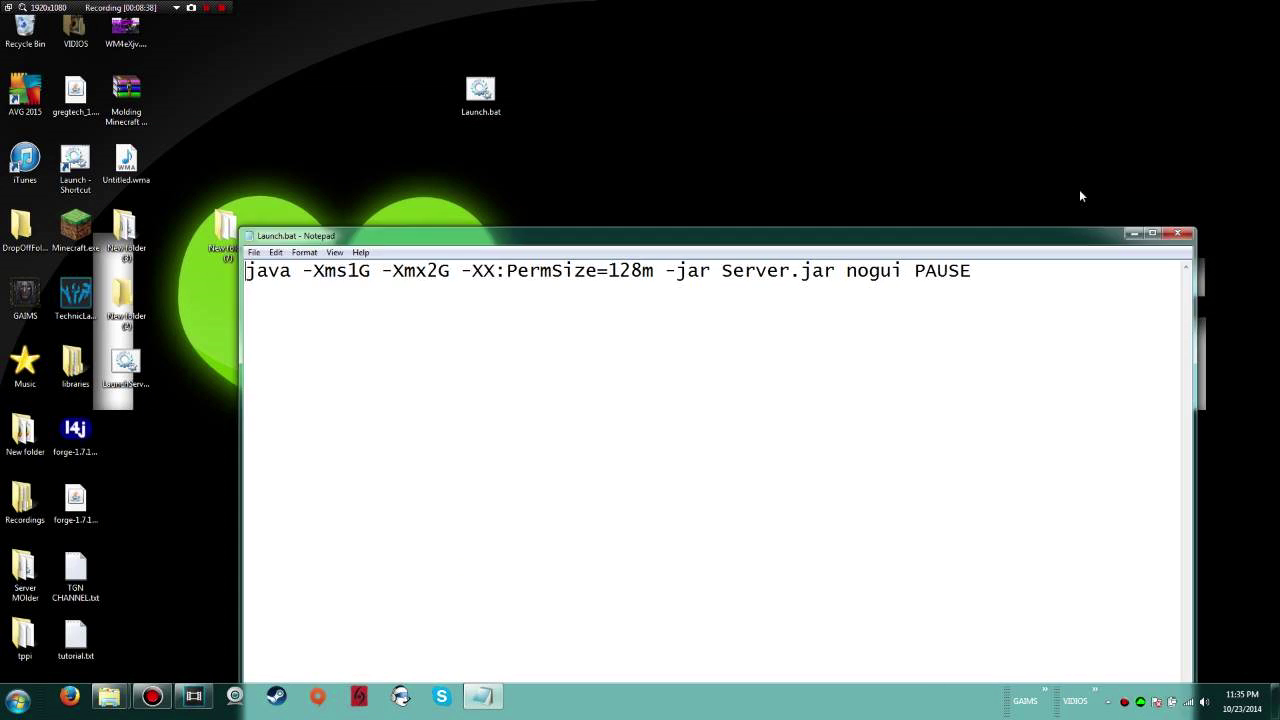
drag(1079, 196, 1119, 120)
Step: Open LaunchServer.bat for editing to view its contents, and close it
right_click(132, 372)
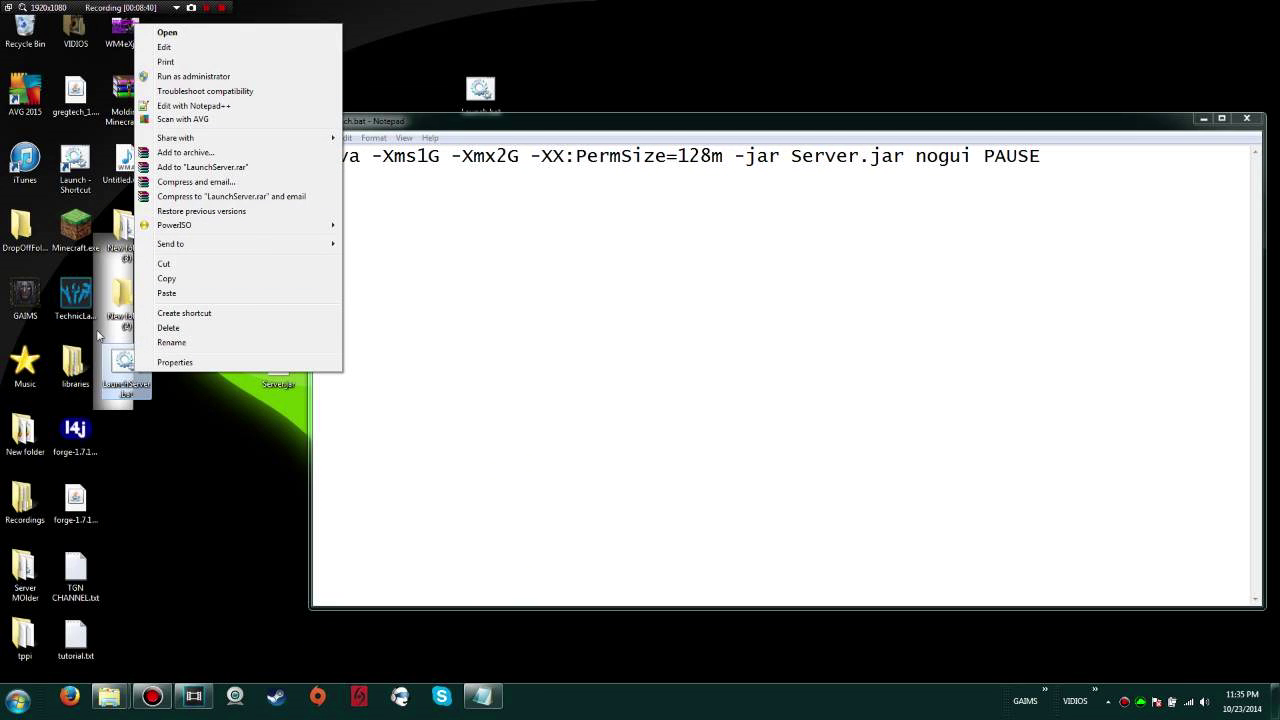
click(205, 47)
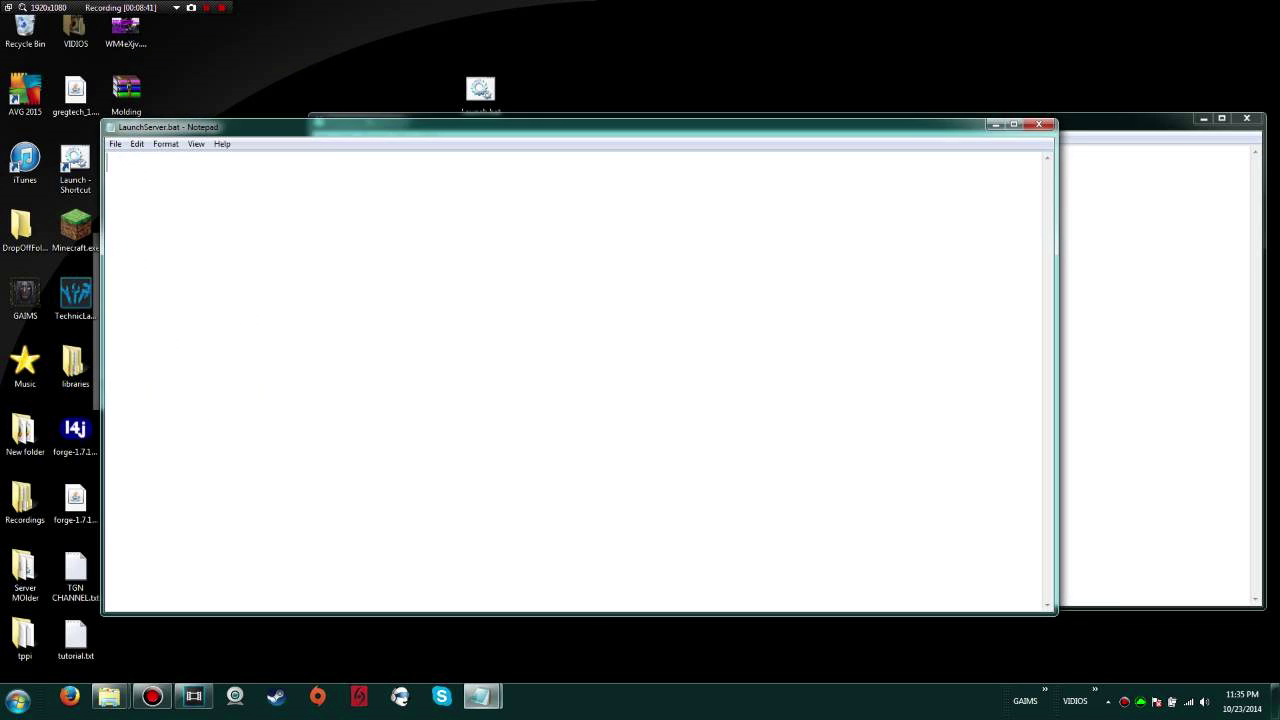
click(1046, 127)
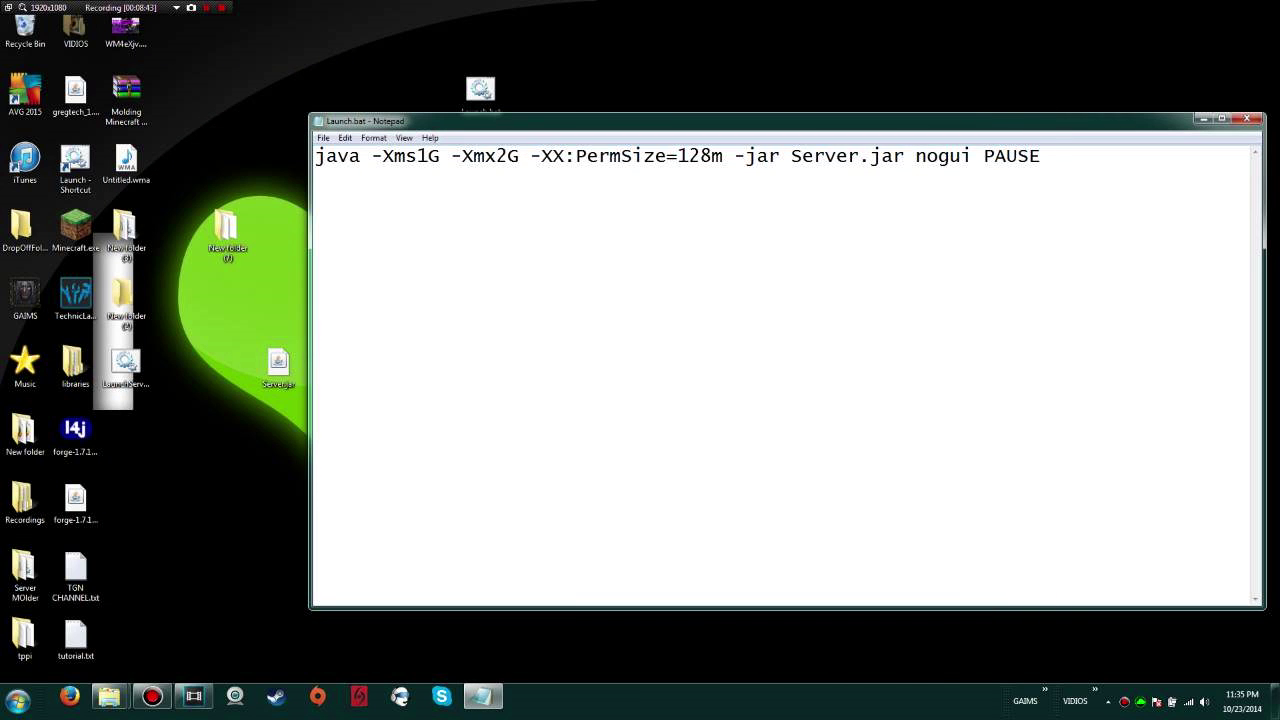
Step: Examine the Launch.bat command, highlighting the memory arguments -Xms1G -Xmx2G and the -XX:PermSize=128m argument
drag(1042, 156, 181, 127)
click(724, 156)
drag(371, 156, 519, 156)
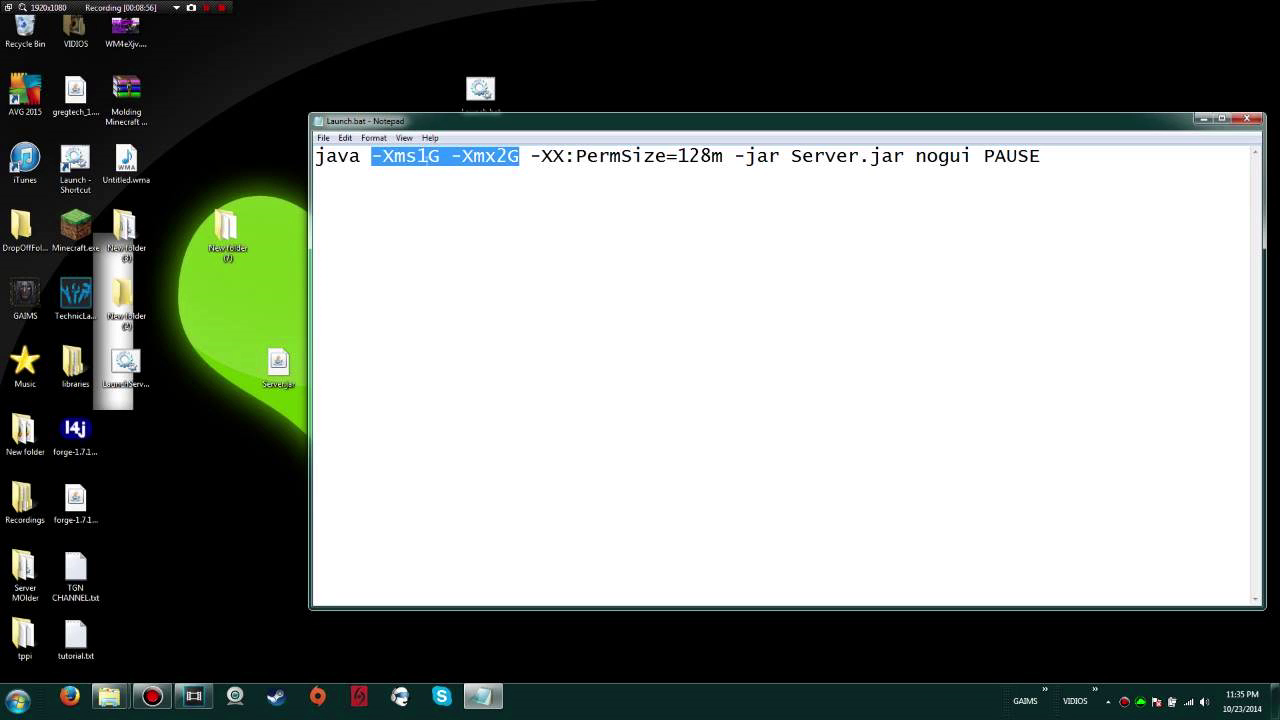
click(610, 156)
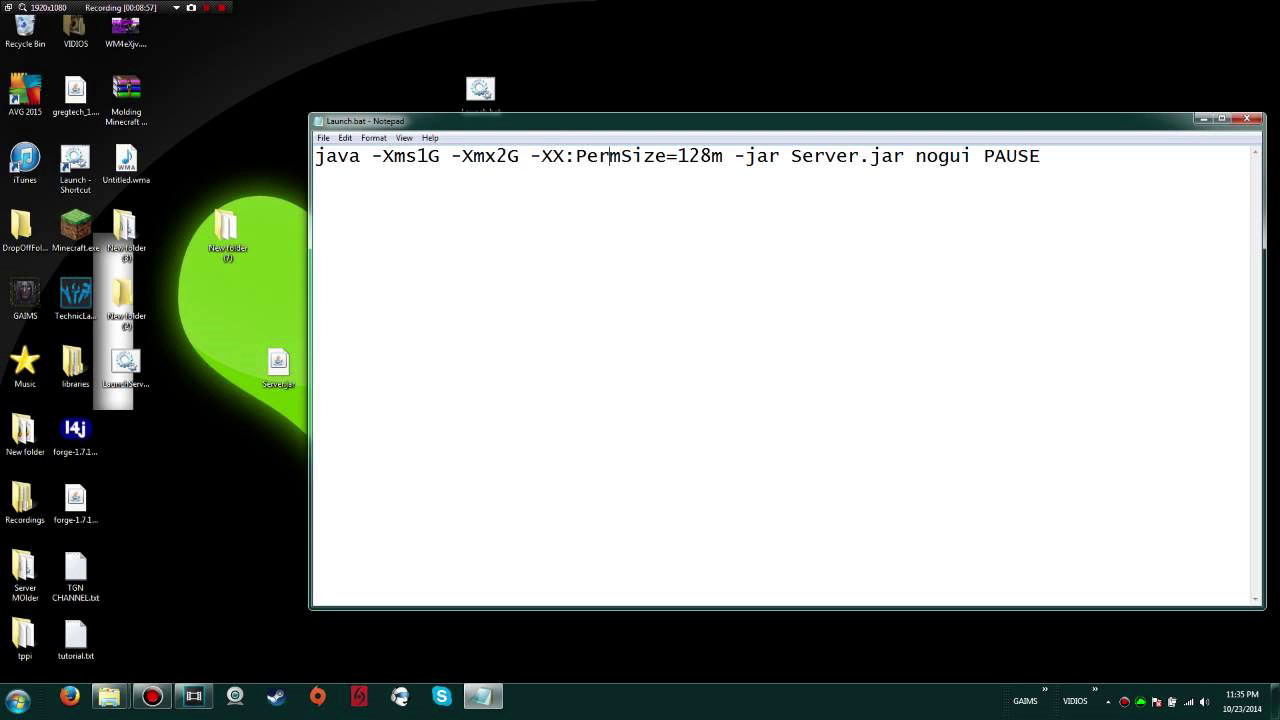
drag(530, 156, 723, 156)
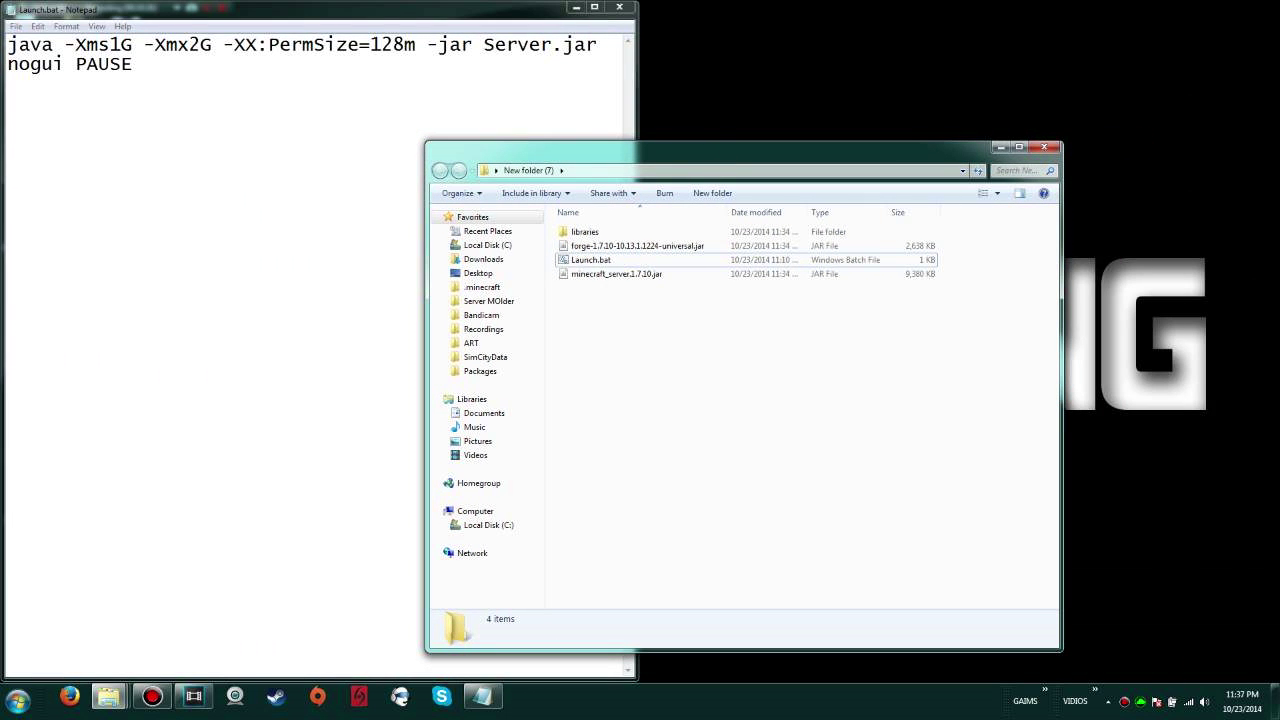
Step: Highlight the Server.jar file name in the Launch.bat command
drag(484, 45, 596, 44)
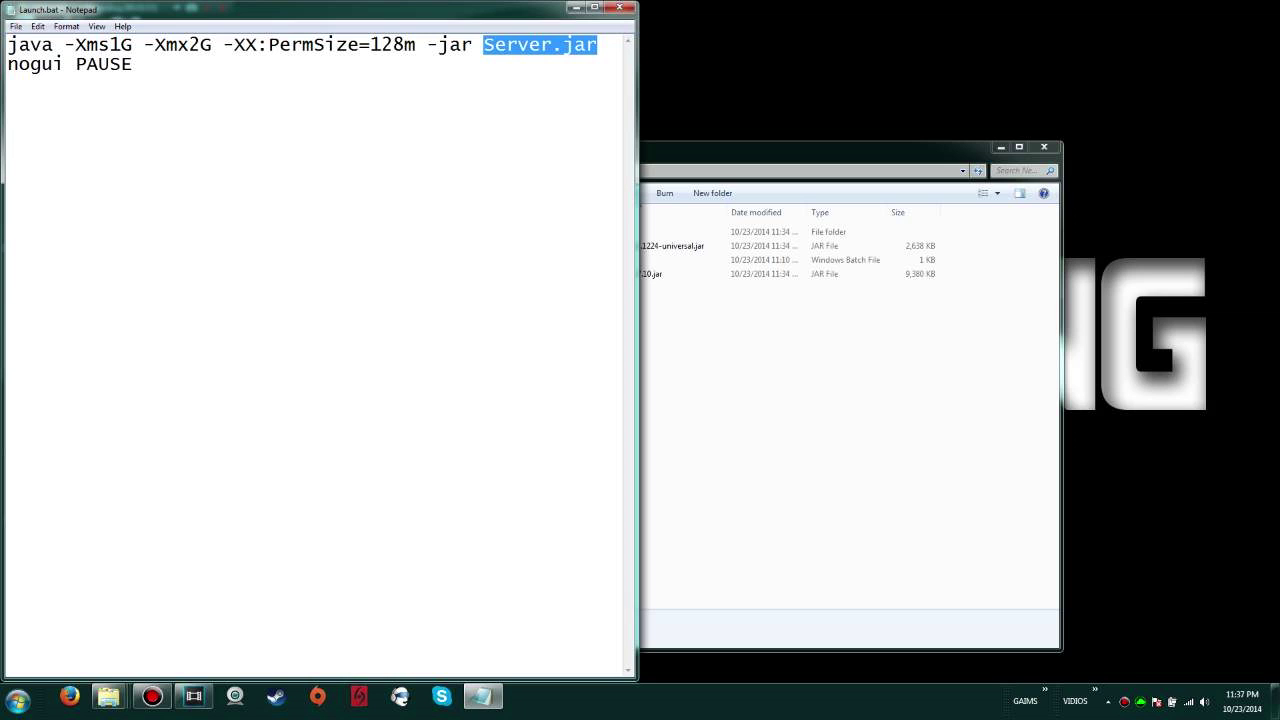
click(132, 64)
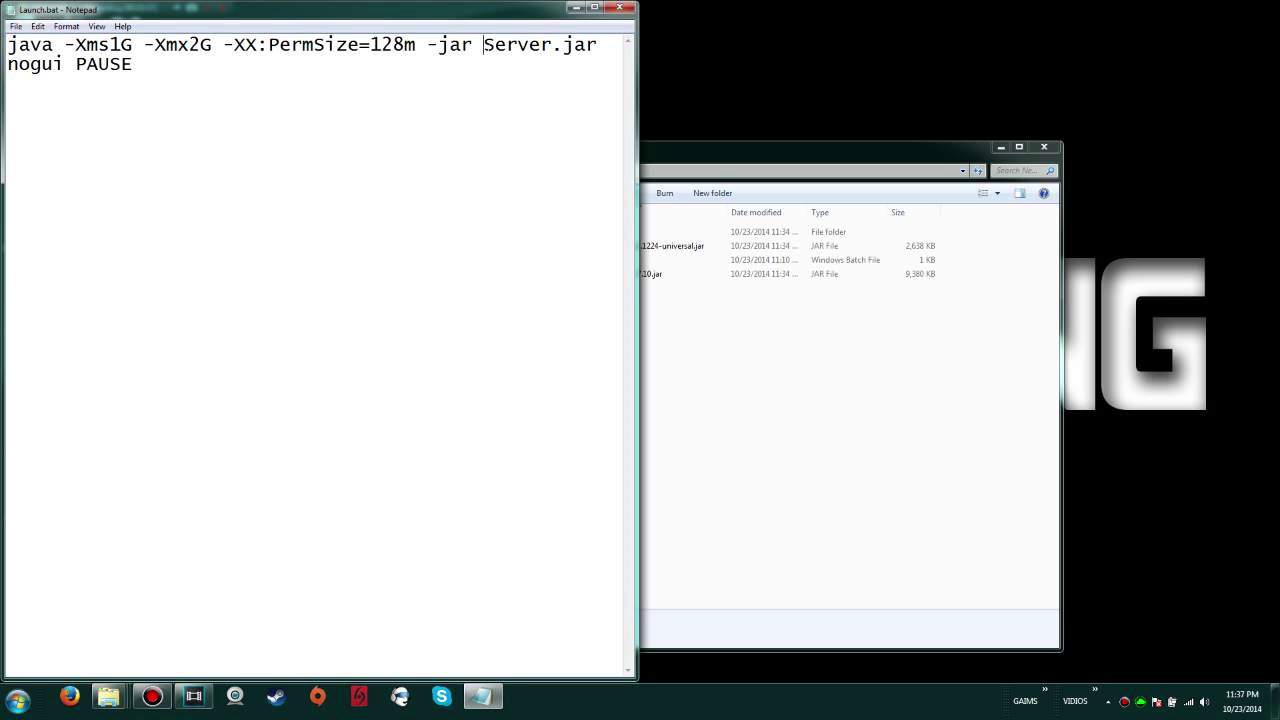
drag(484, 45, 597, 45)
Step: Rename forge-1.7.10-10.13.1.1224-universal.jar in New folder (7) to Server.jar
click(710, 373)
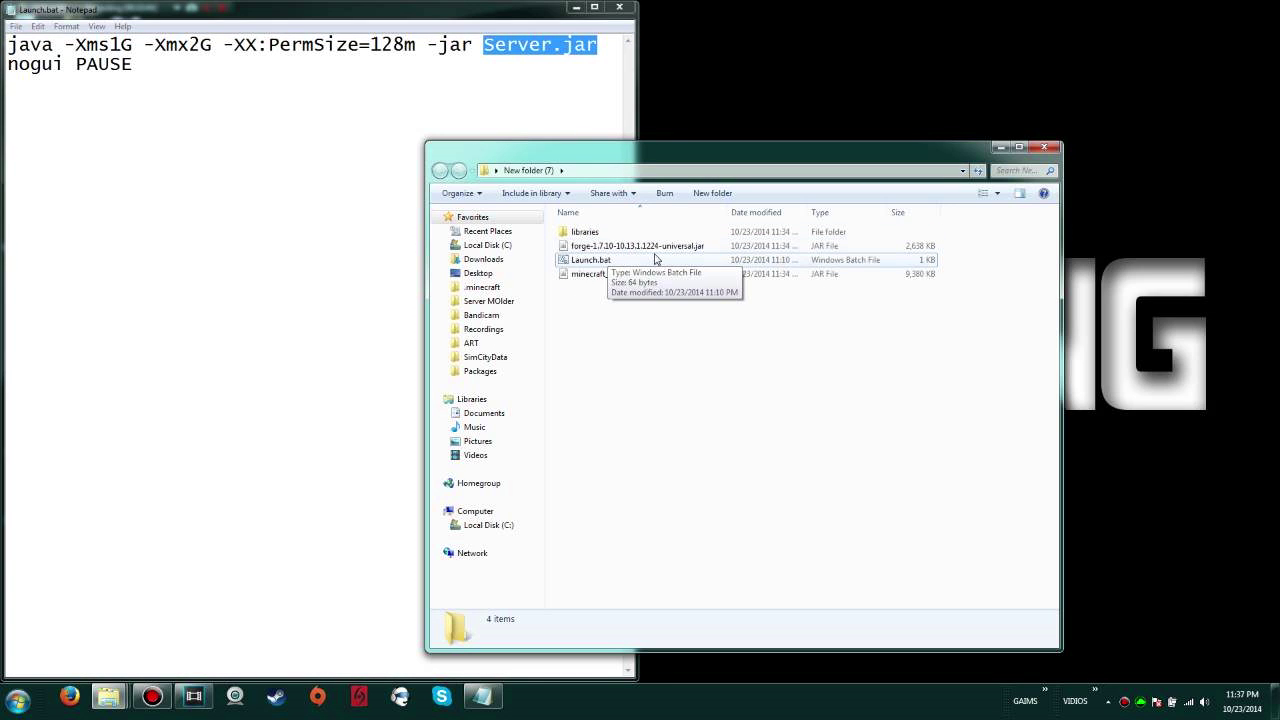
click(684, 247)
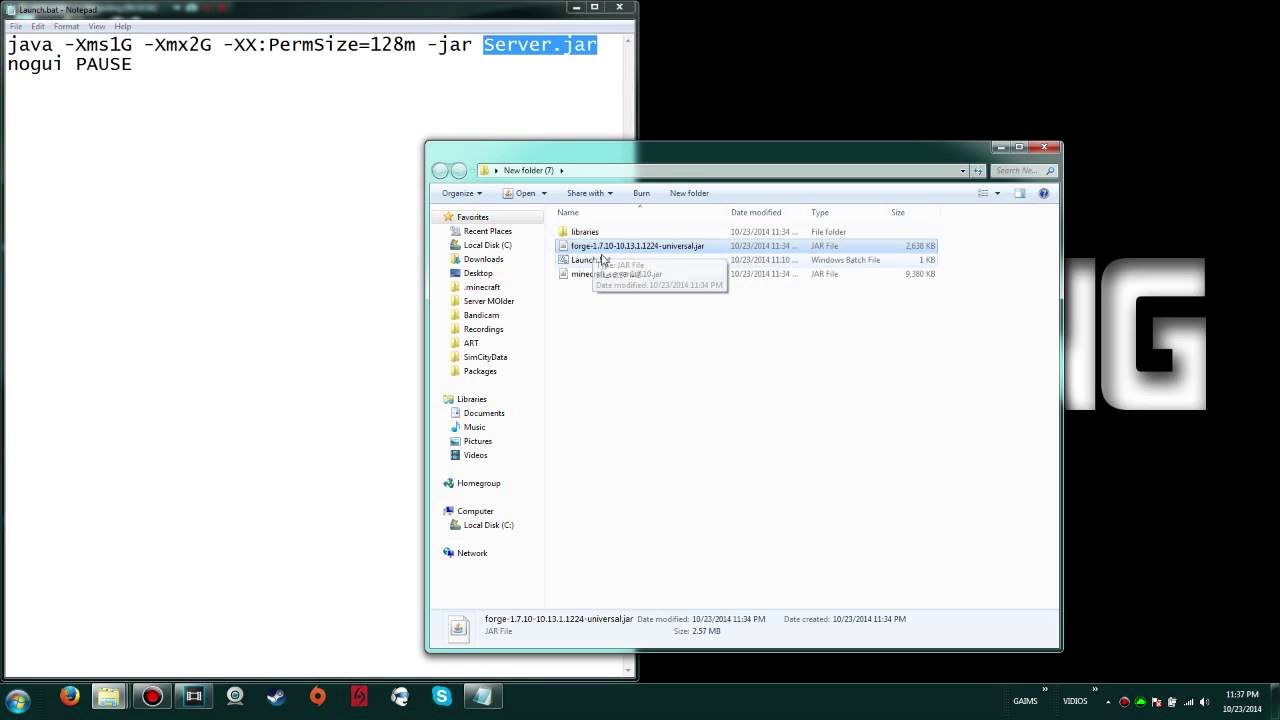
right_click(596, 251)
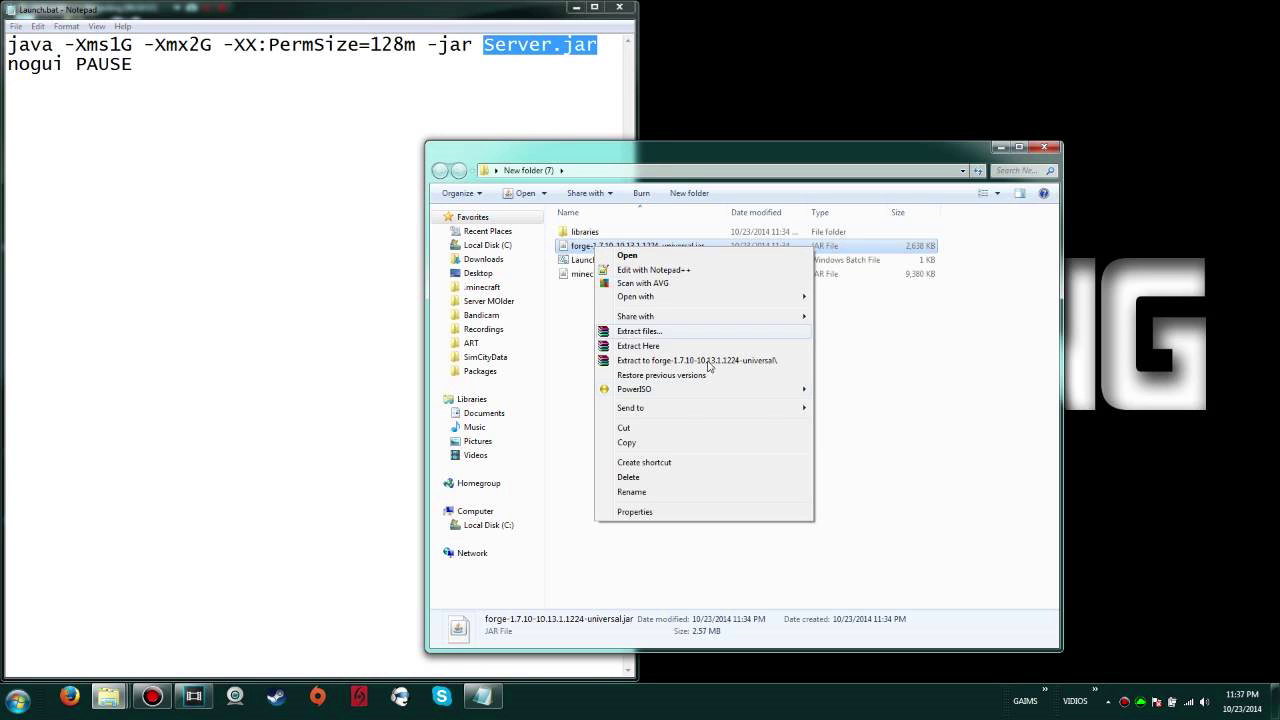
click(640, 495)
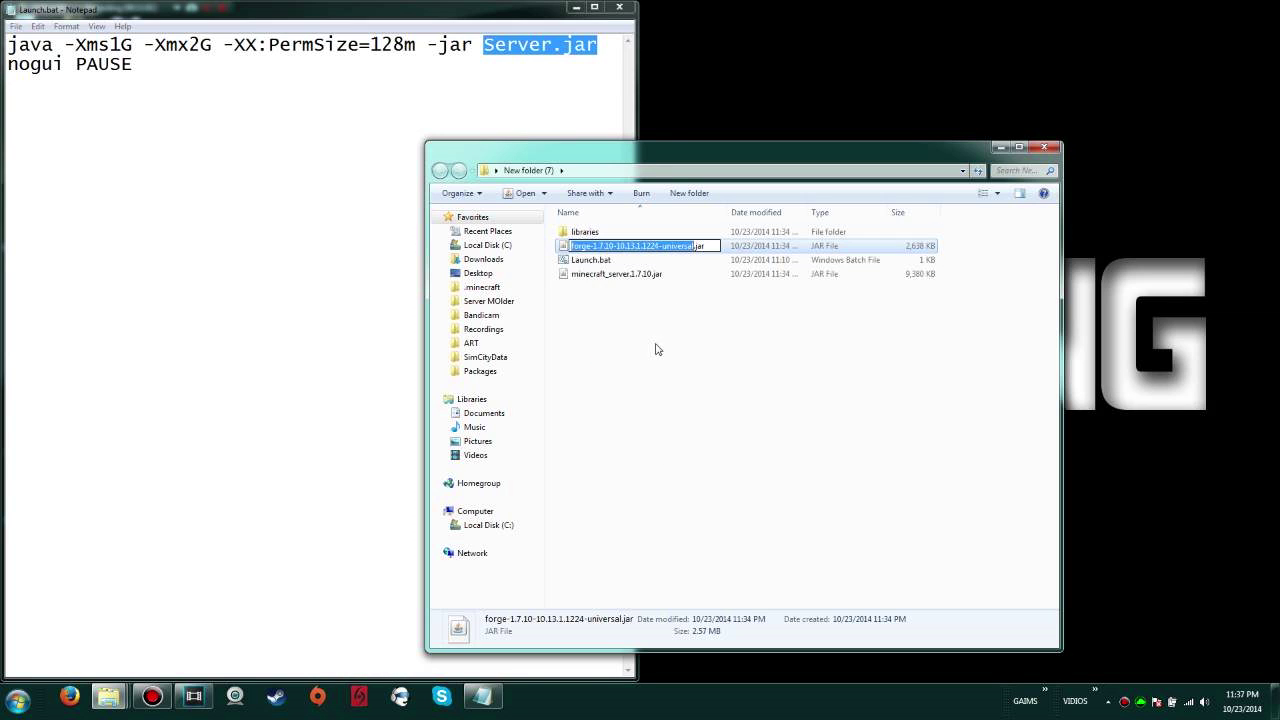
text(Server)
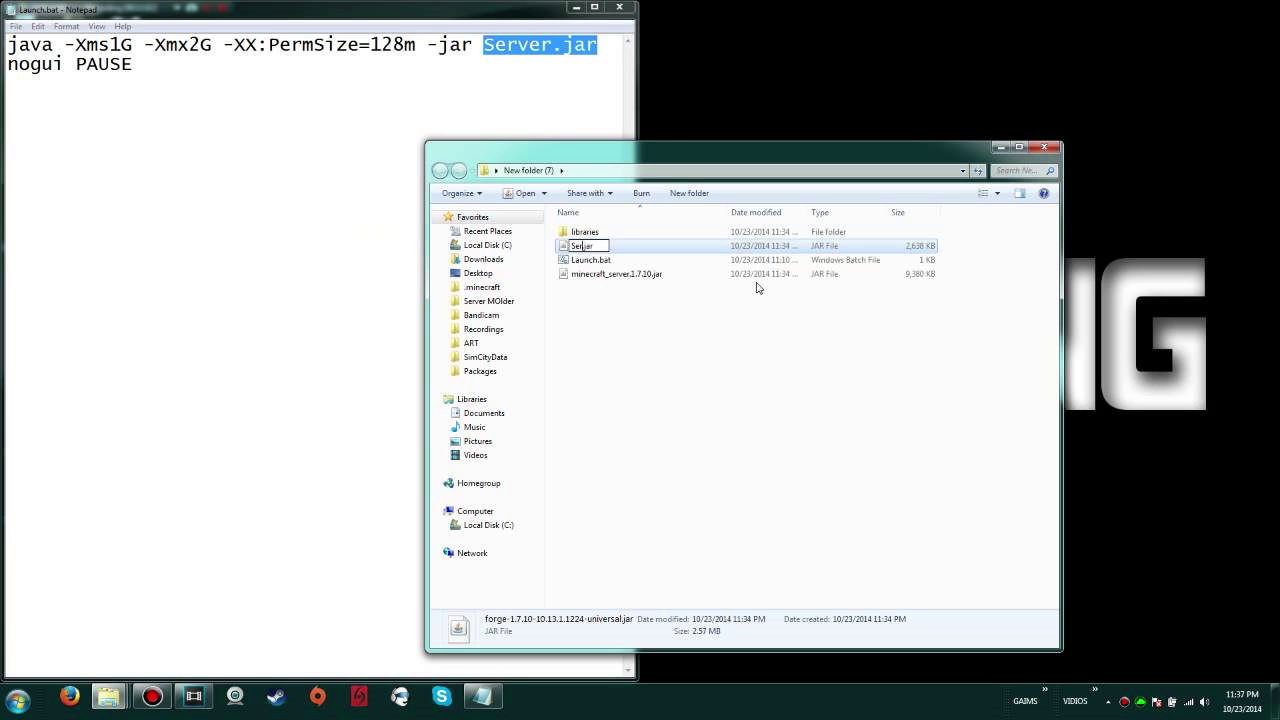
key(Return)
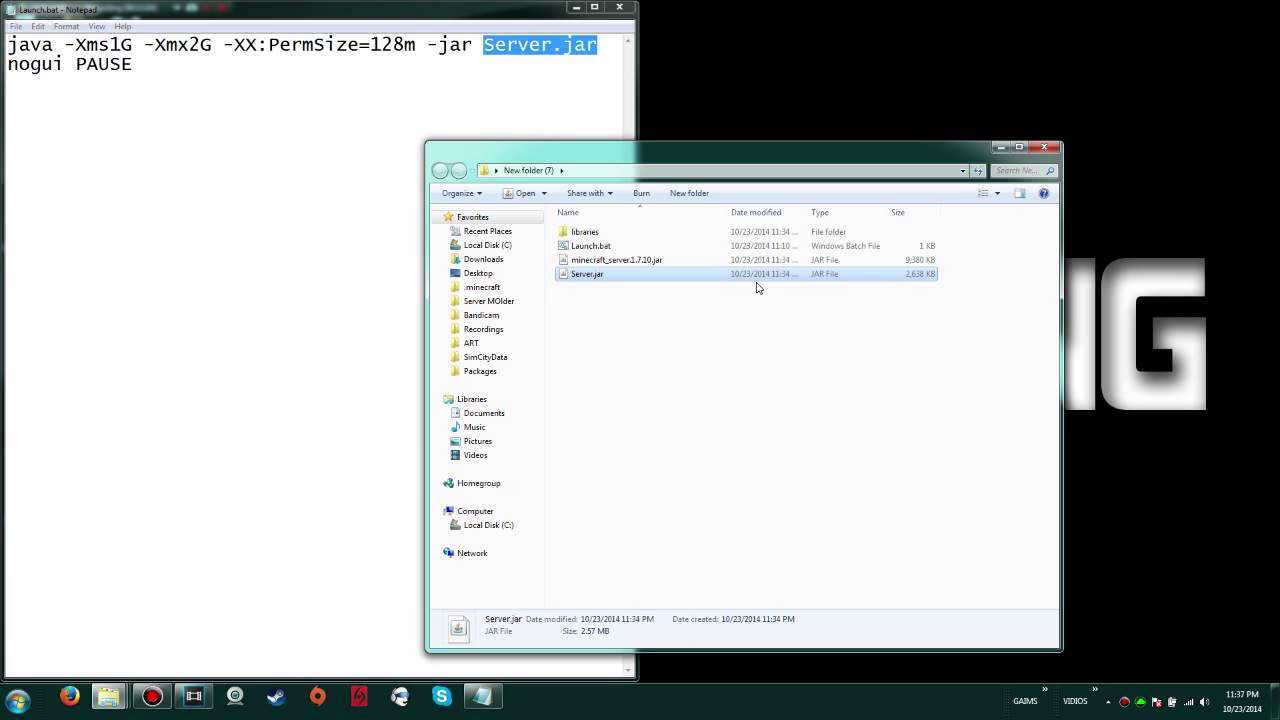
click(783, 436)
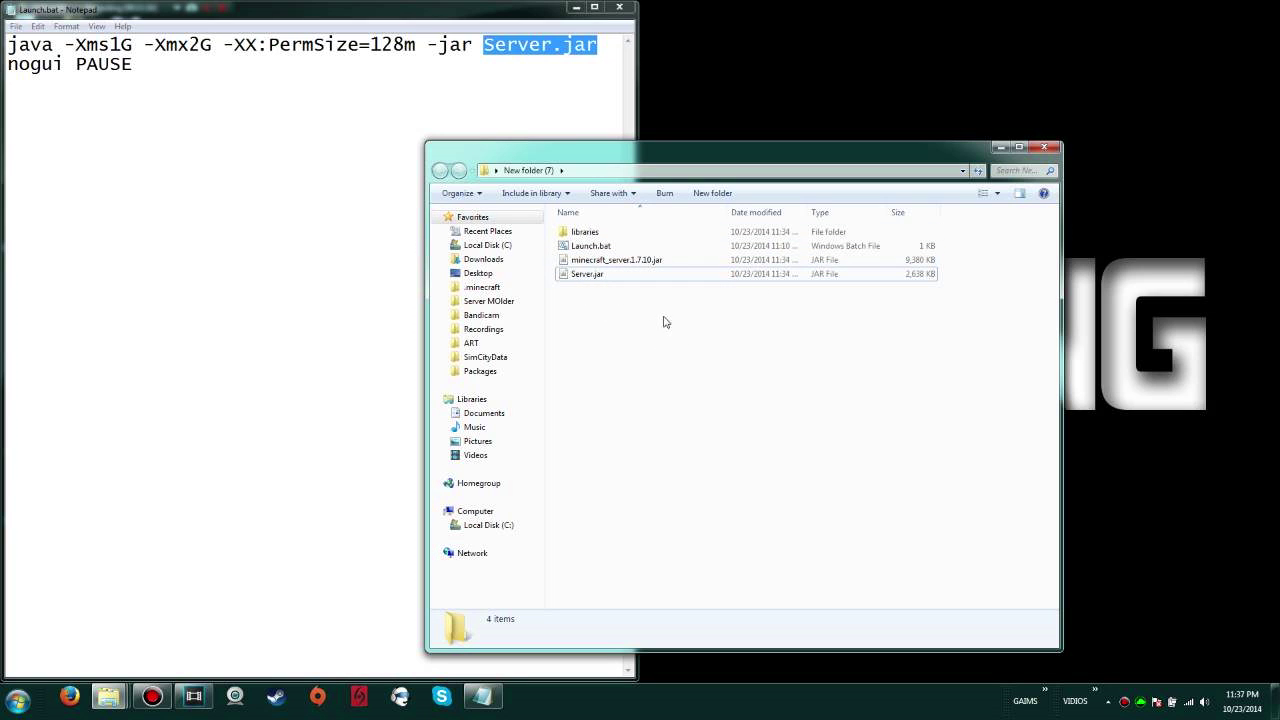
Step: Rename Server.jar in New folder (7) to Server.jar.jar
right_click(595, 274)
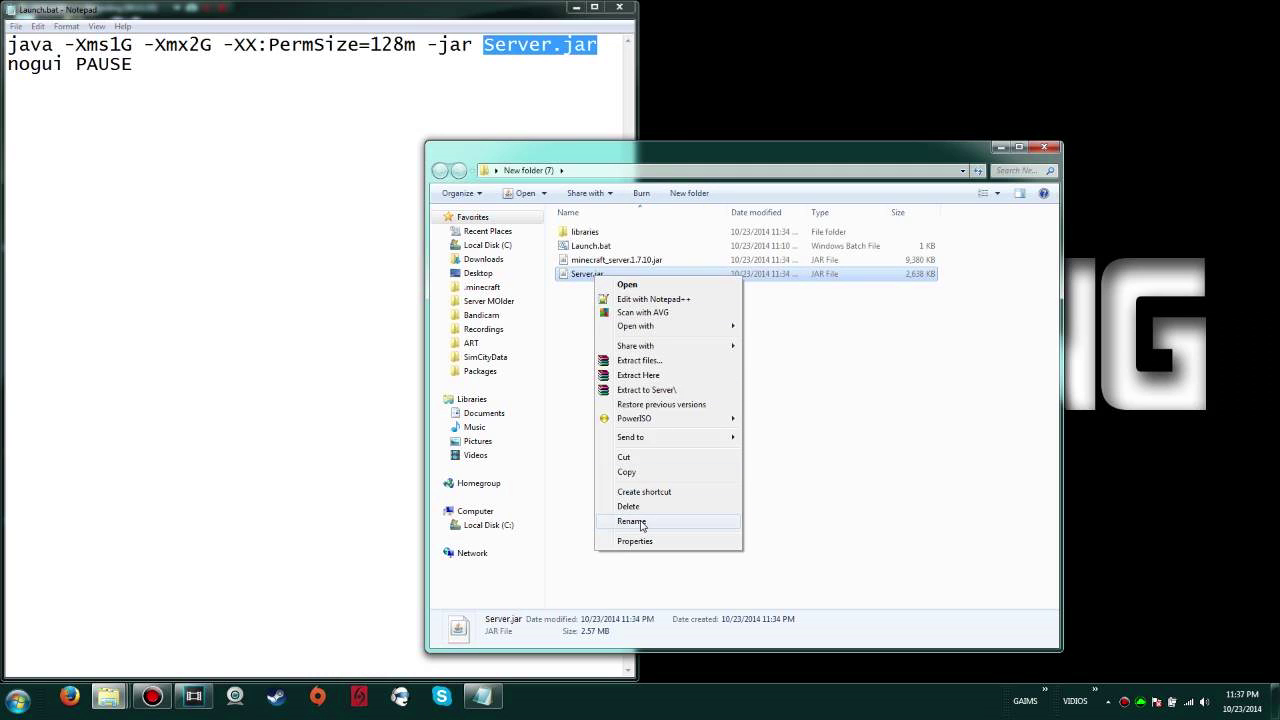
click(631, 521)
key(Right)
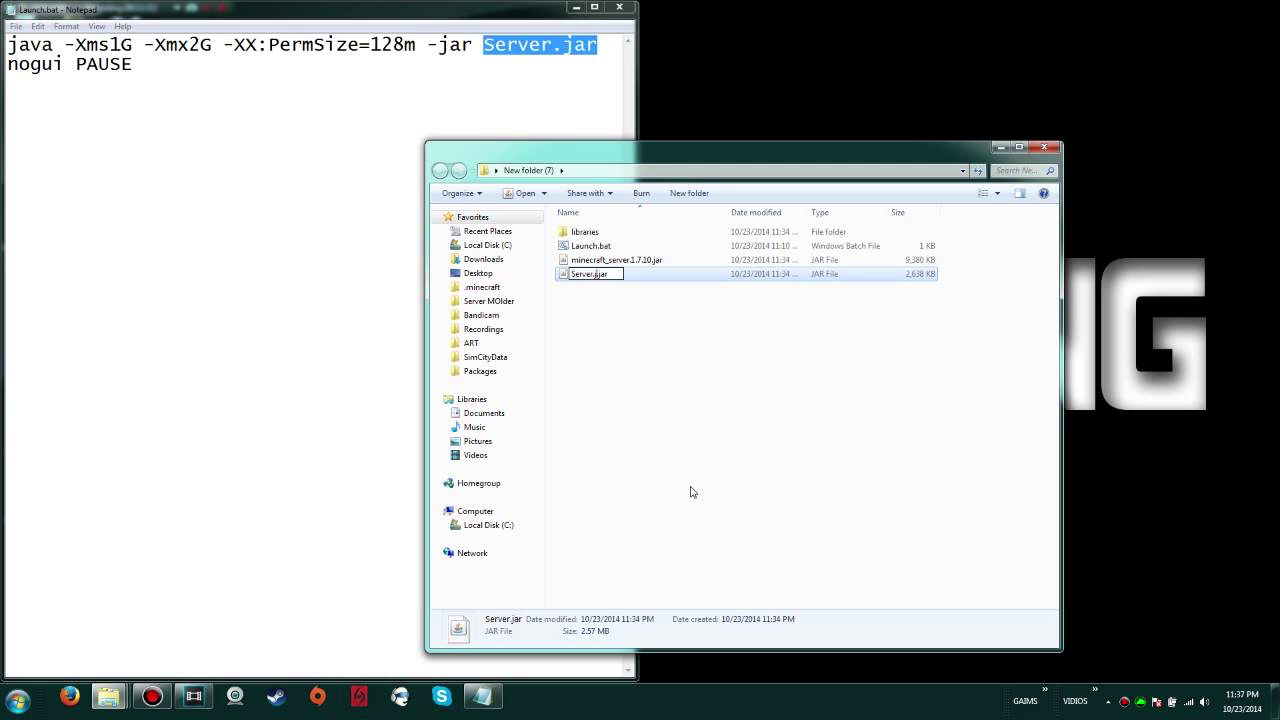
text(jar.jar)
click(739, 372)
Step: Toggle the Hide extensions for known file types setting in the advanced folder view options
key(alt)
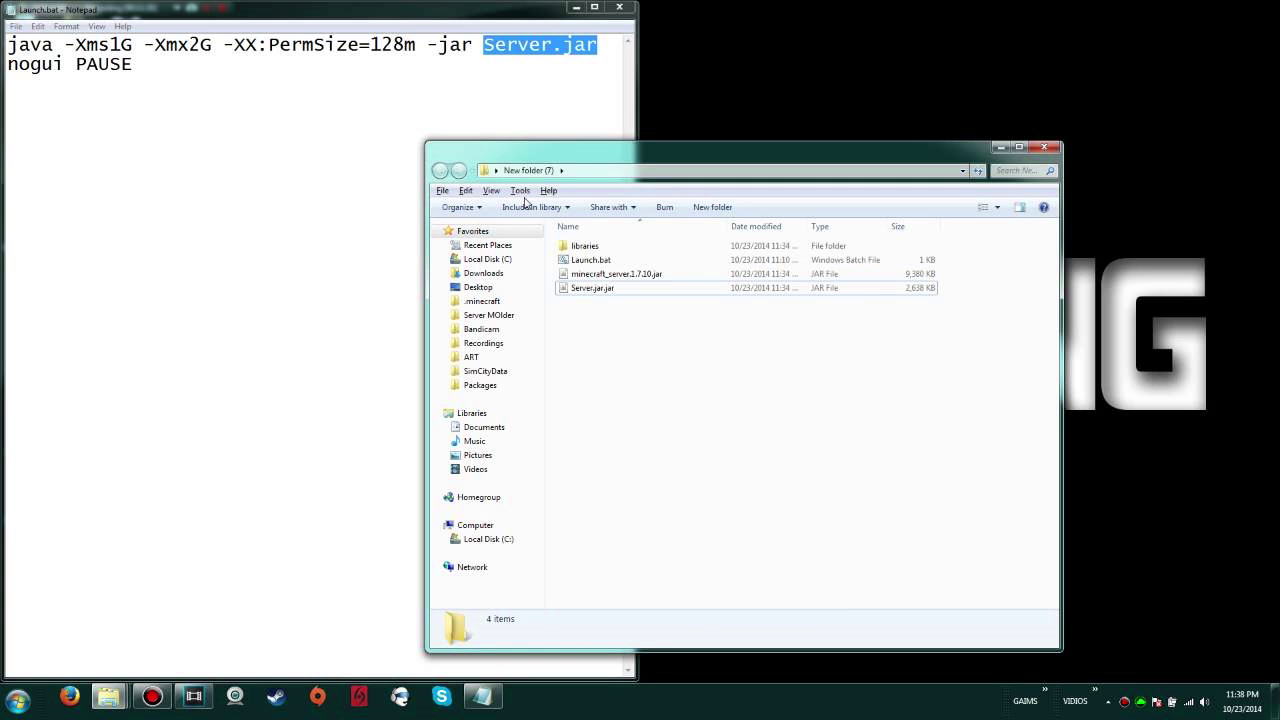
click(526, 191)
click(556, 257)
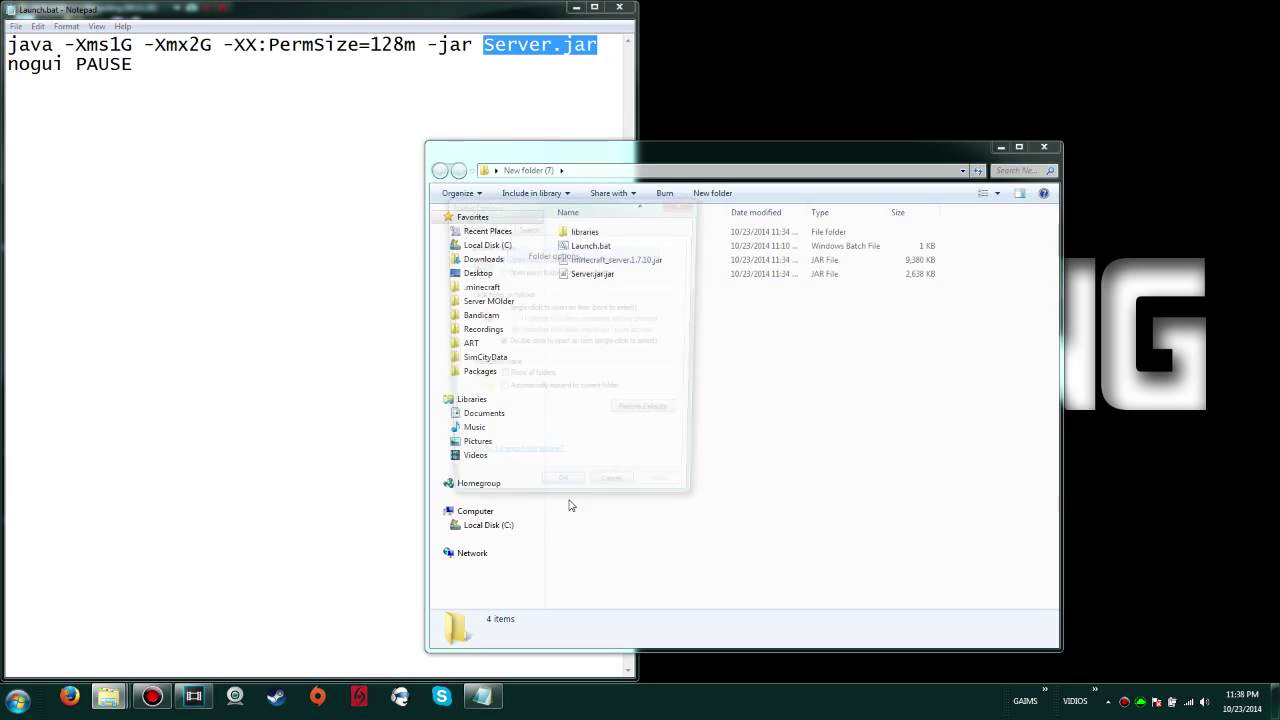
click(496, 227)
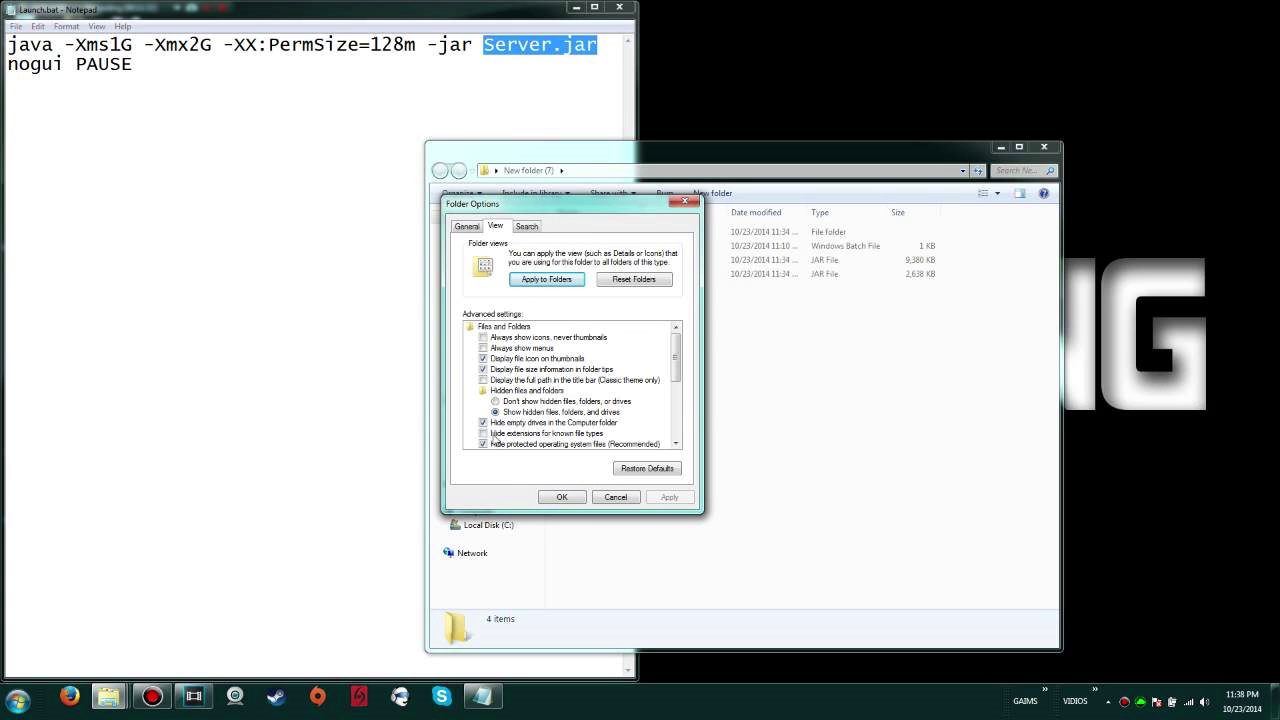
click(486, 434)
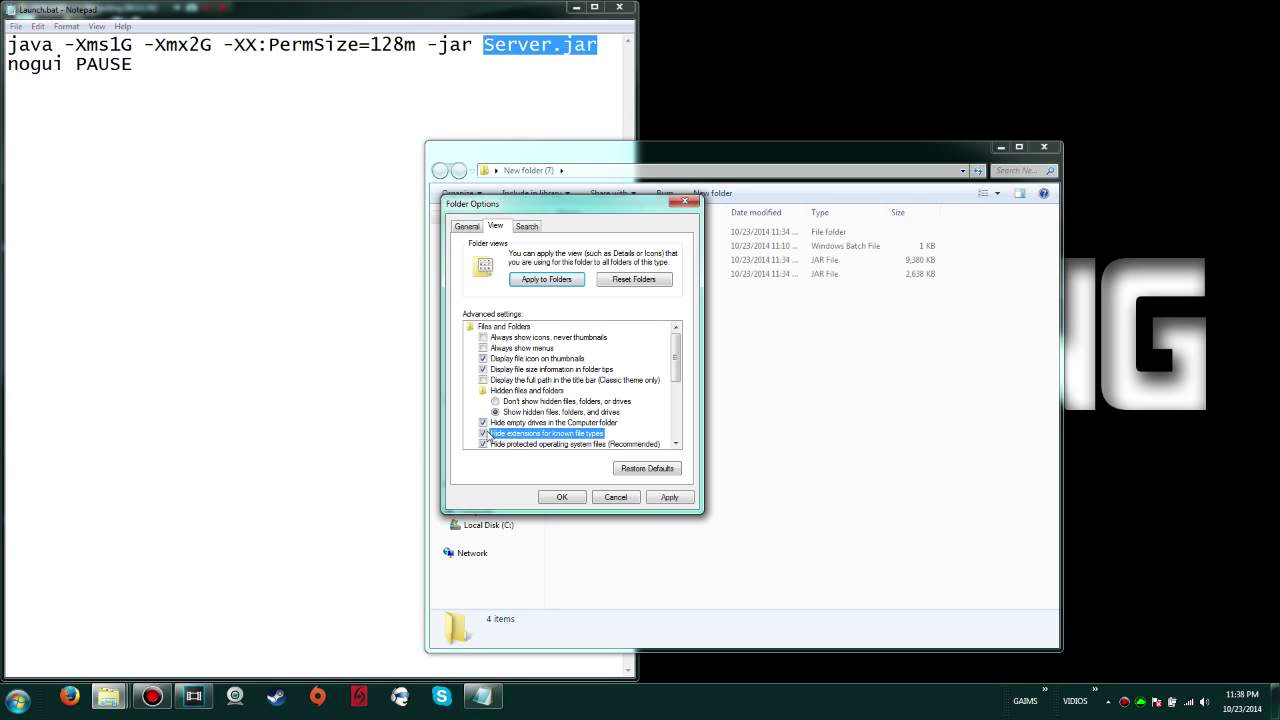
click(560, 497)
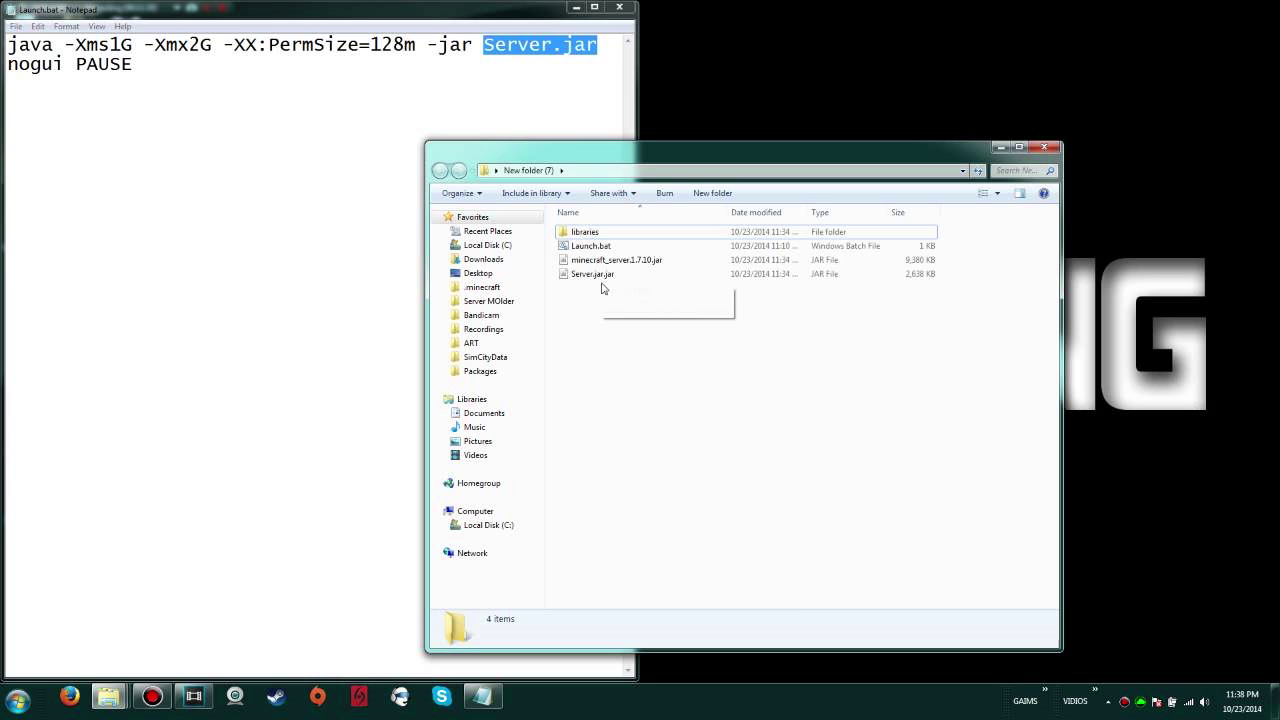
Step: Rename Server.jar.jar in New folder (7) back to Server.jar
right_click(583, 276)
click(625, 520)
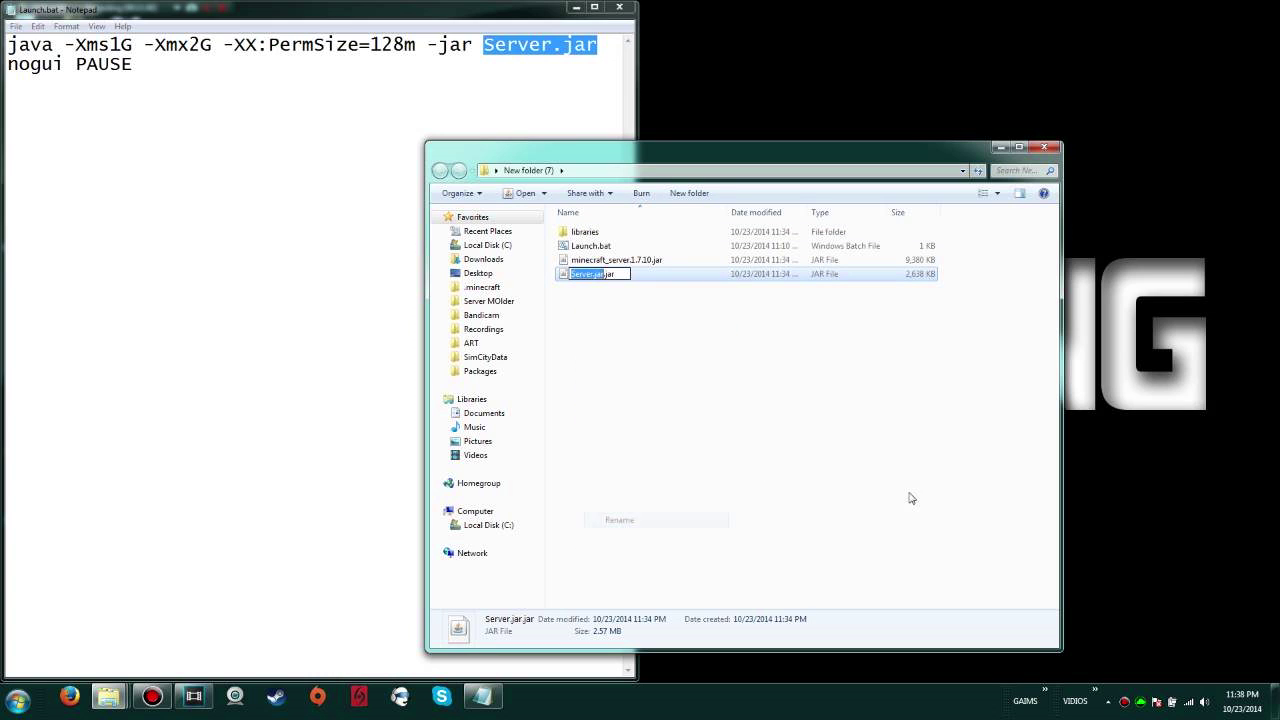
text(Server)
click(920, 385)
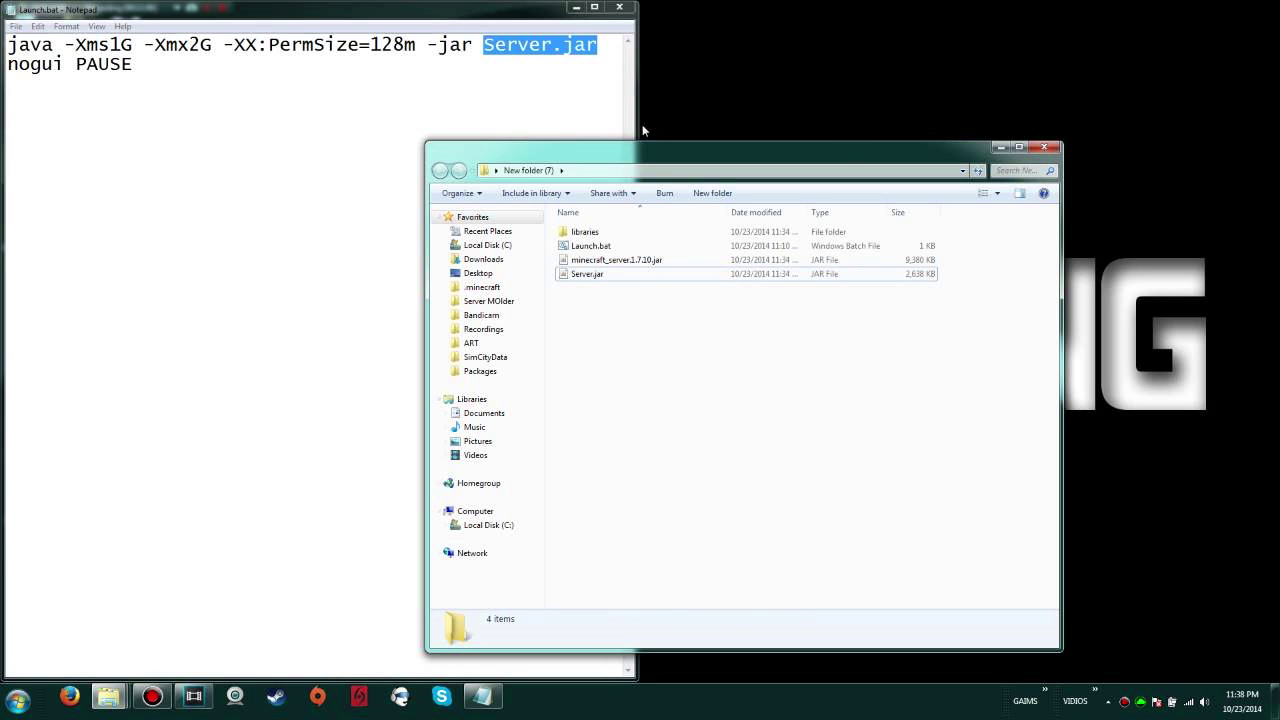
Step: Close the Launch.bat text and run Launch.bat from the desktop's New folder (7) to generate the server files
click(500, 120)
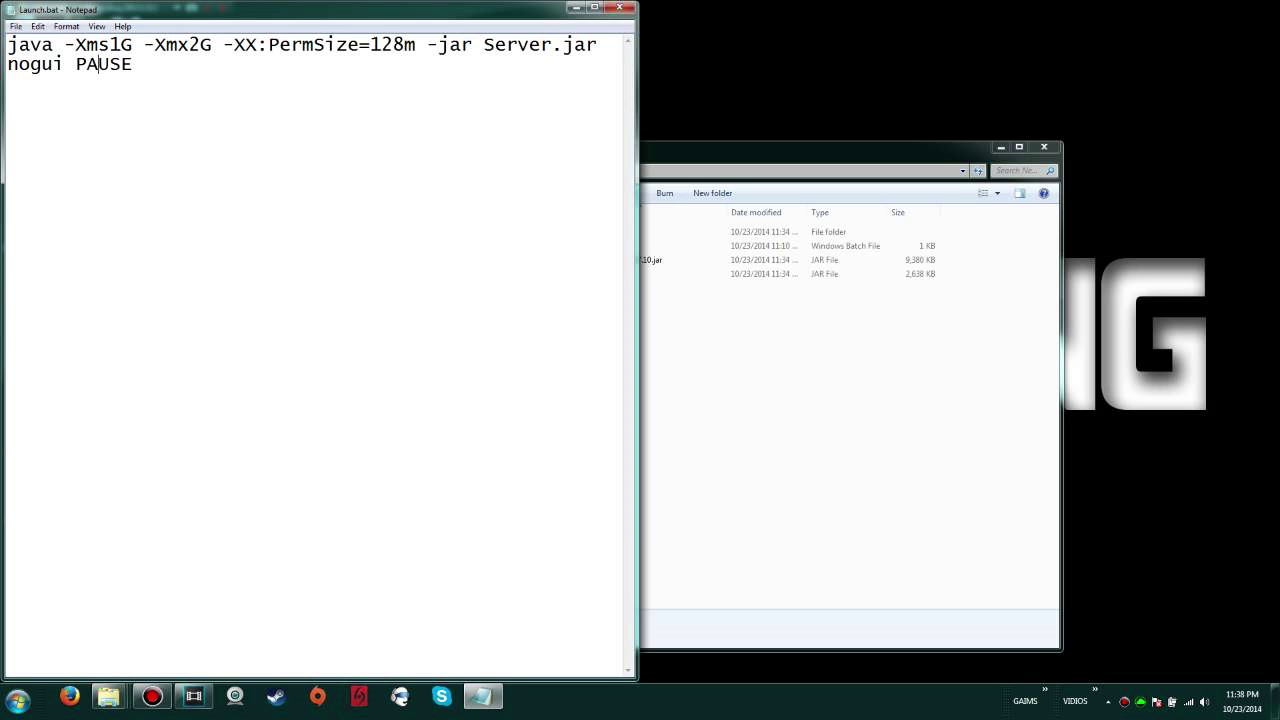
click(631, 9)
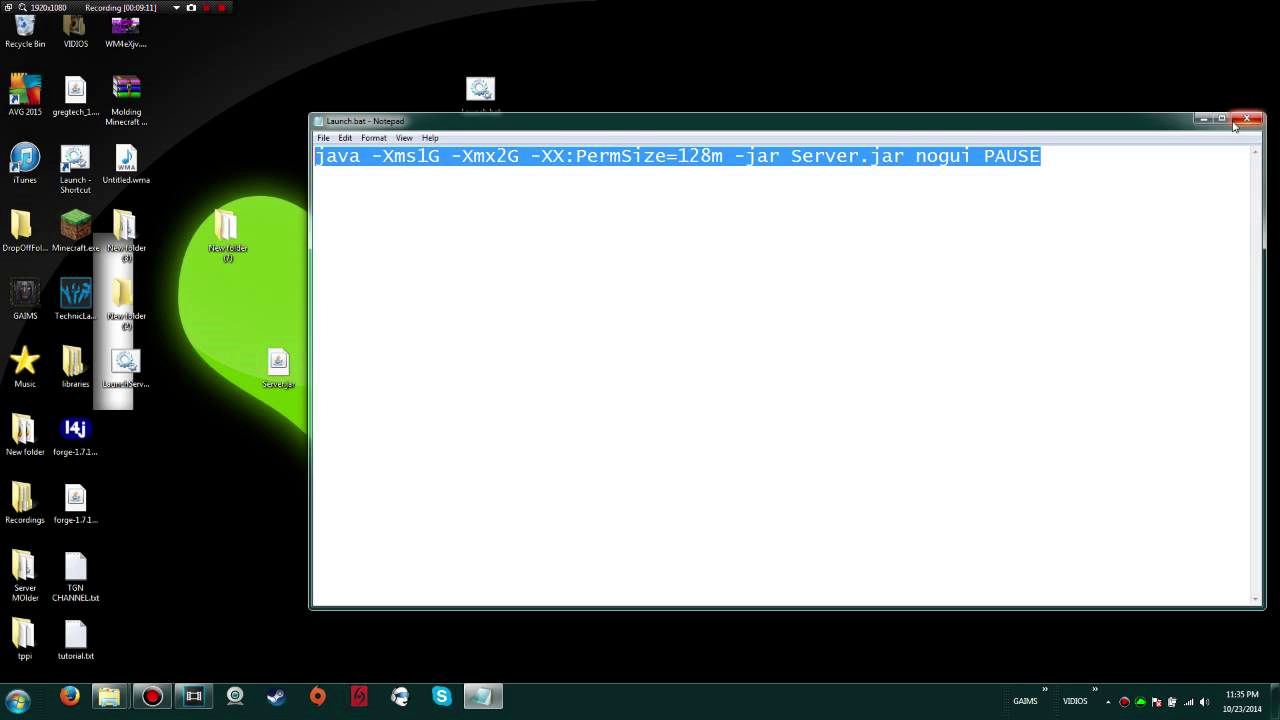
click(1242, 120)
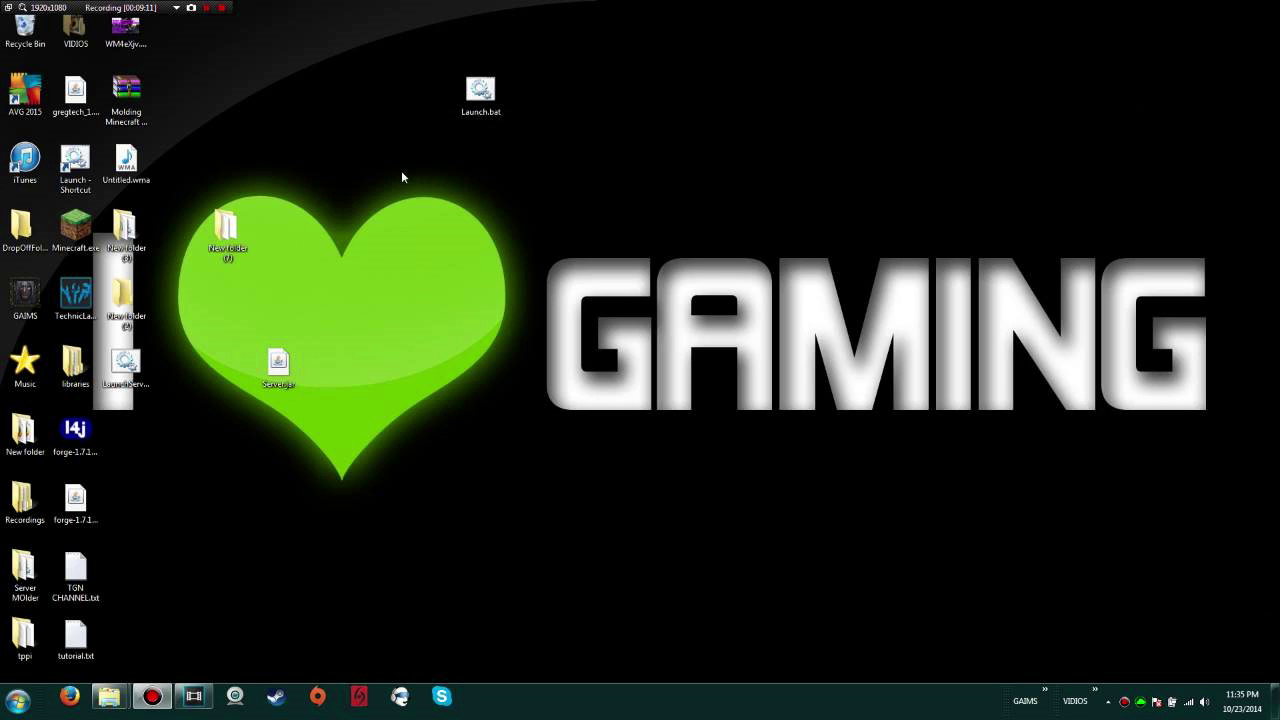
double_click(228, 245)
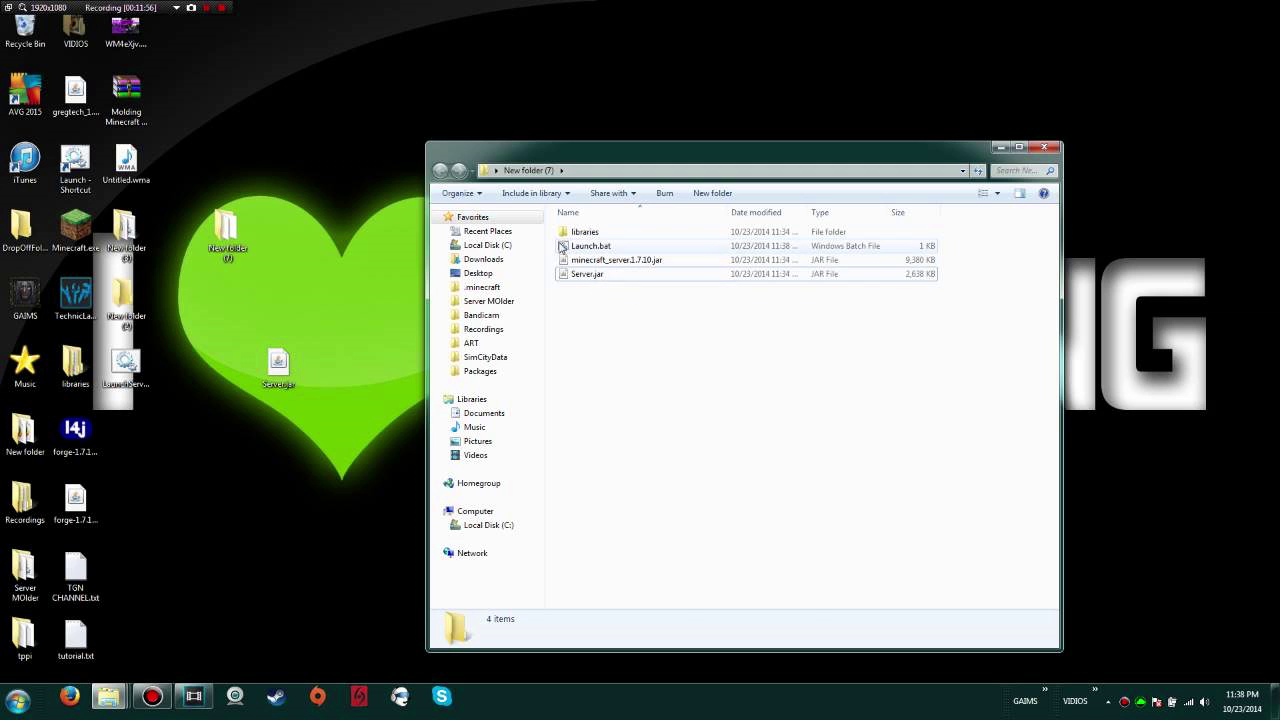
double_click(591, 246)
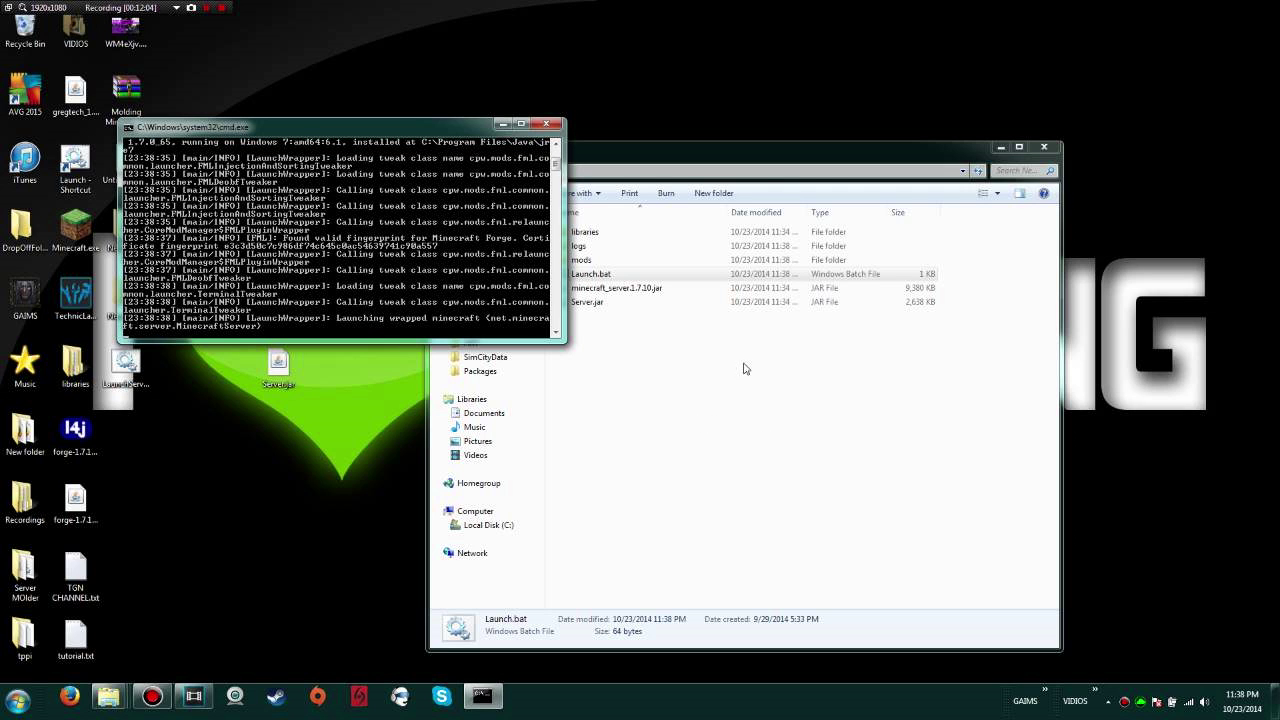
Step: Accept the EULA by setting eula=true in eula.txt, then save and close the file
double_click(590, 290)
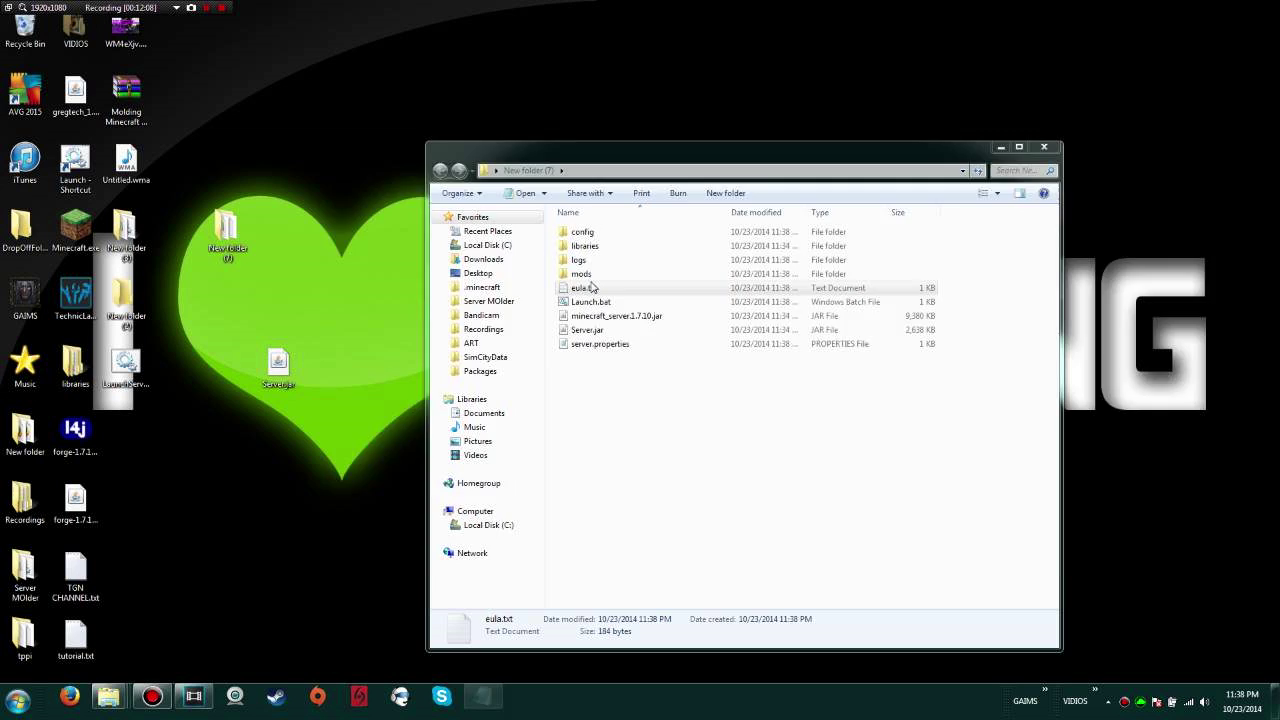
drag(428, 214, 371, 214)
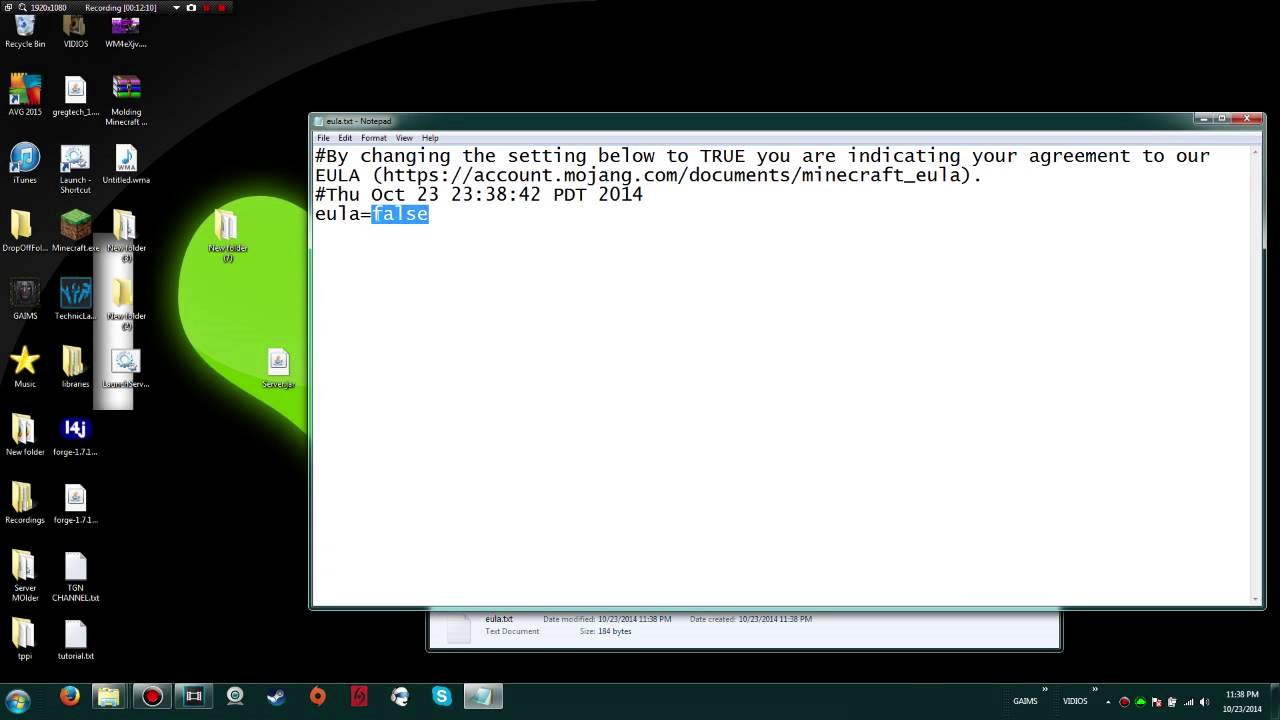
text(true)
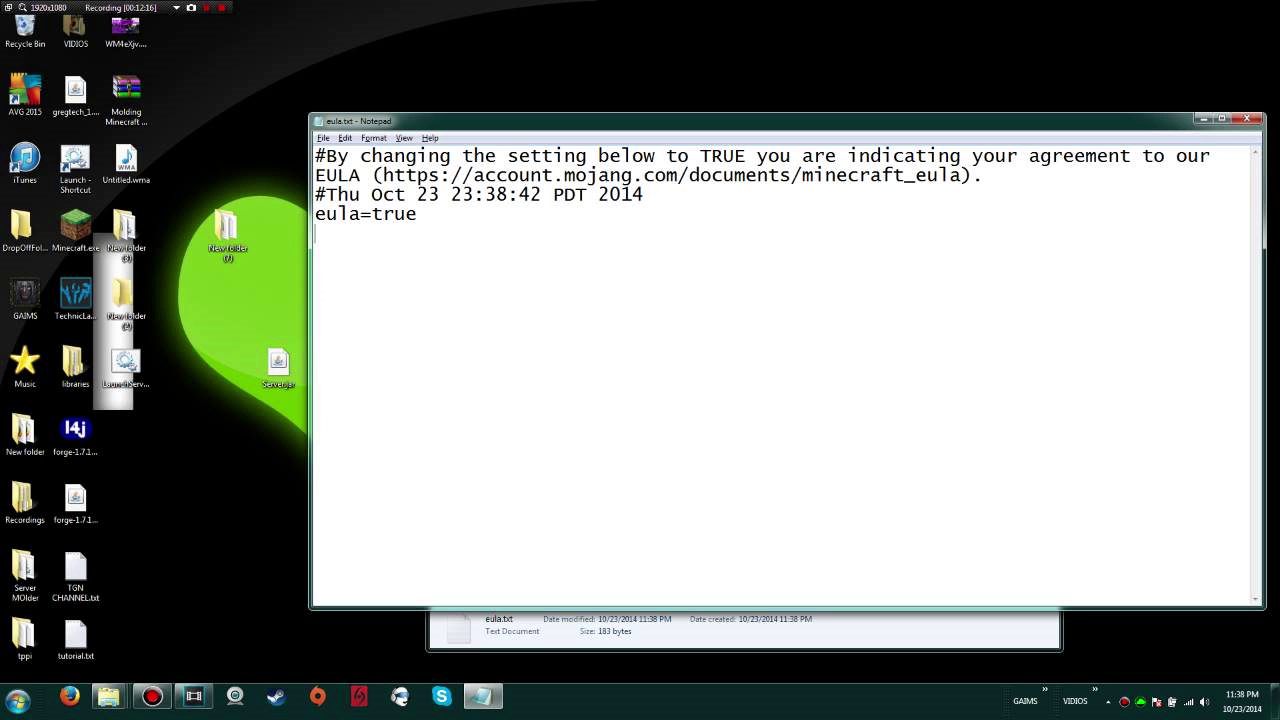
key(ctrl+s)
key(alt+F4)
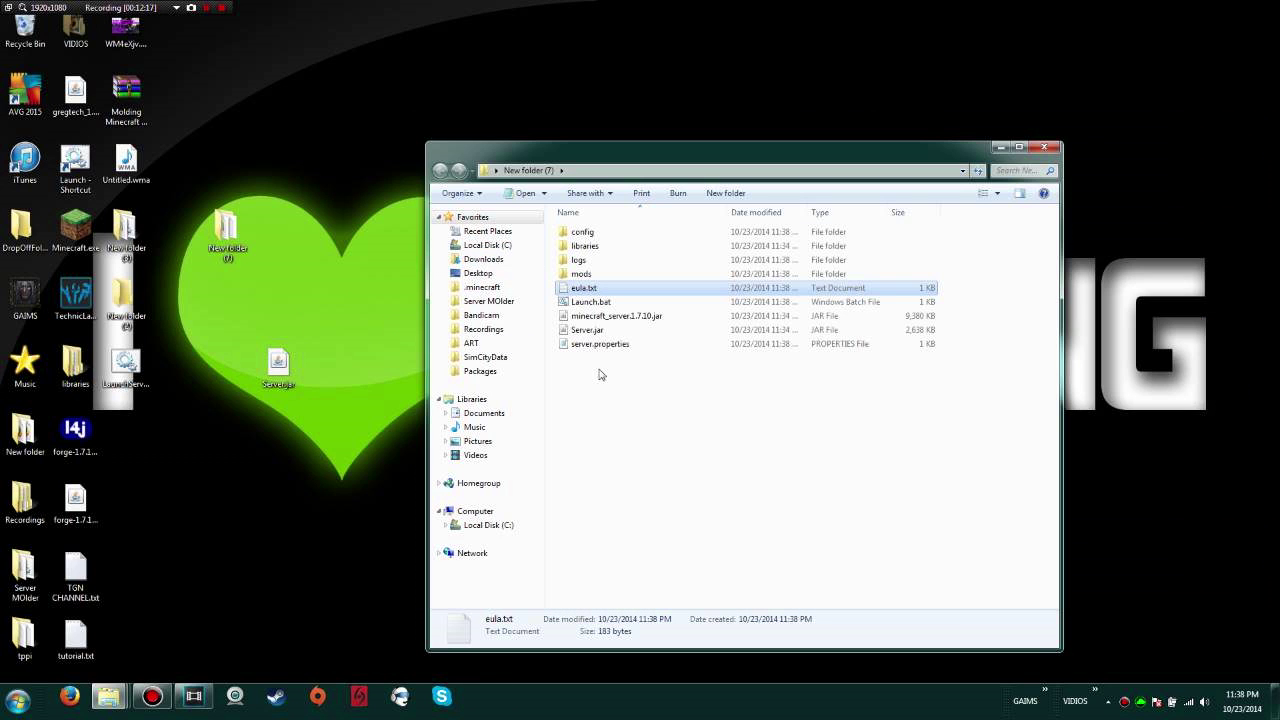
Step: Run Launch.bat again to start the server, and look inside its mods folder
double_click(590, 301)
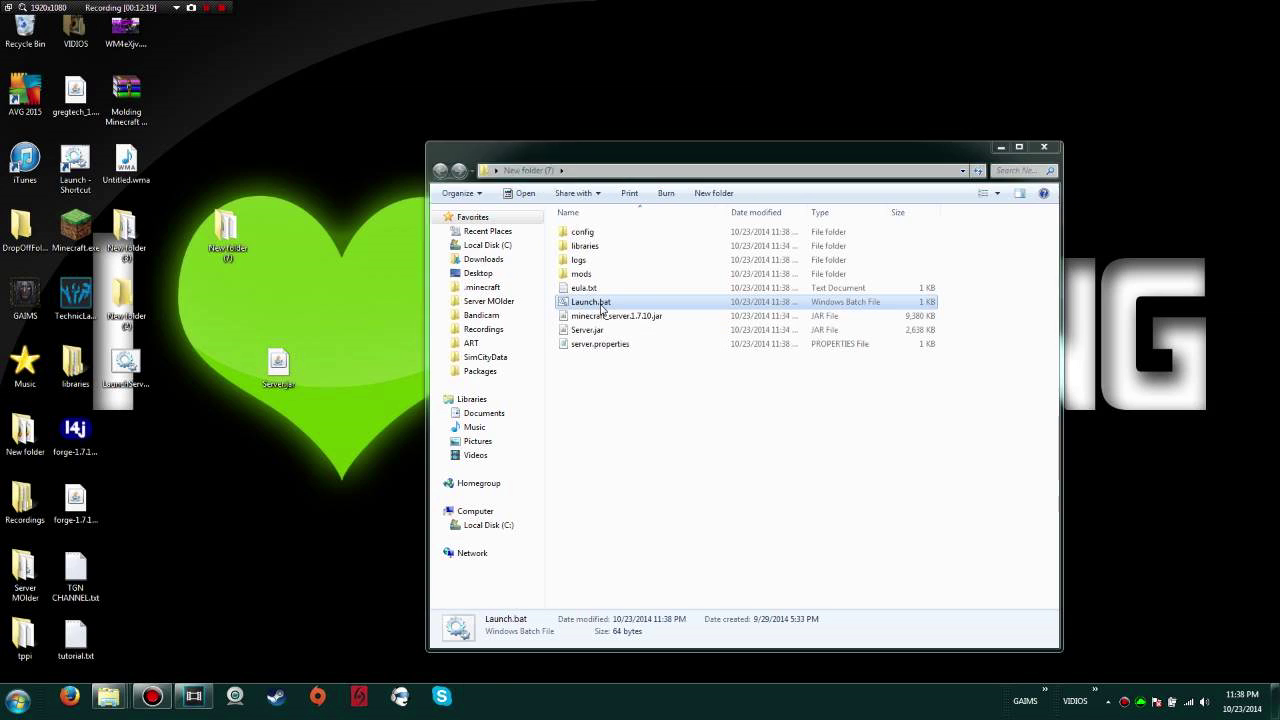
click(737, 434)
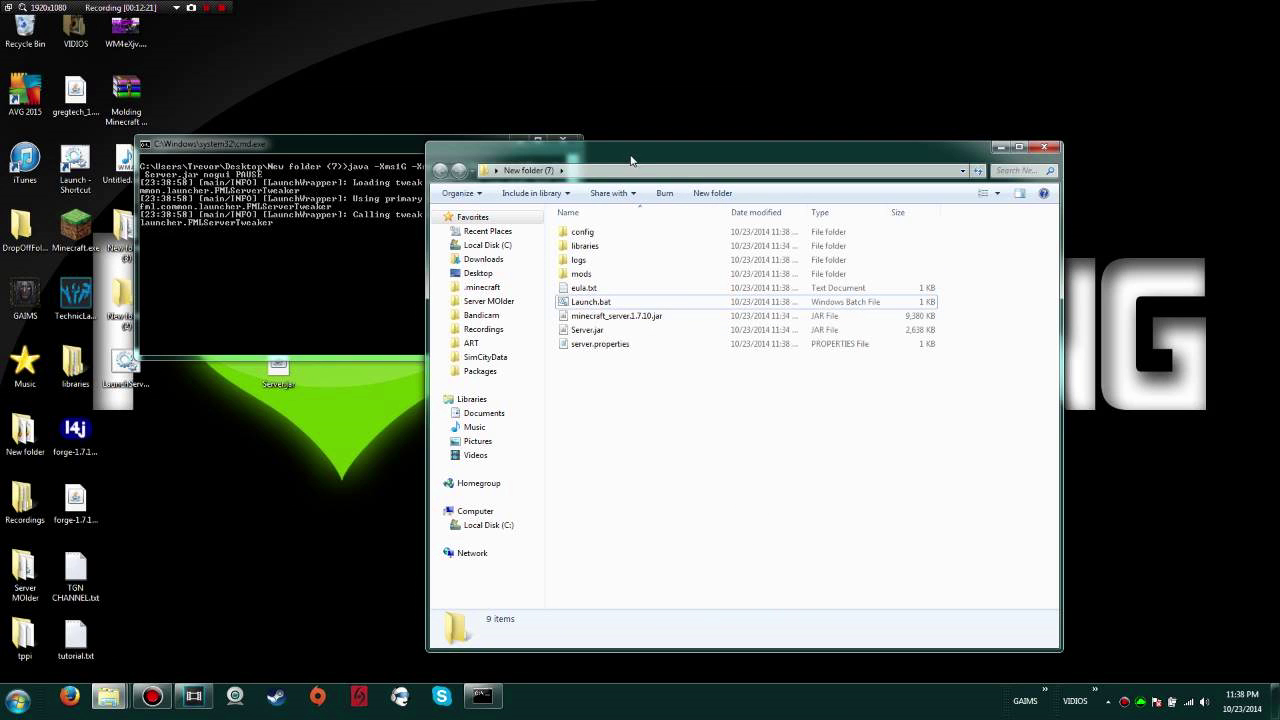
click(580, 276)
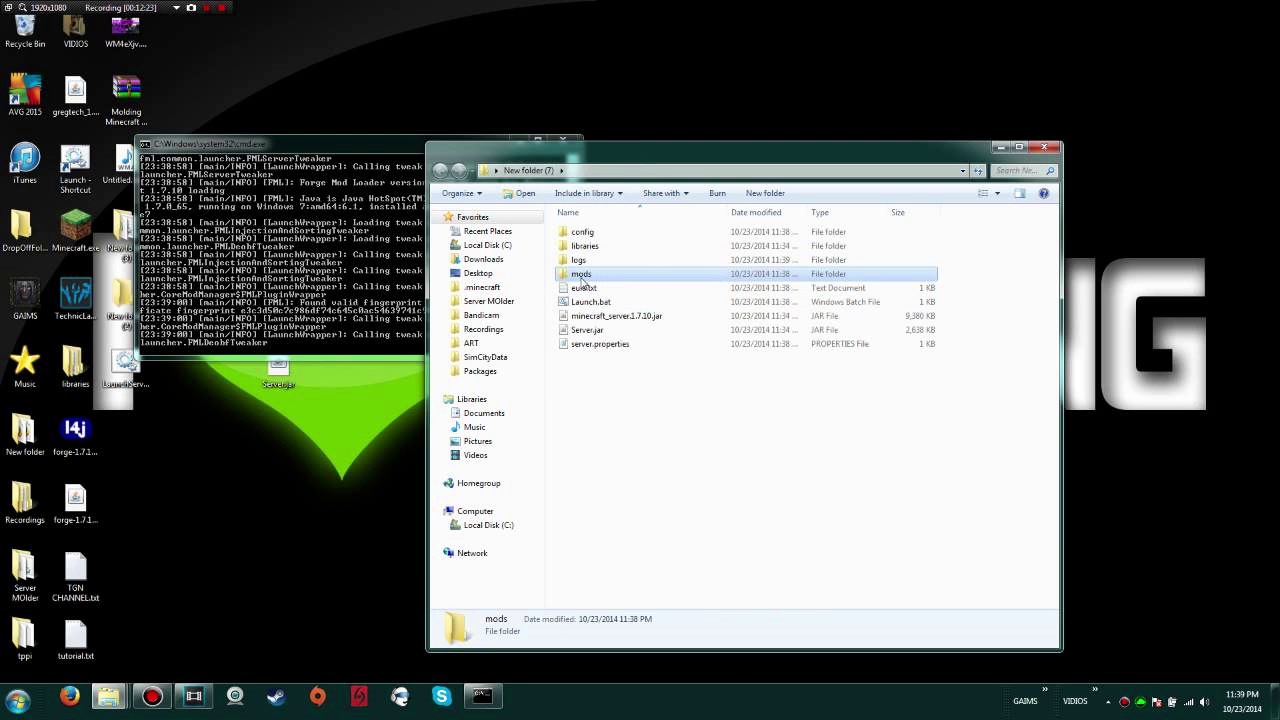
double_click(580, 276)
click(443, 169)
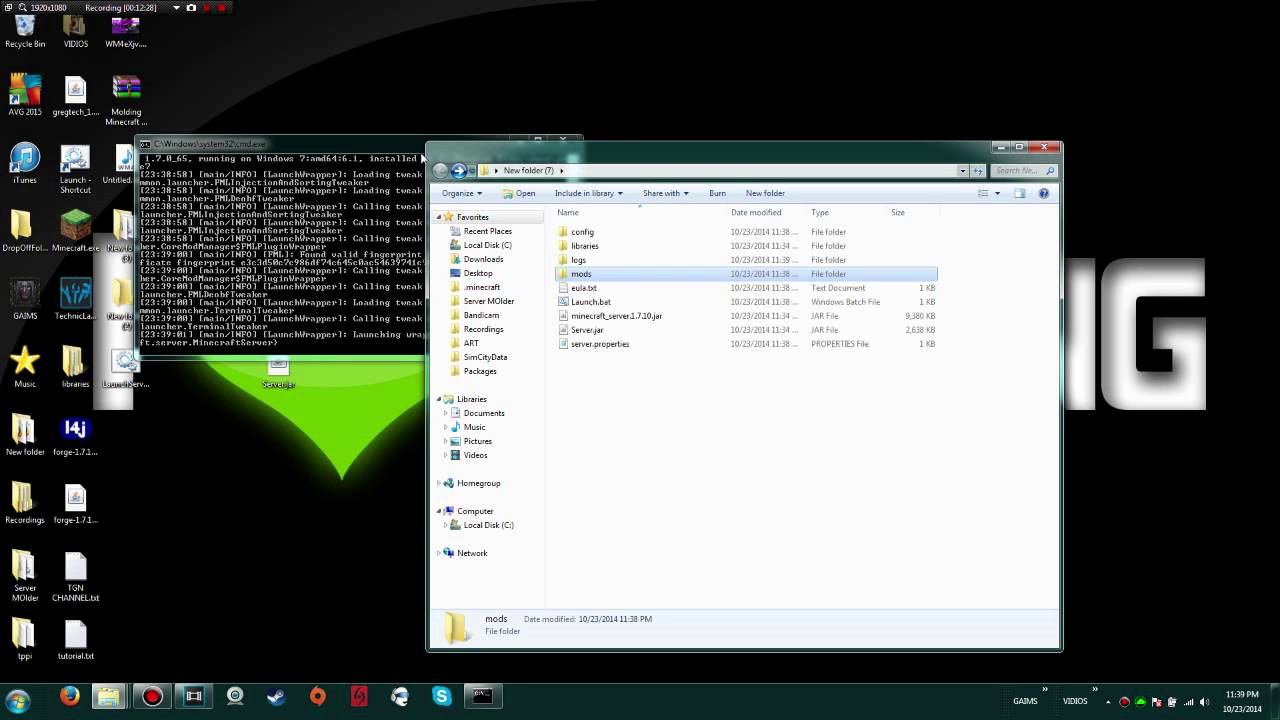
Step: Move the server console aside, and view the .minecraft mods folder with all its mod files selected
click(334, 147)
drag(334, 147, 236, 191)
click(551, 394)
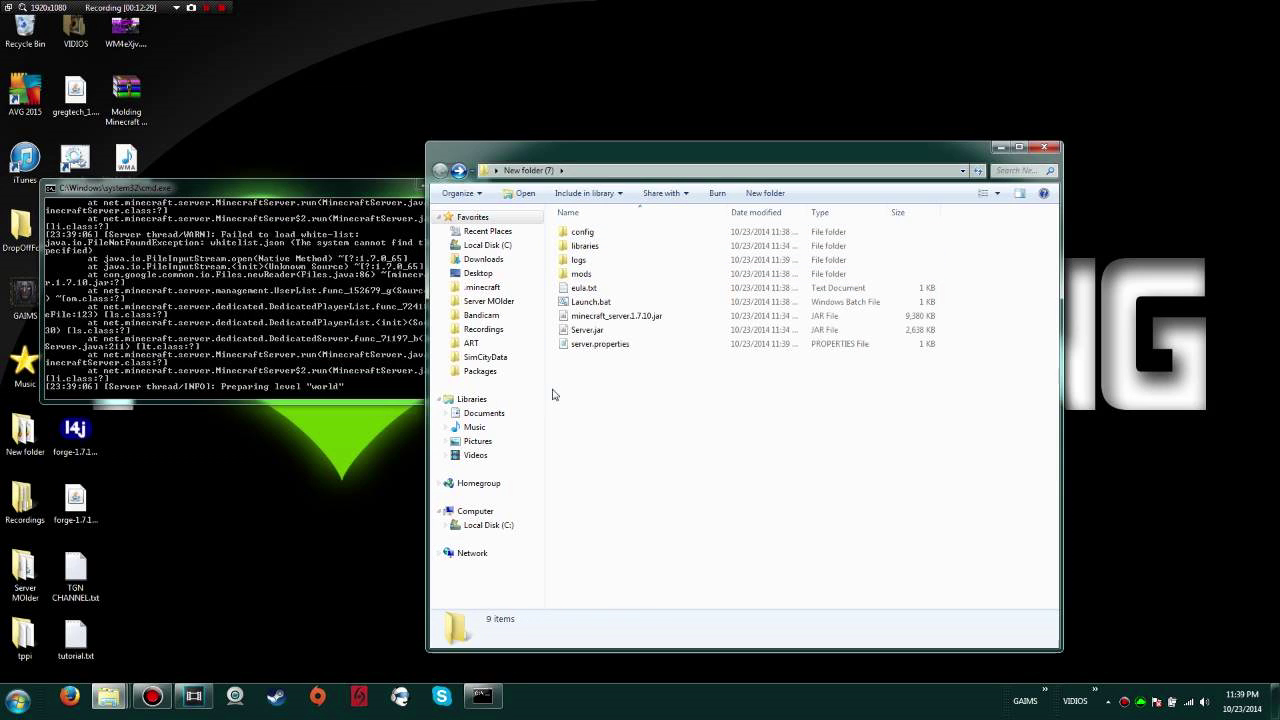
click(488, 288)
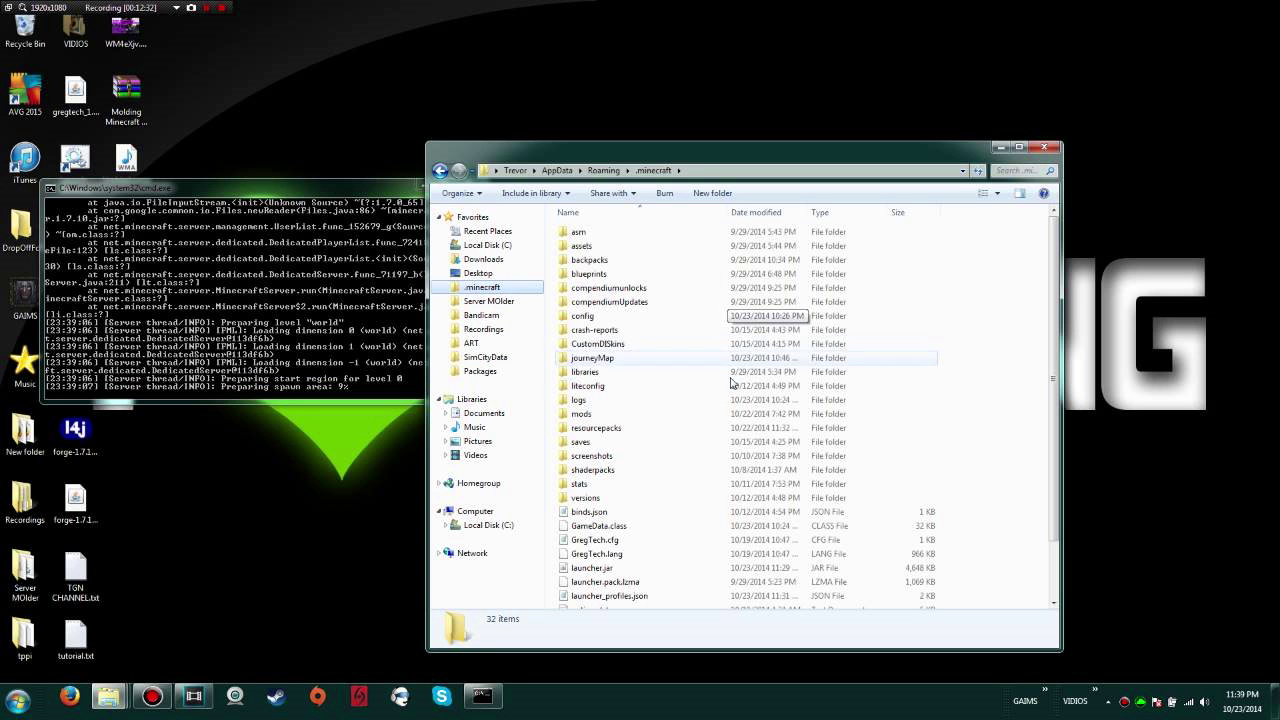
key(ctrl+a)
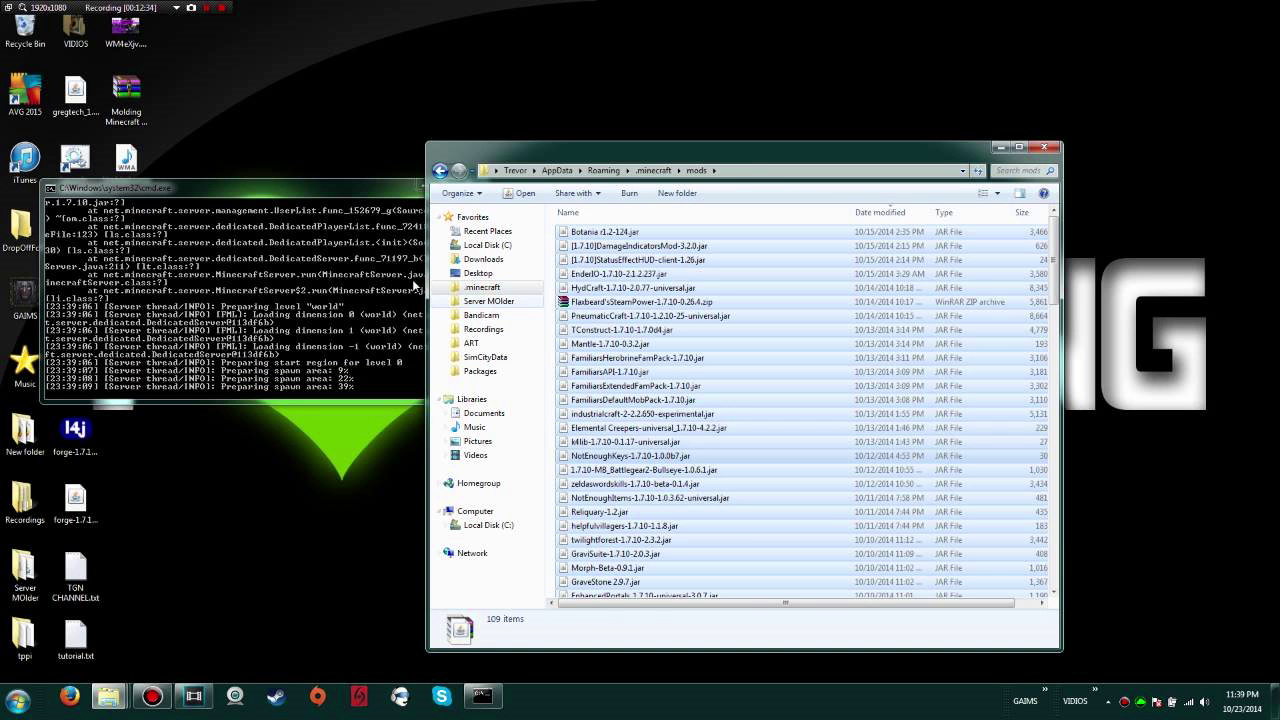
click(440, 170)
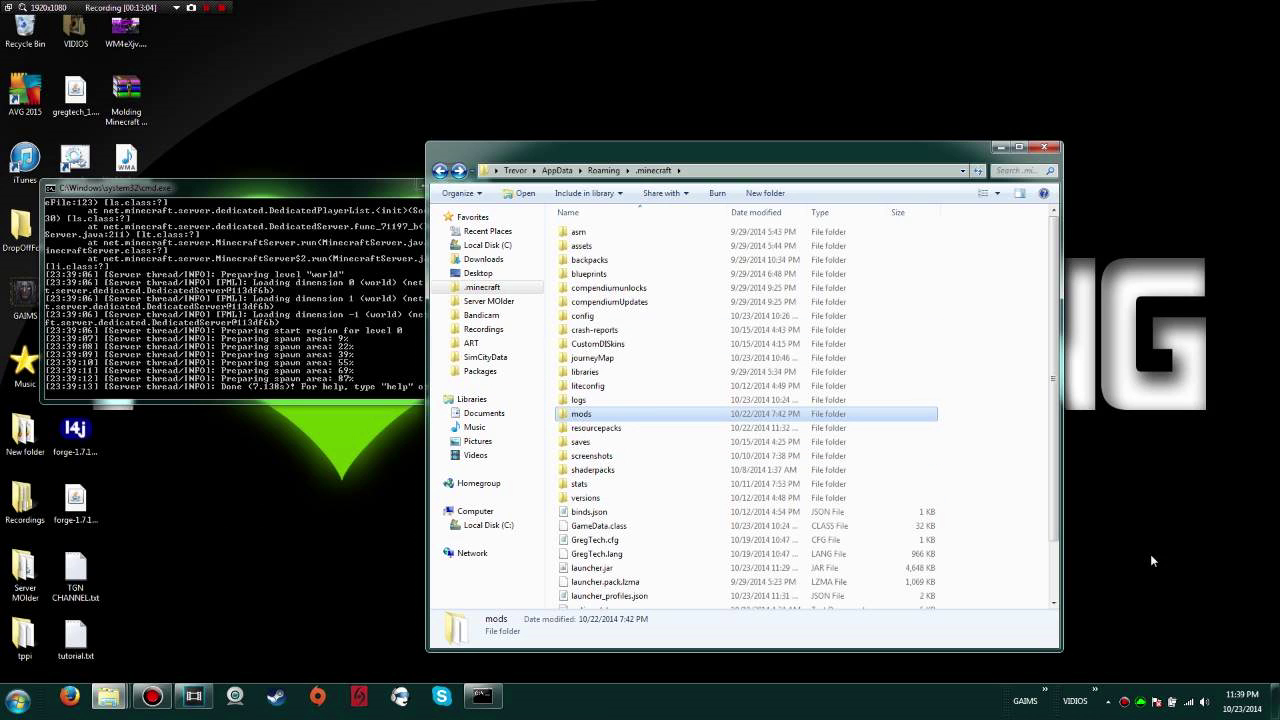
Step: Try to start LogMeIn Hamachi, and dismiss its message
key(super)
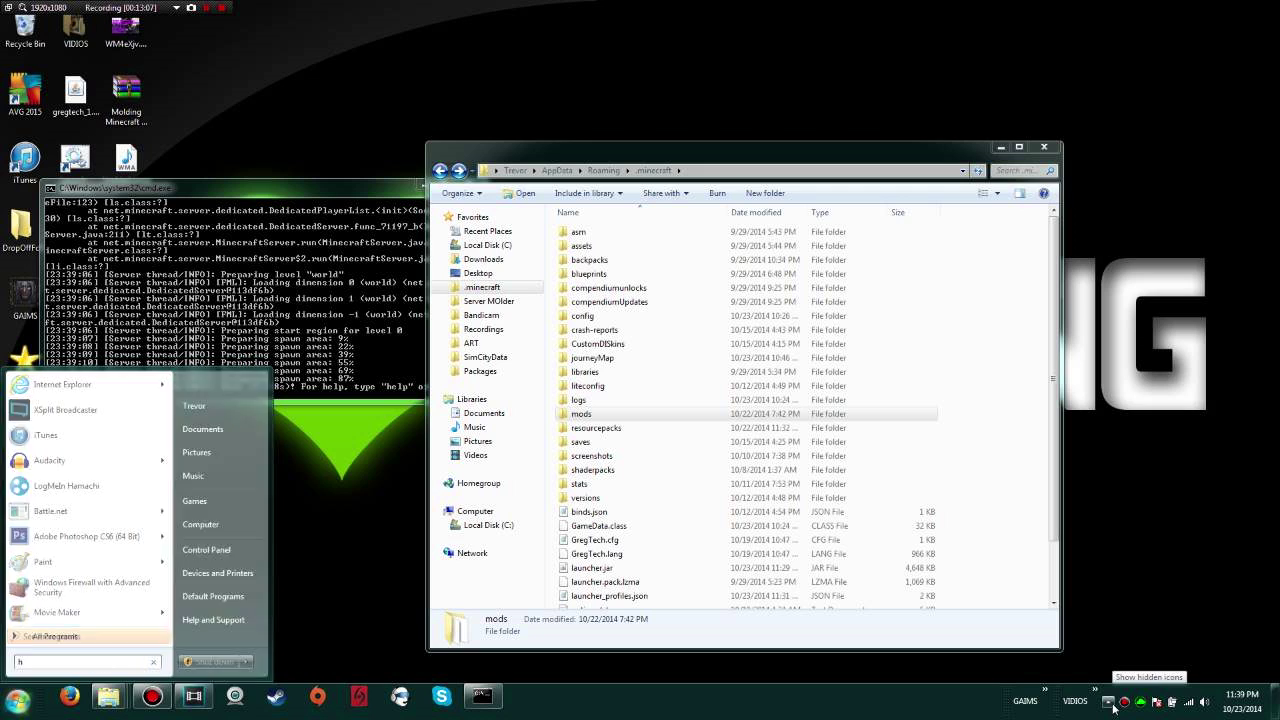
text(hamachi)
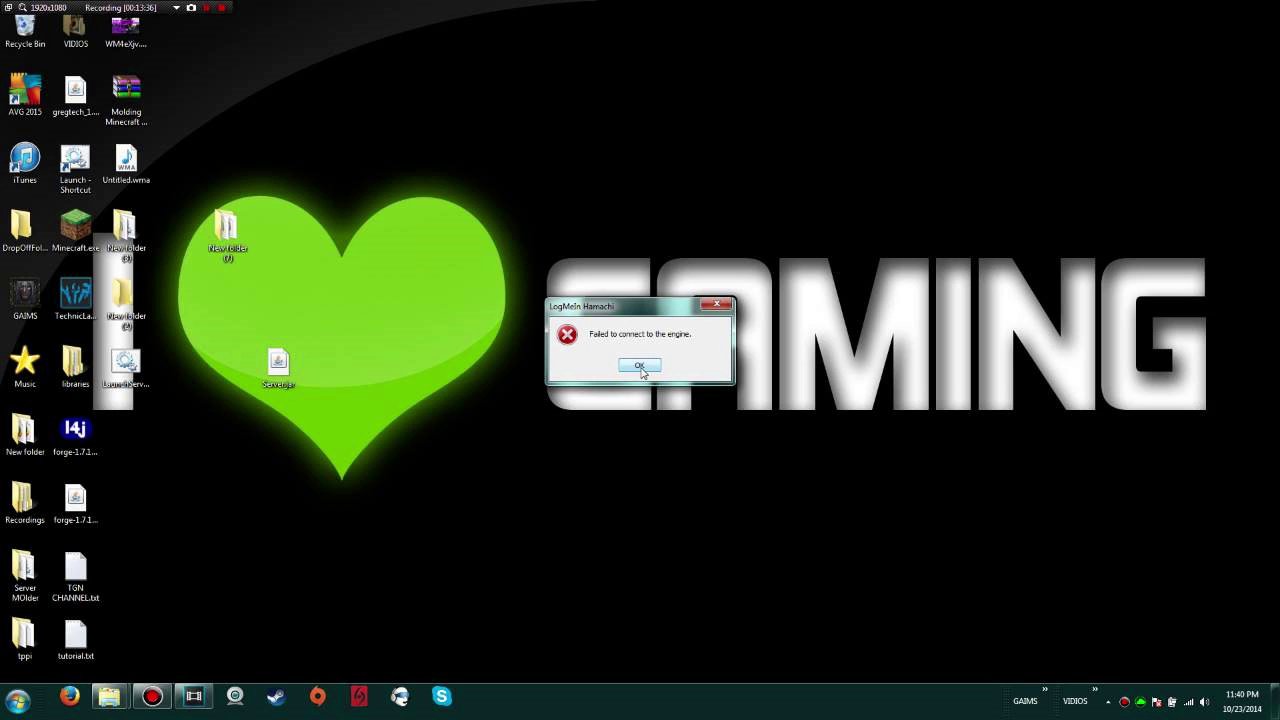
click(640, 366)
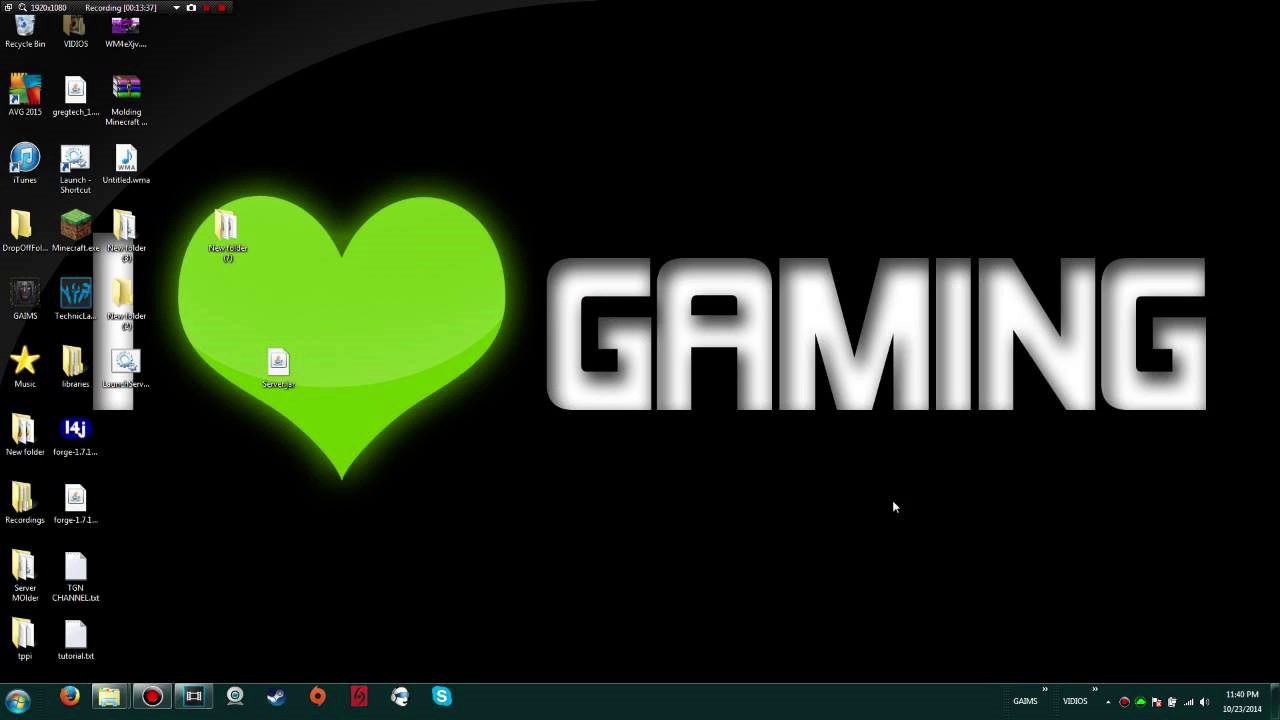
Step: Open the server.properties file in the Server MOlder desktop folder for editing
right_click(818, 396)
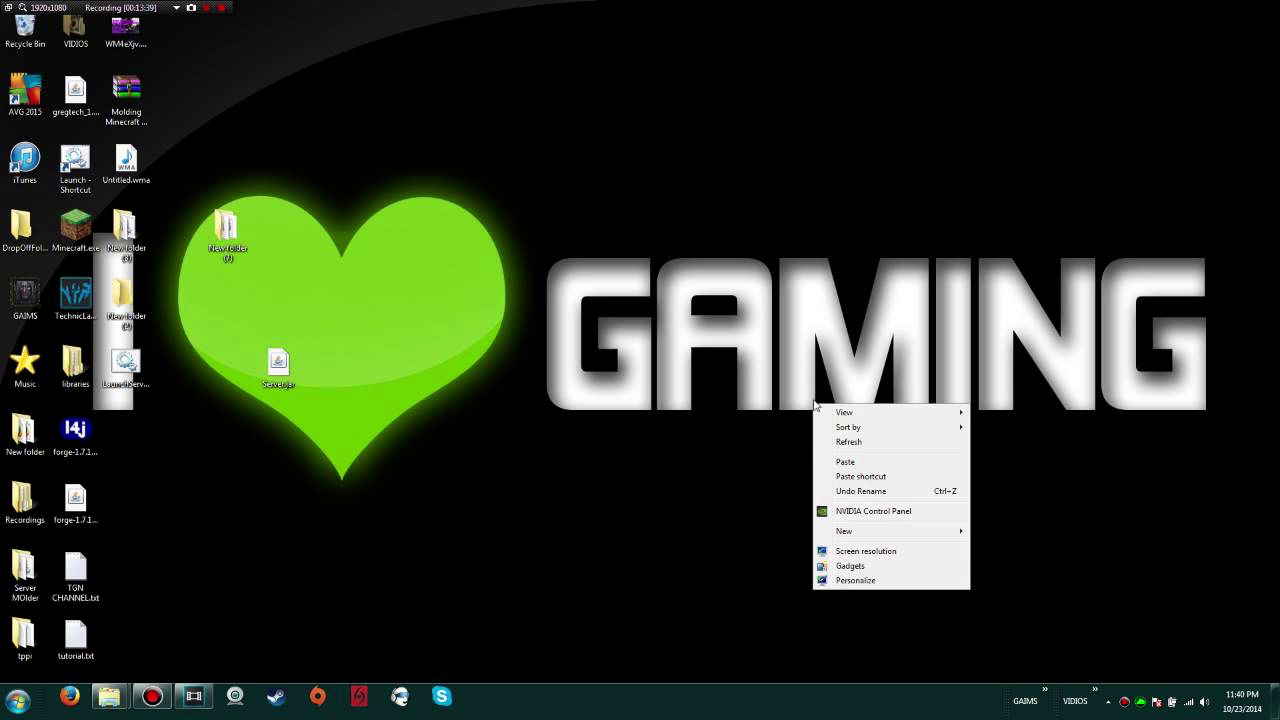
click(467, 537)
key(s)
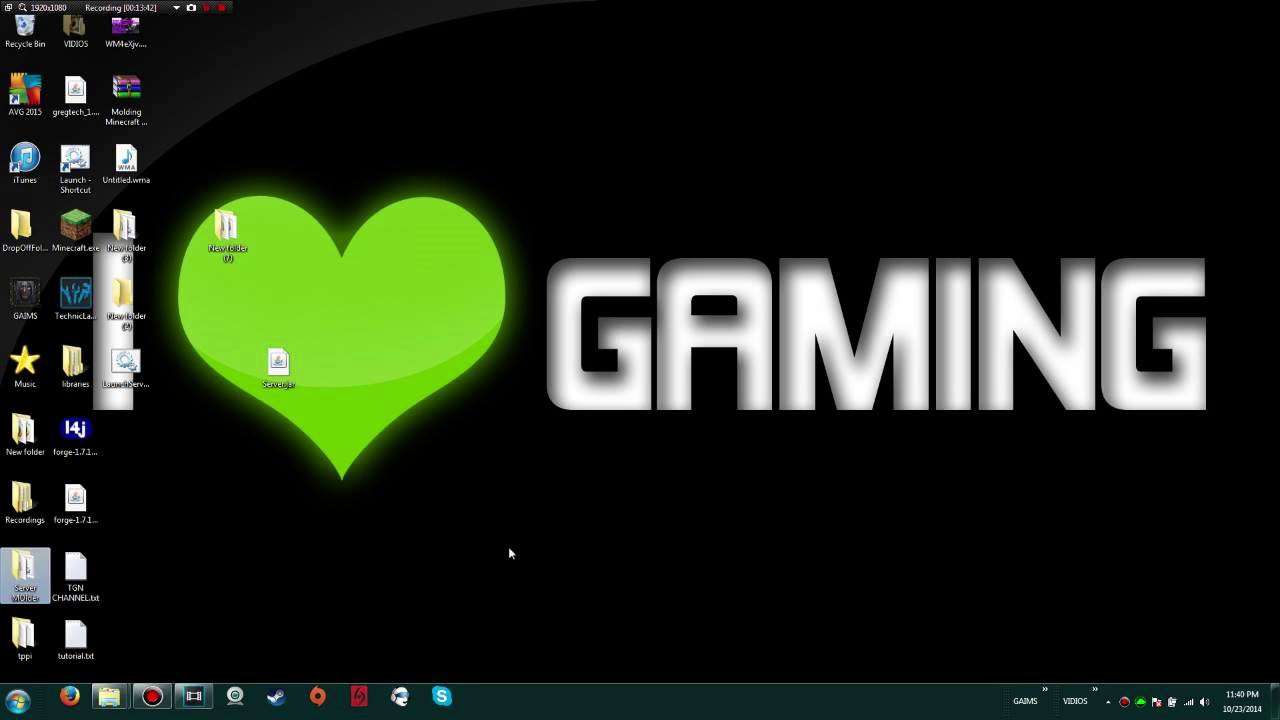
key(Return)
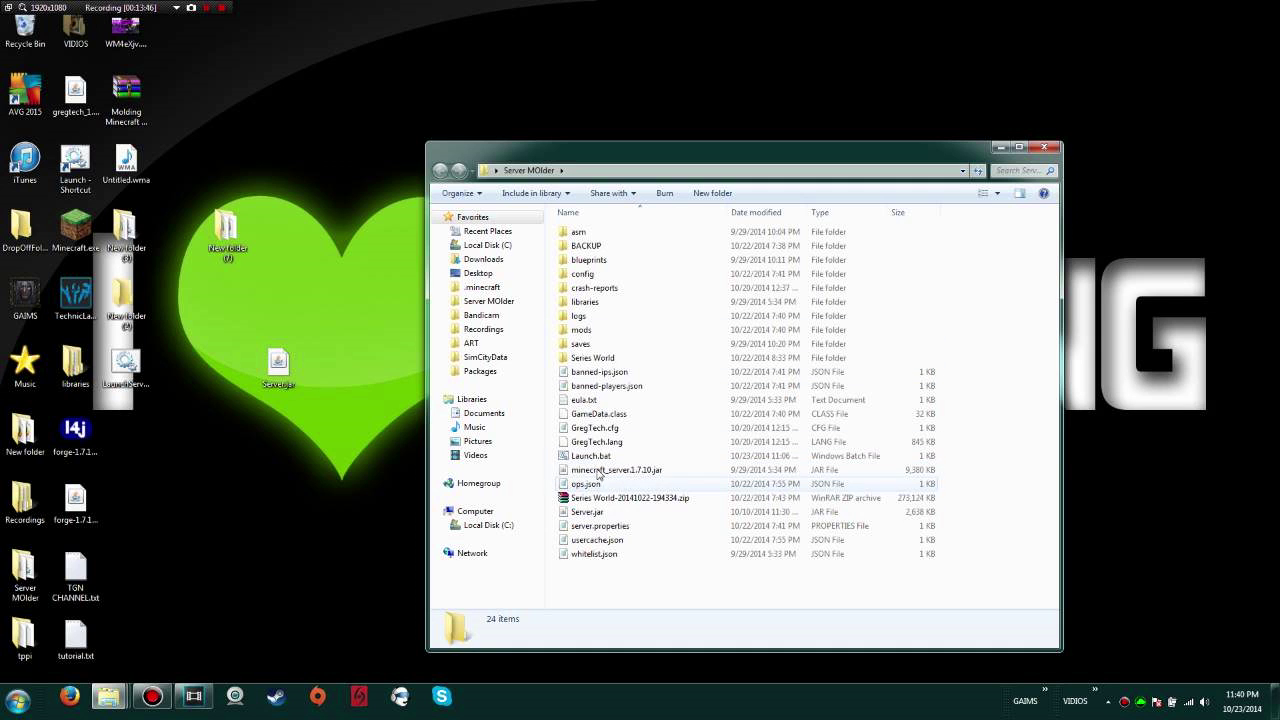
click(599, 527)
double_click(599, 527)
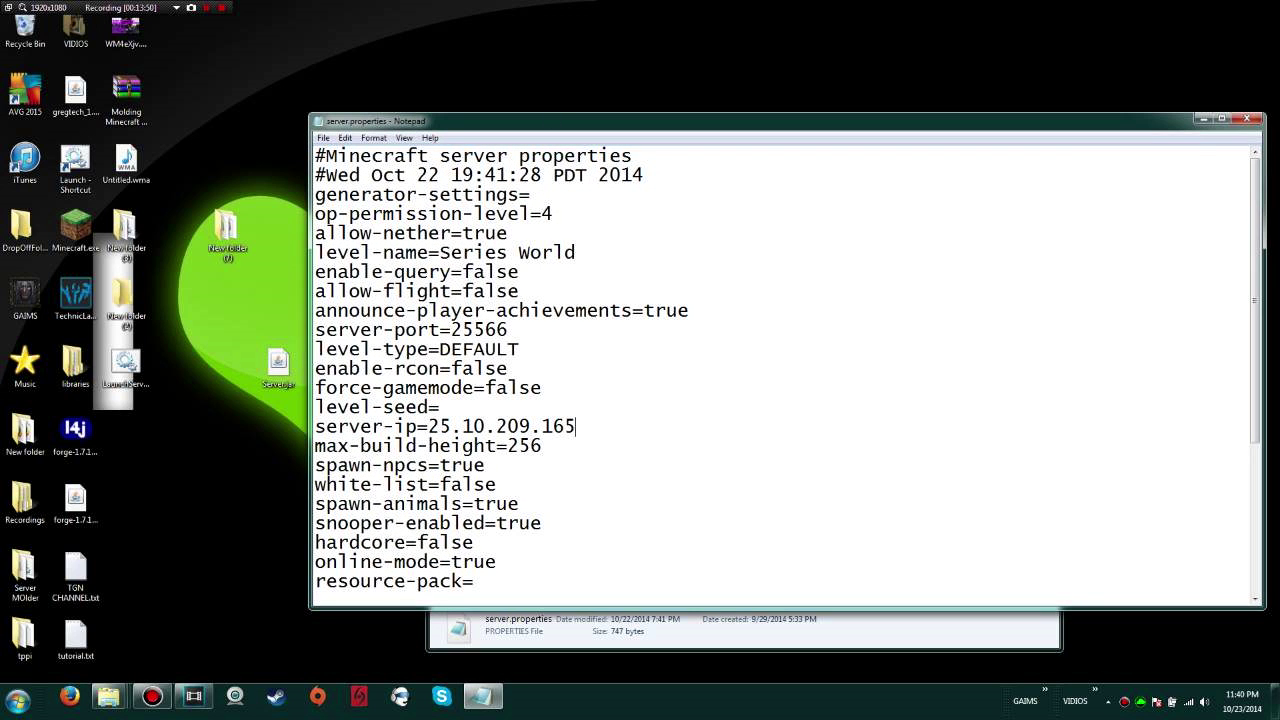
Step: Highlight the server-ip value in server.properties, and clear the server-port value, saving and closing the file
scroll(780, 370, down, 4)
scroll(780, 370, up, 4)
drag(576, 426, 428, 426)
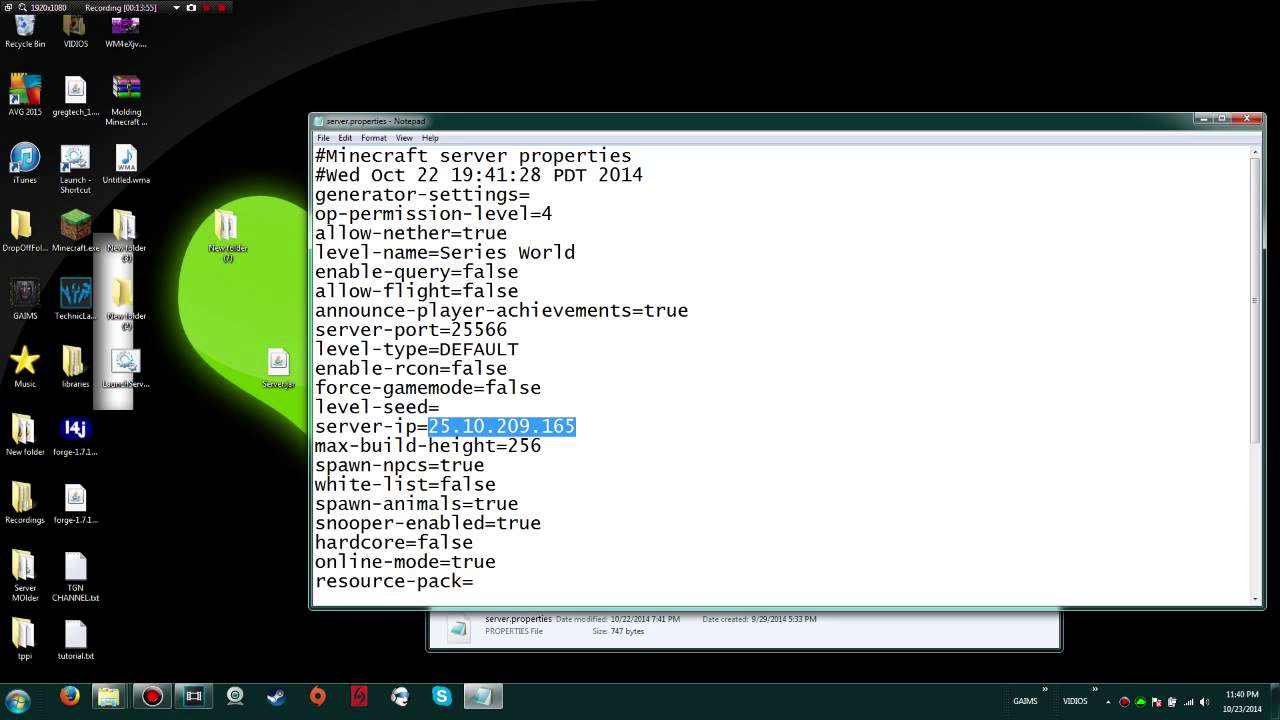
key(alt+F4)
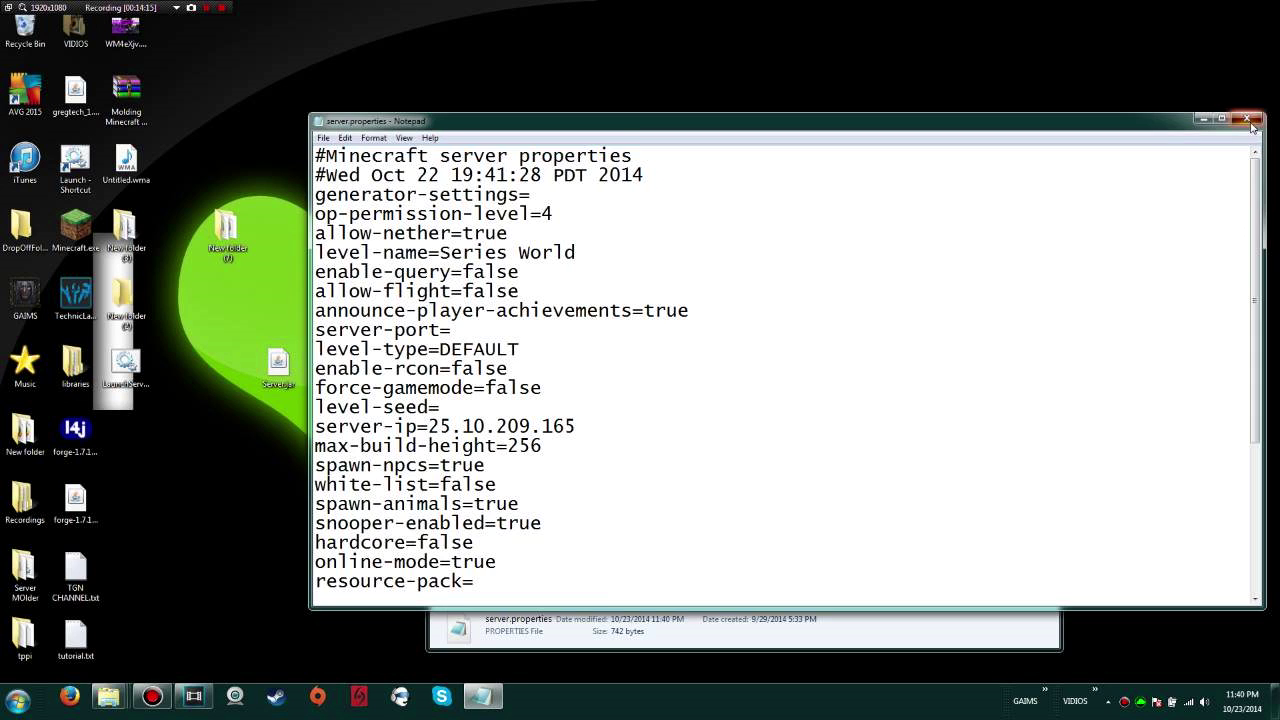
Step: Close the server.properties file, and open Windows Firewall with Advanced Security in a maximized window
key(alt+F4)
key(super)
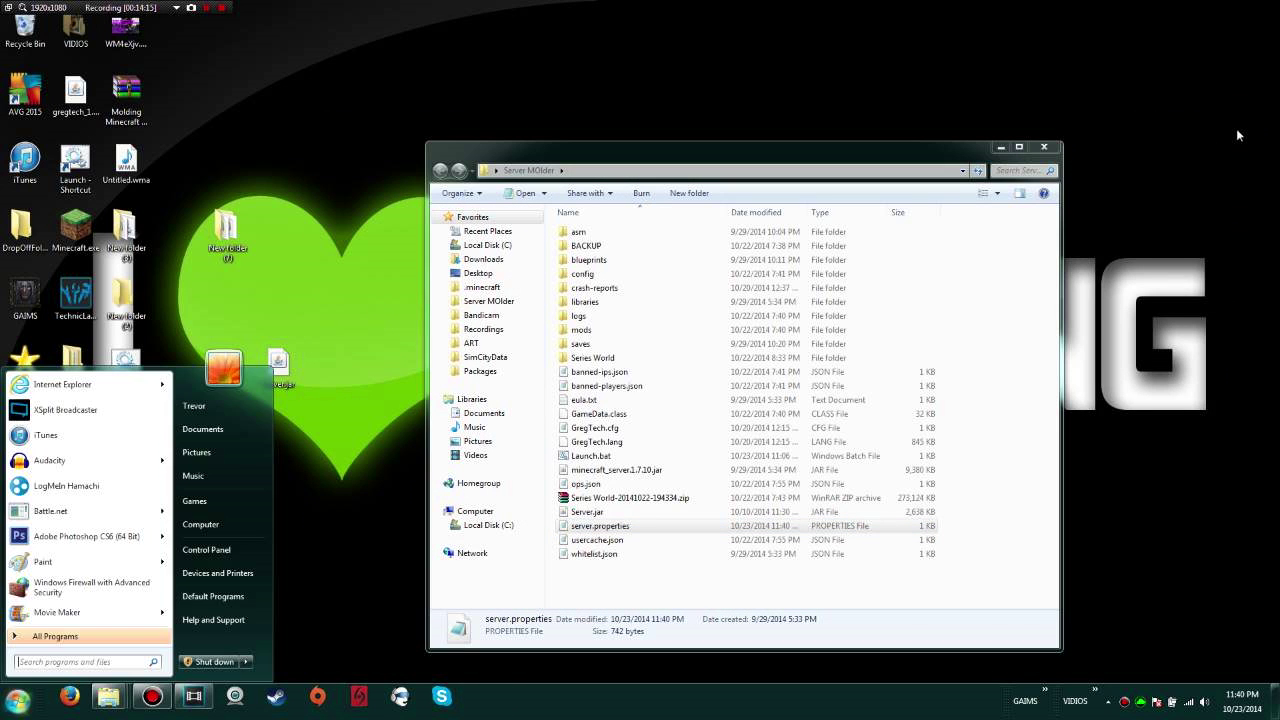
text(firewall)
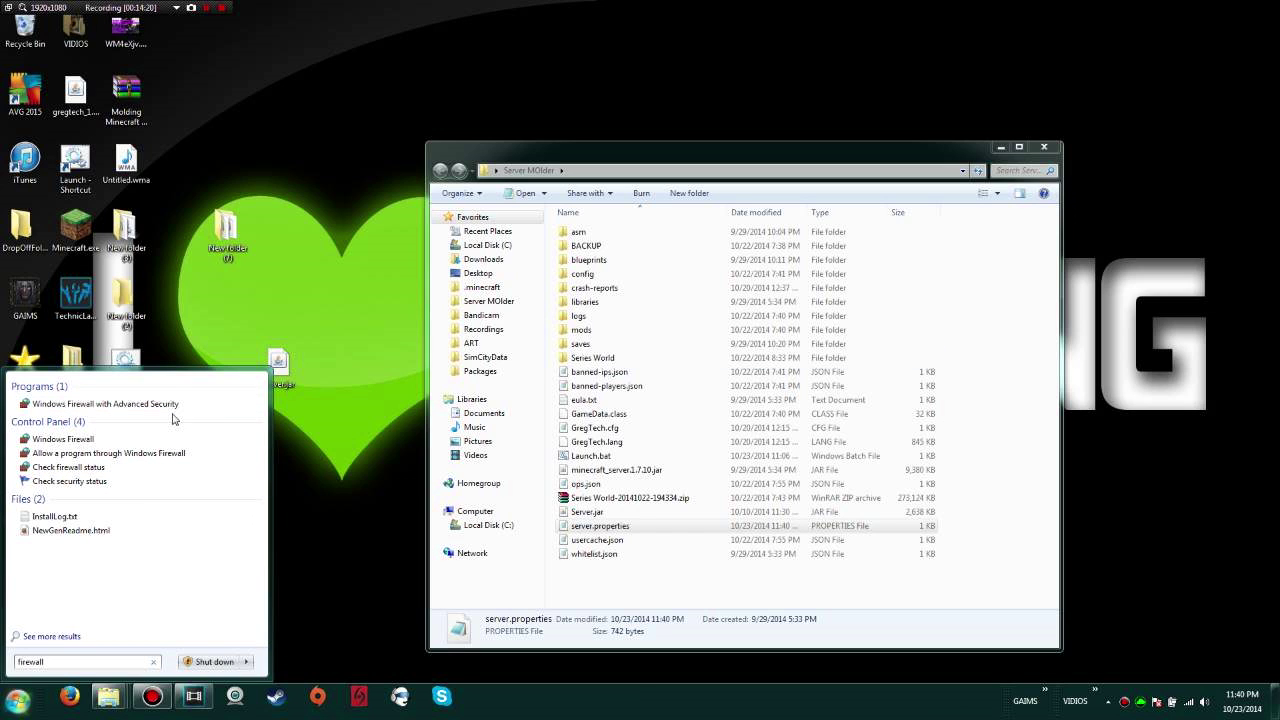
click(110, 404)
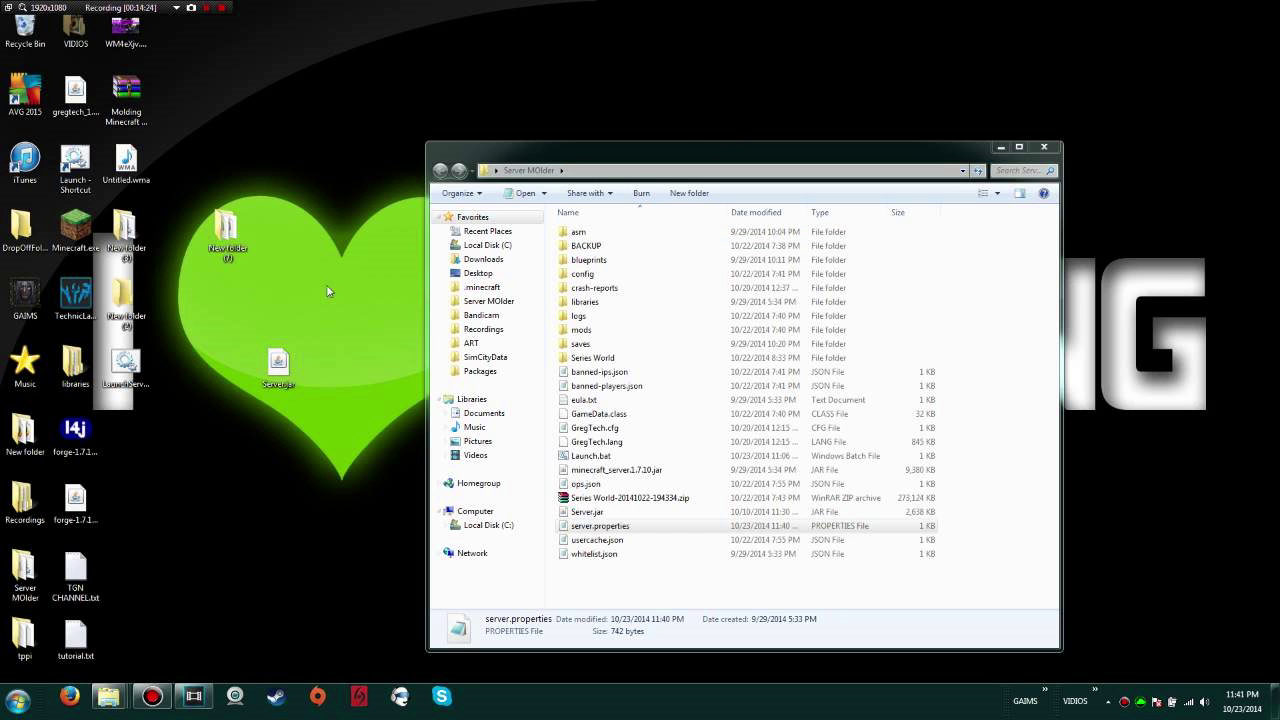
key(super)
text(firewal)
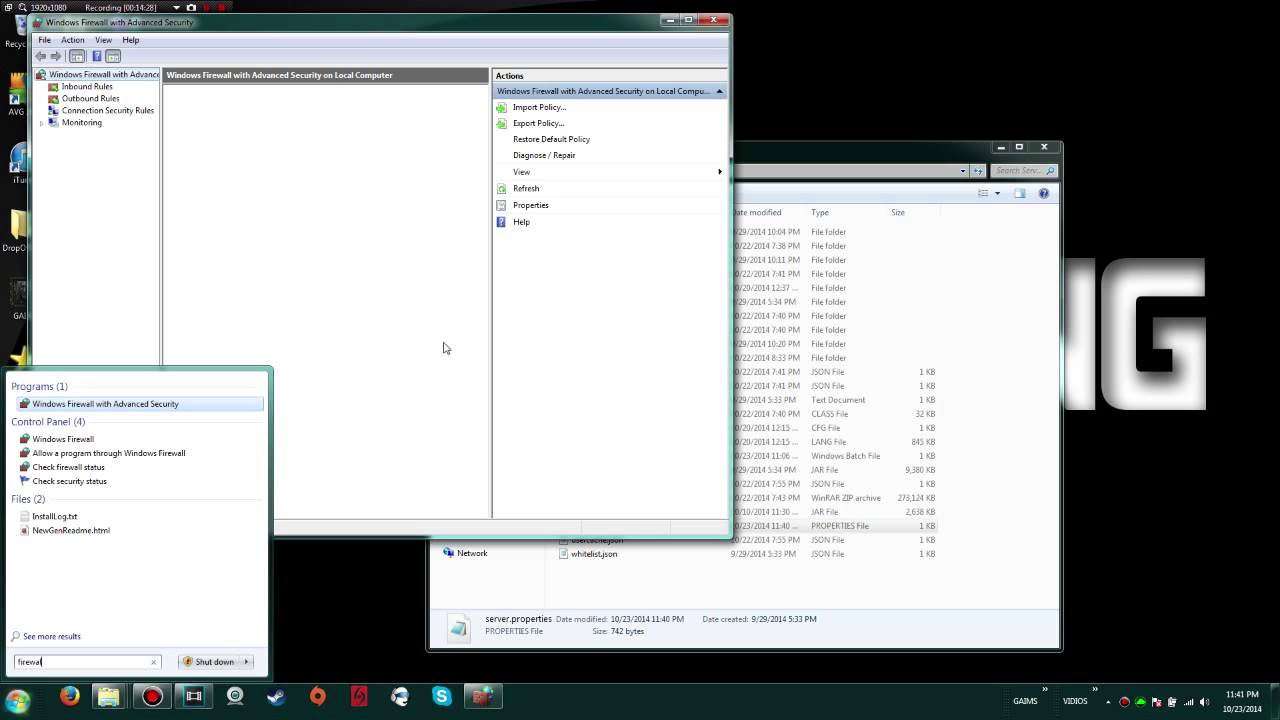
click(362, 29)
double_click(362, 29)
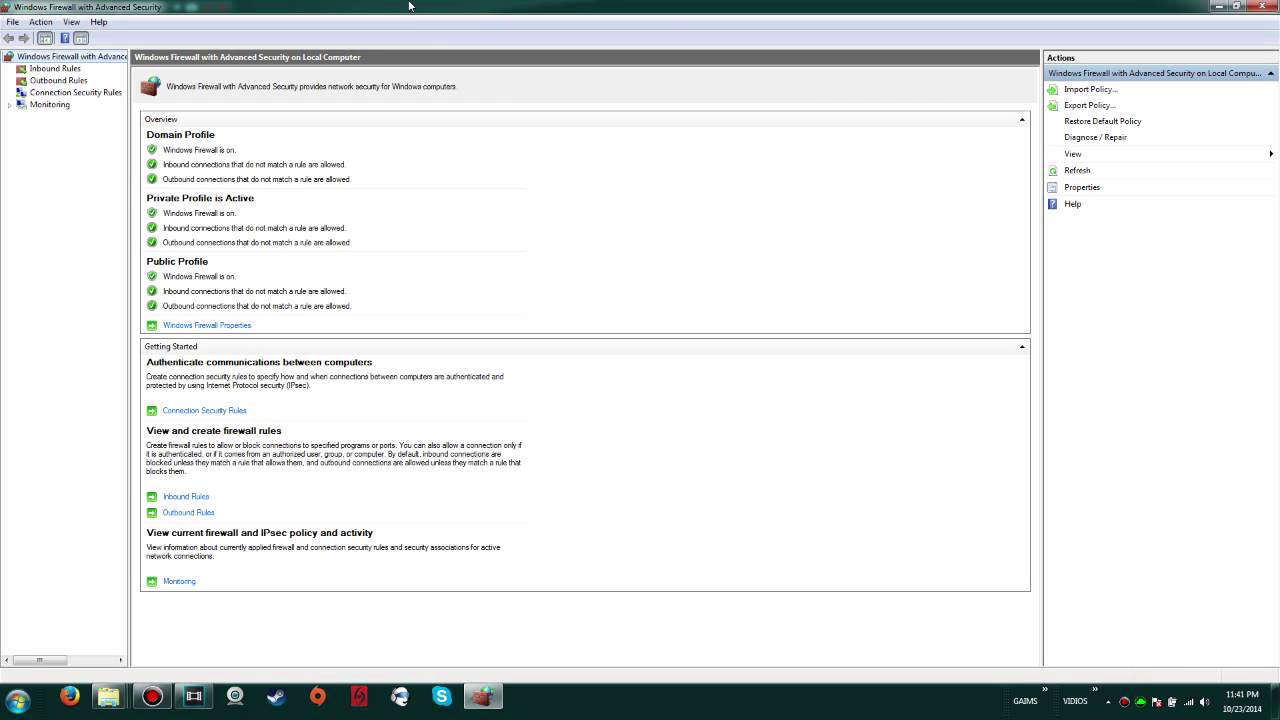
key(super)
click(4, 341)
key(super)
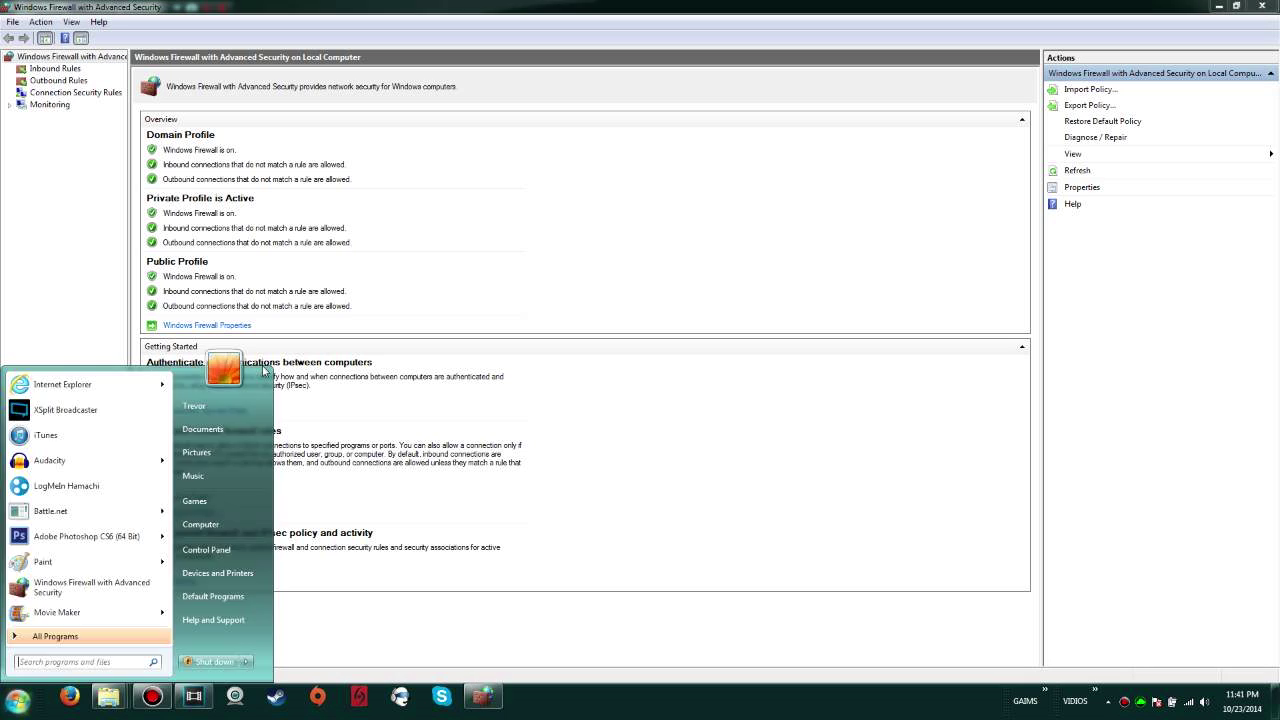
text(firewall)
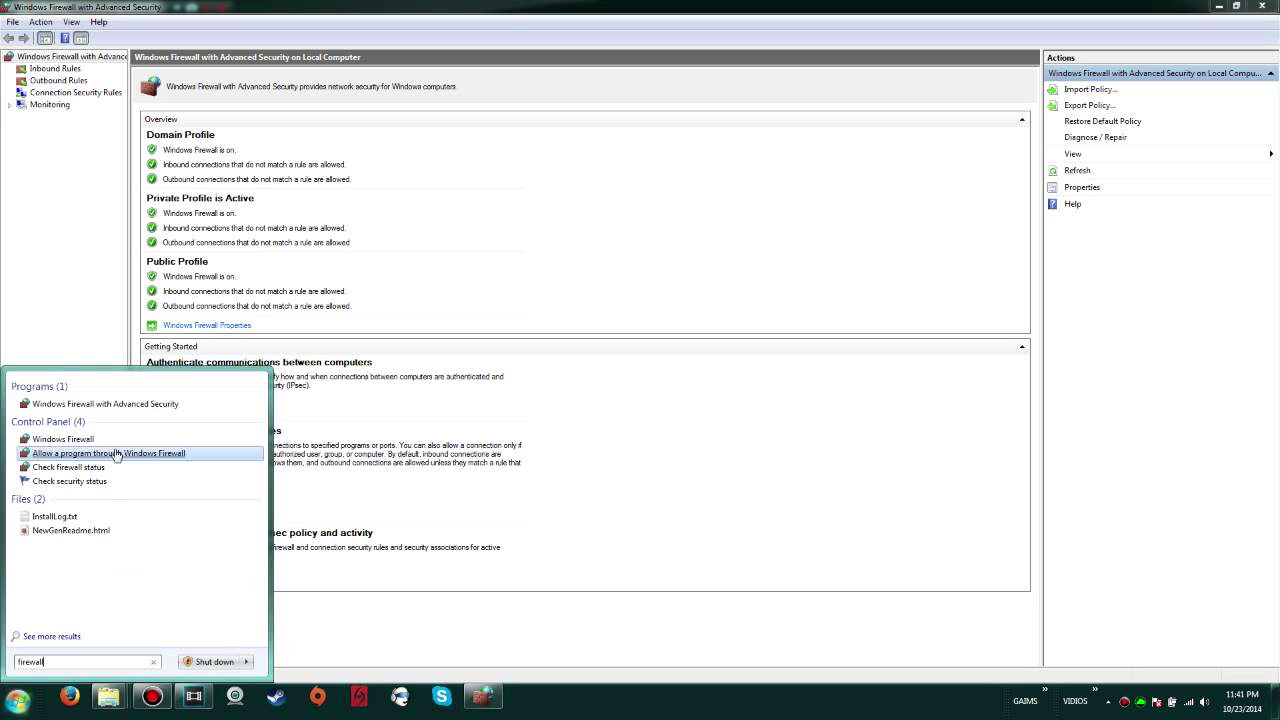
click(222, 327)
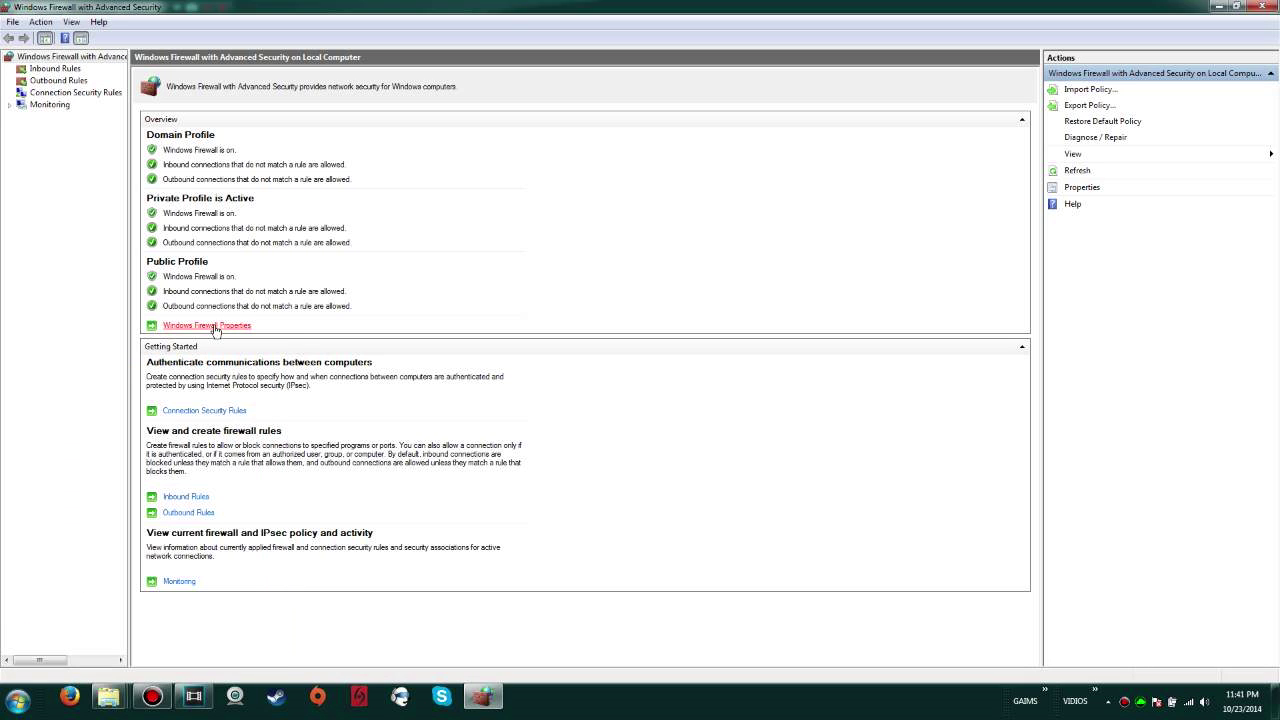
Step: Open the Windows Firewall properties, and review the Domain, Private and Public profile settings including the firewall state options
click(222, 326)
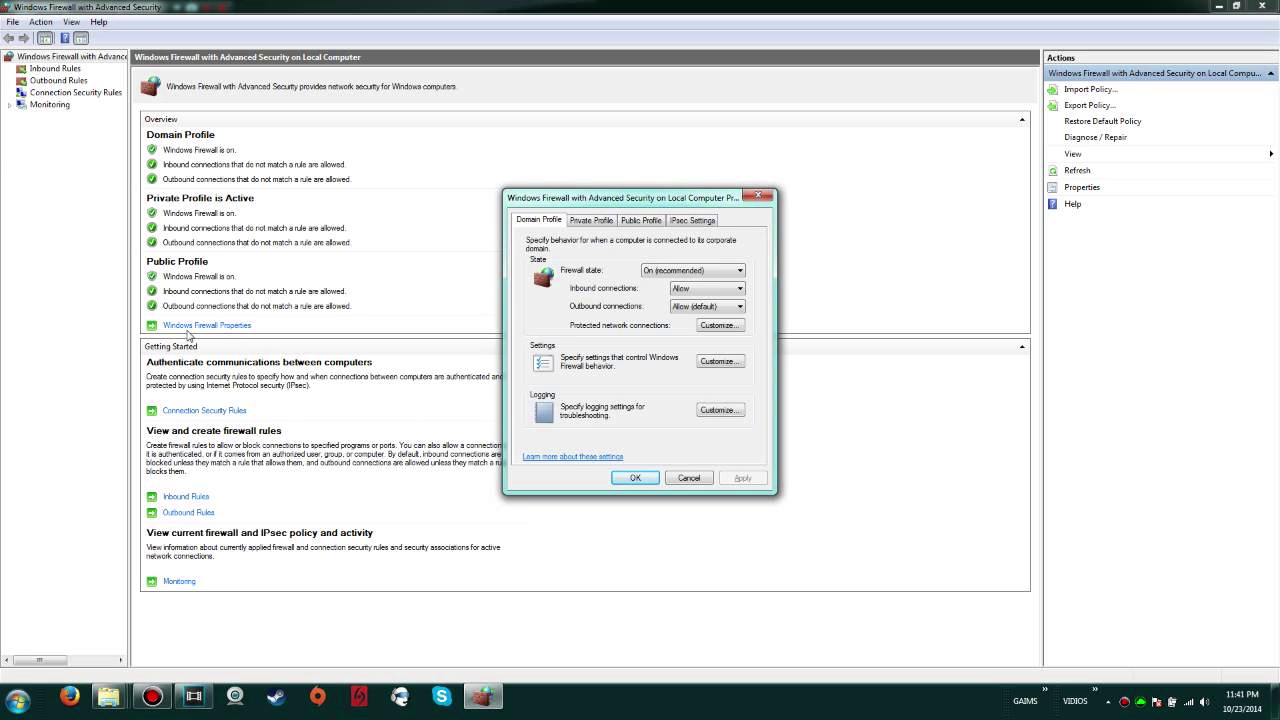
click(592, 221)
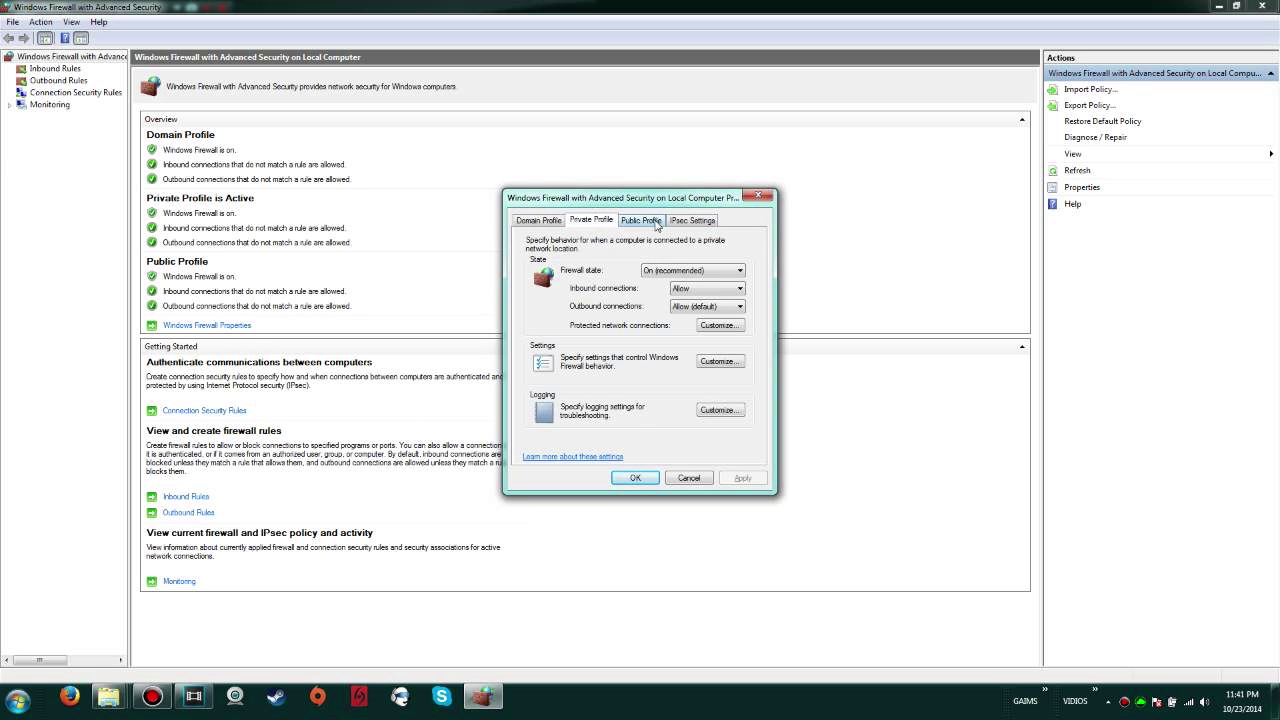
click(656, 222)
click(548, 222)
click(690, 271)
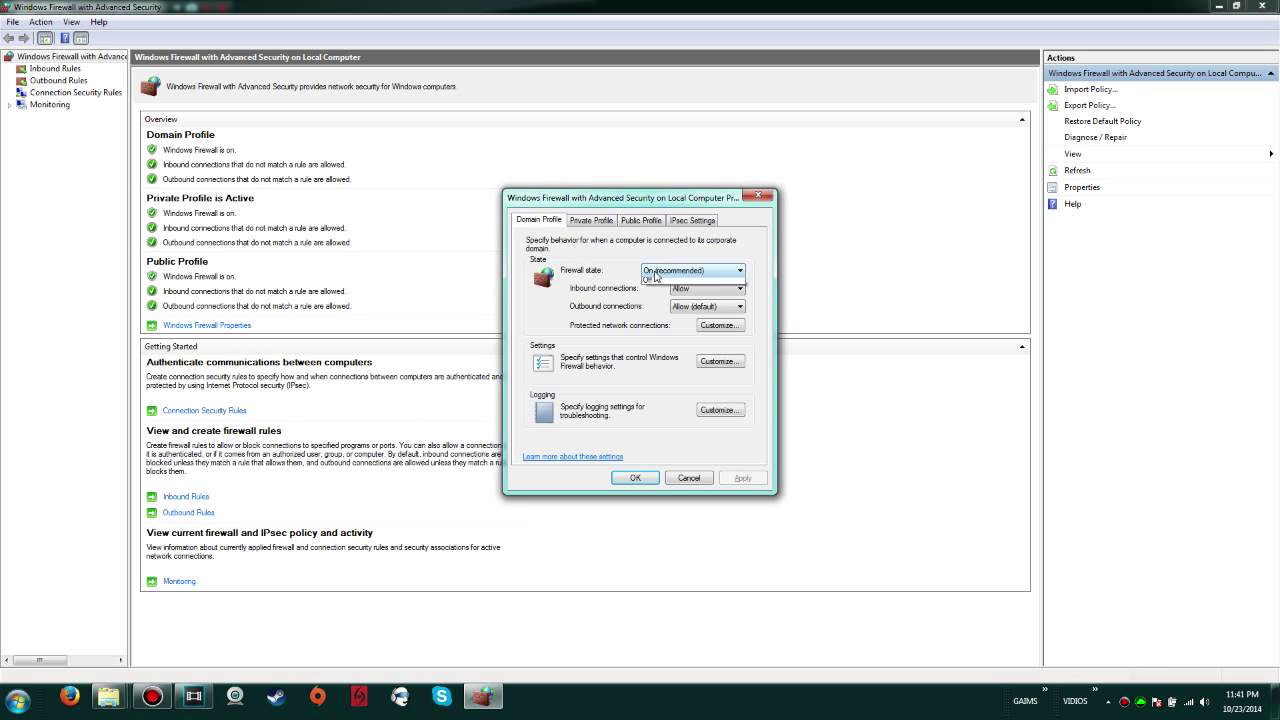
click(640, 222)
click(640, 222)
click(530, 226)
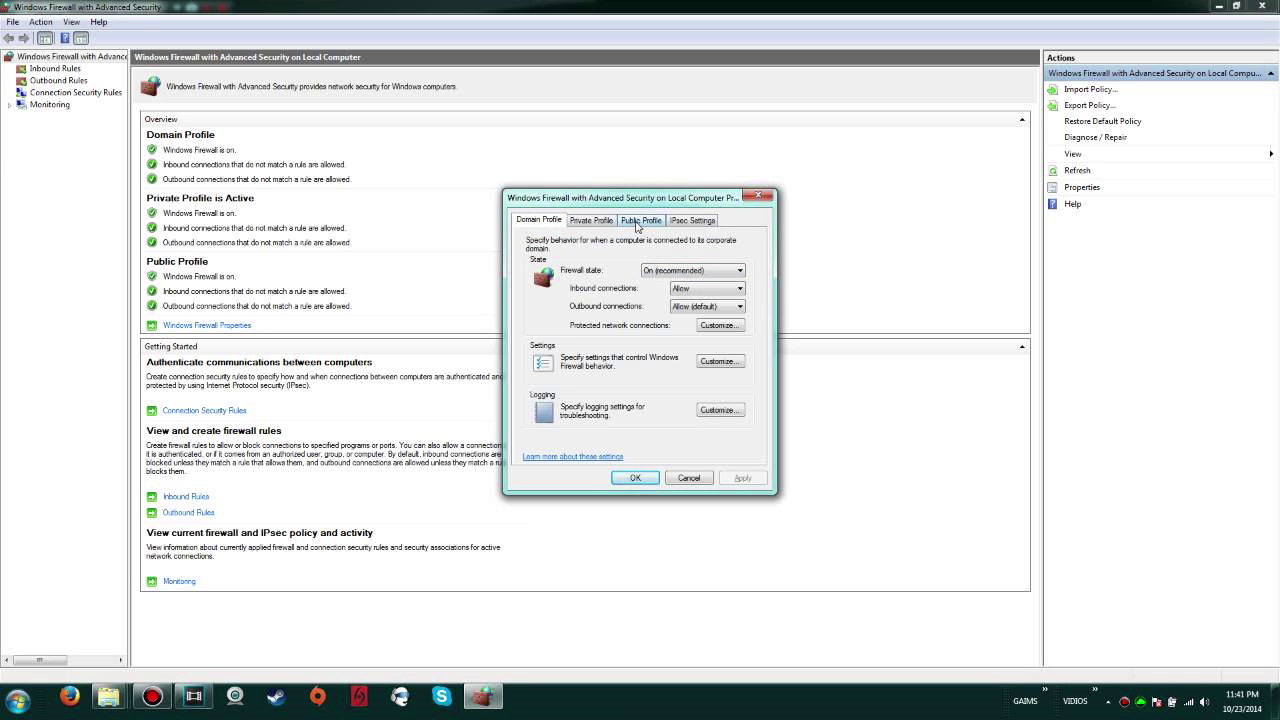
Step: Choose Off as the firewall state for the public profile in the Windows Firewall properties
click(636, 222)
click(652, 271)
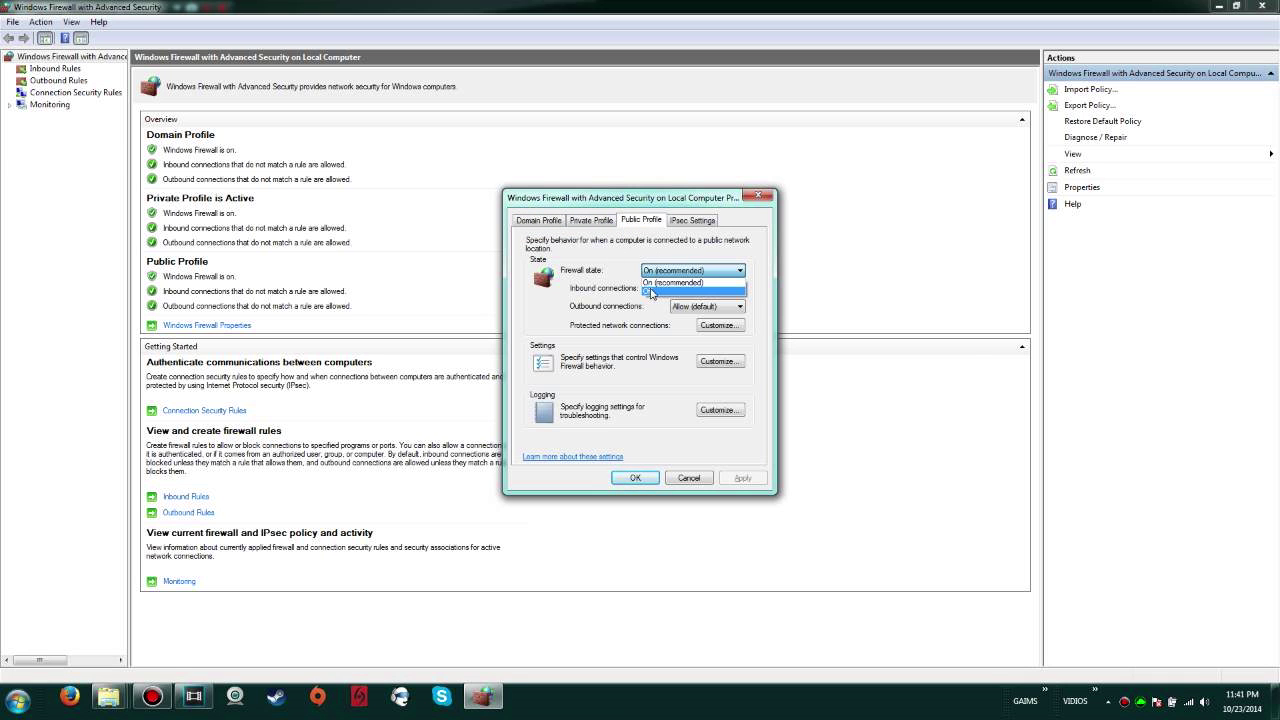
click(644, 290)
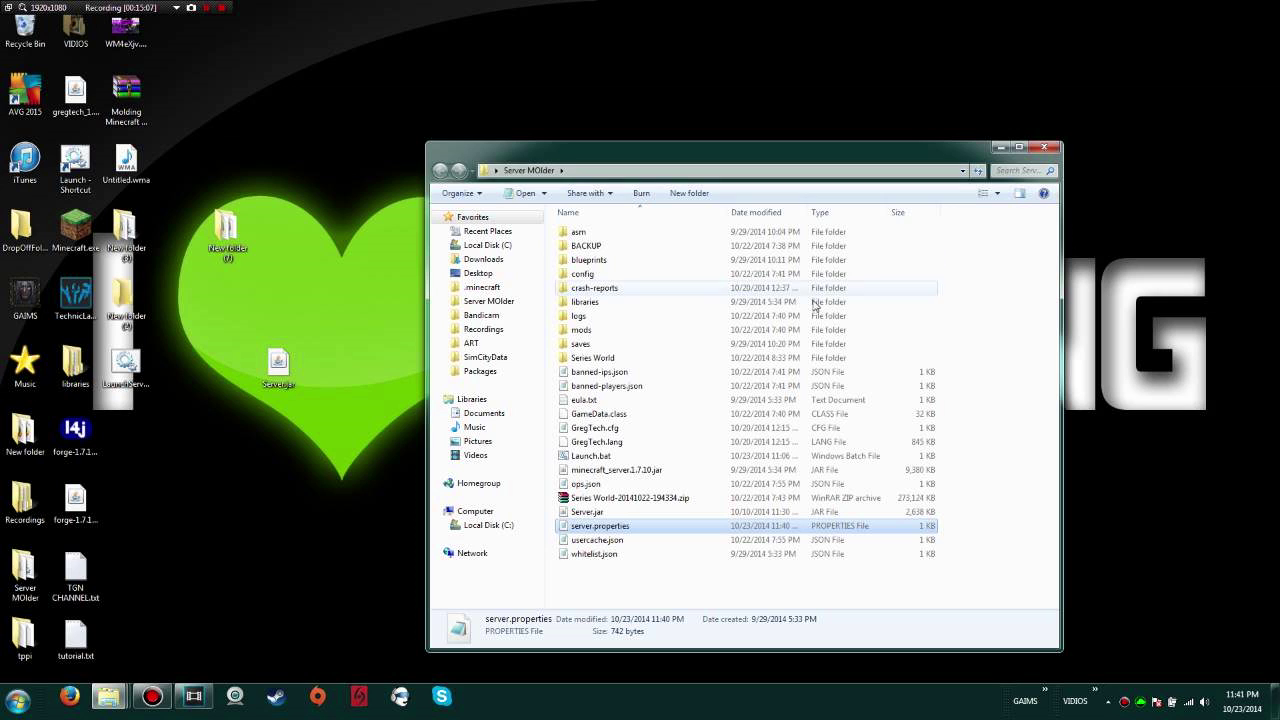
Step: Close the Server MOlder folder window, and briefly open and close Firefox
click(1045, 148)
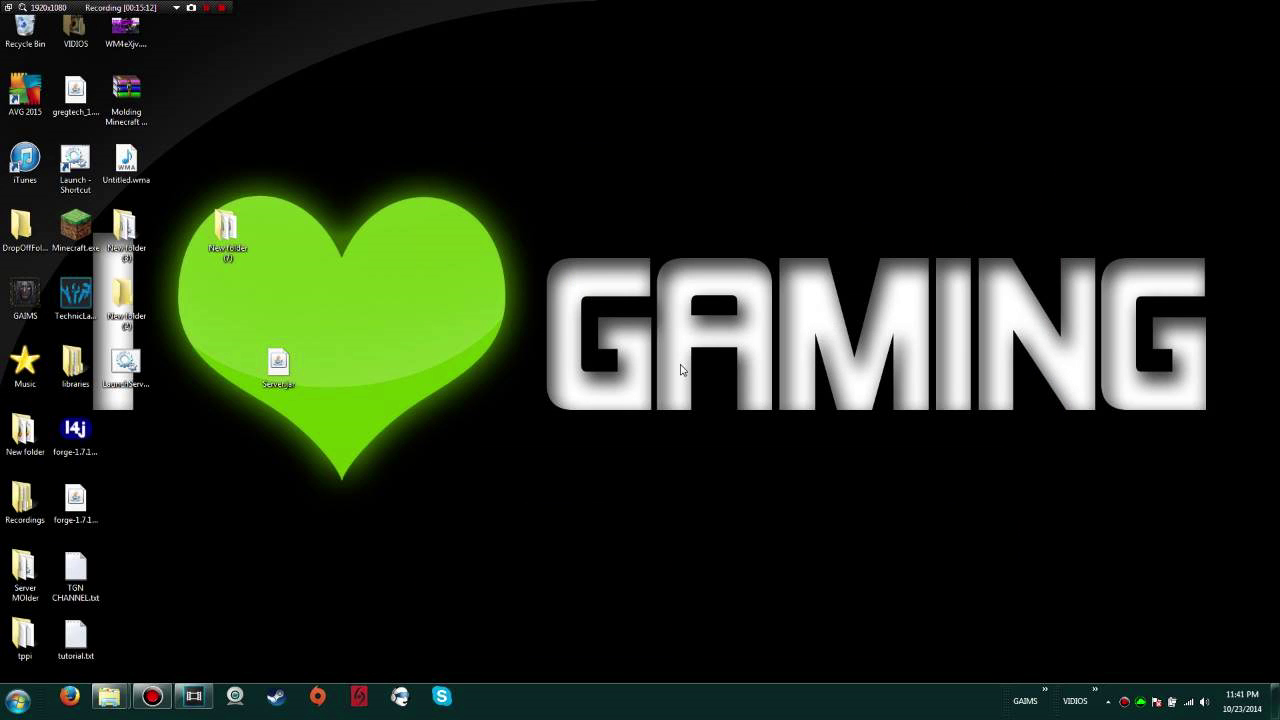
click(66, 698)
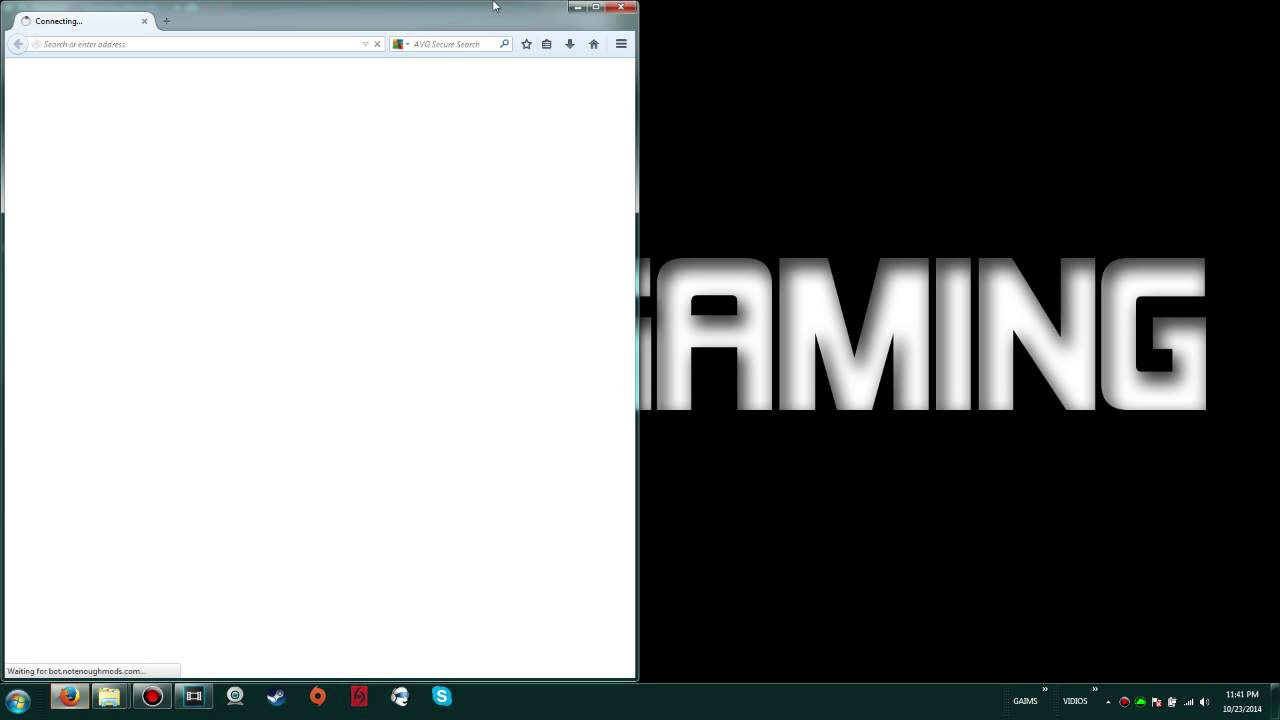
click(621, 8)
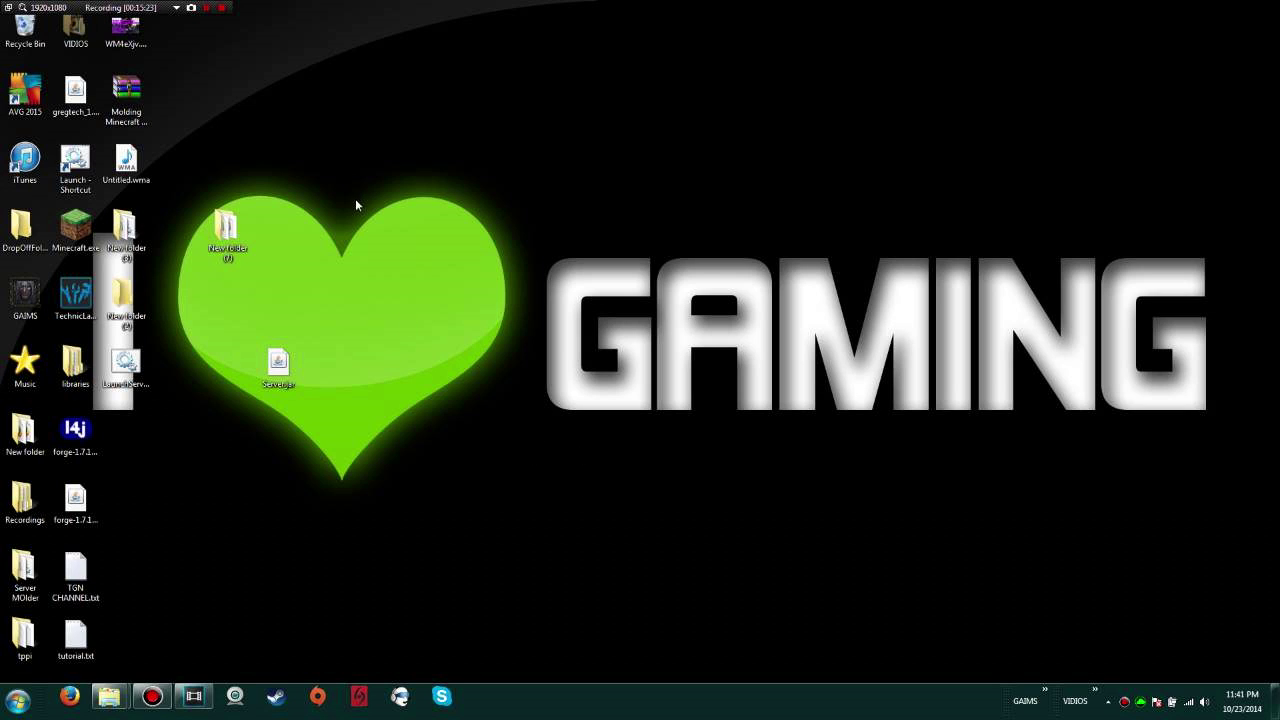
Step: Create a new WinRAR ZIP archive on the desktop named CUSTOM MODPACK.zip
right_click(494, 266)
mouse_move(594, 382)
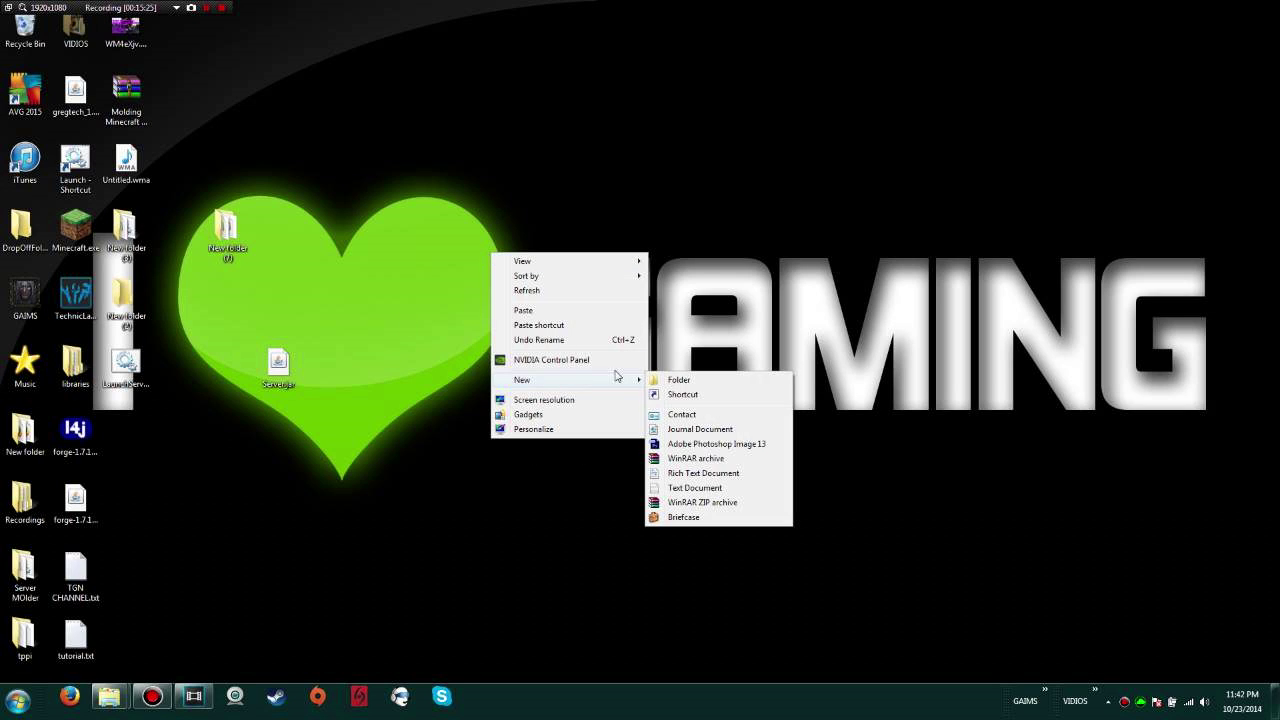
click(706, 505)
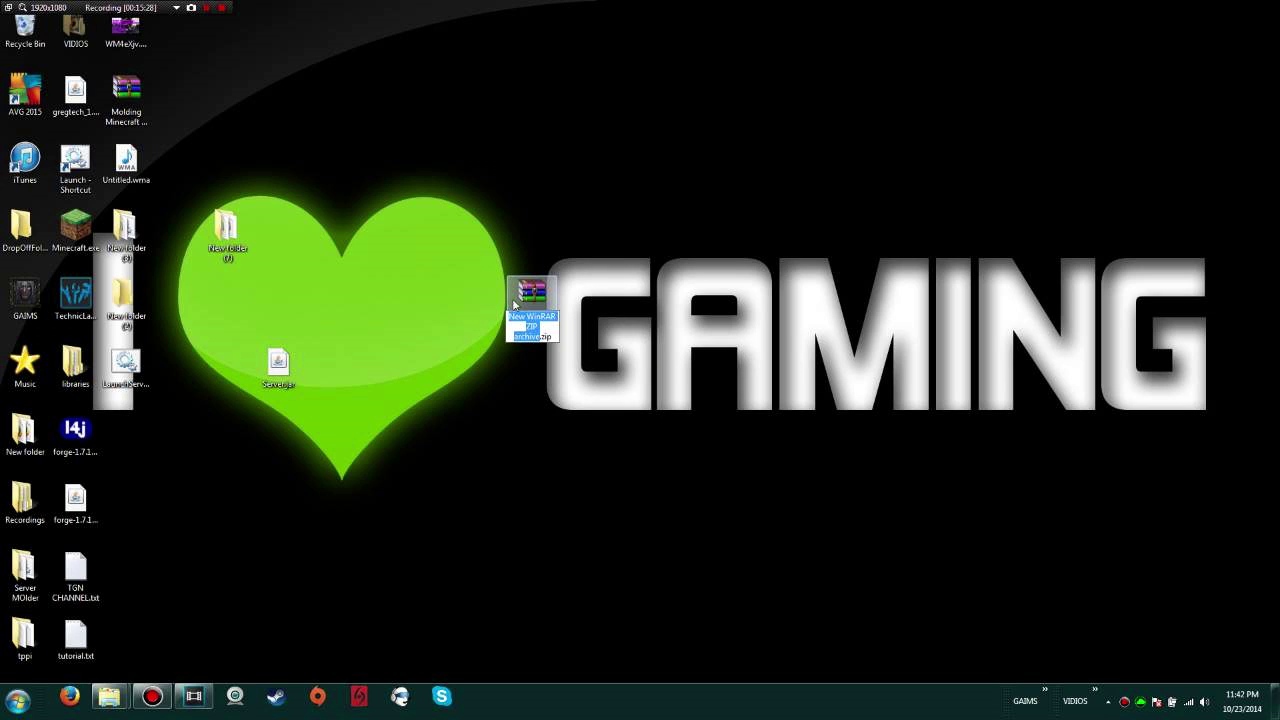
key(BackSpace)
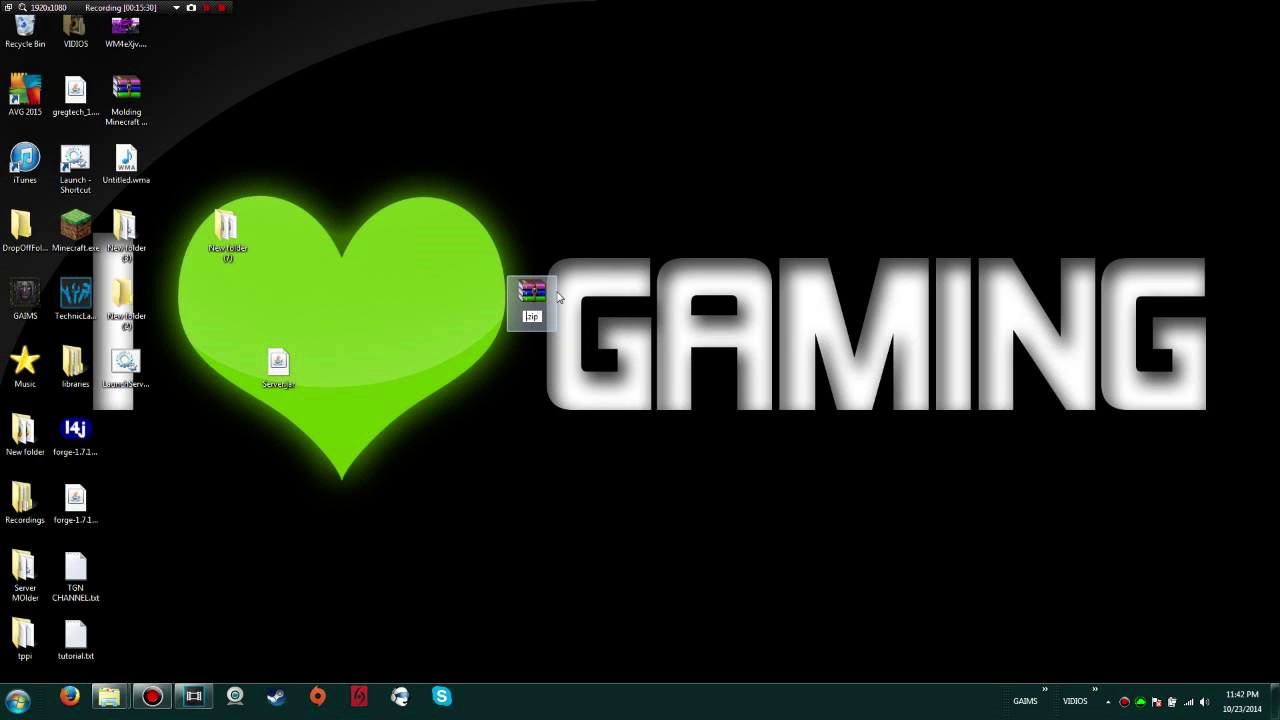
text(CUSTOM MODPACK)
key(Return)
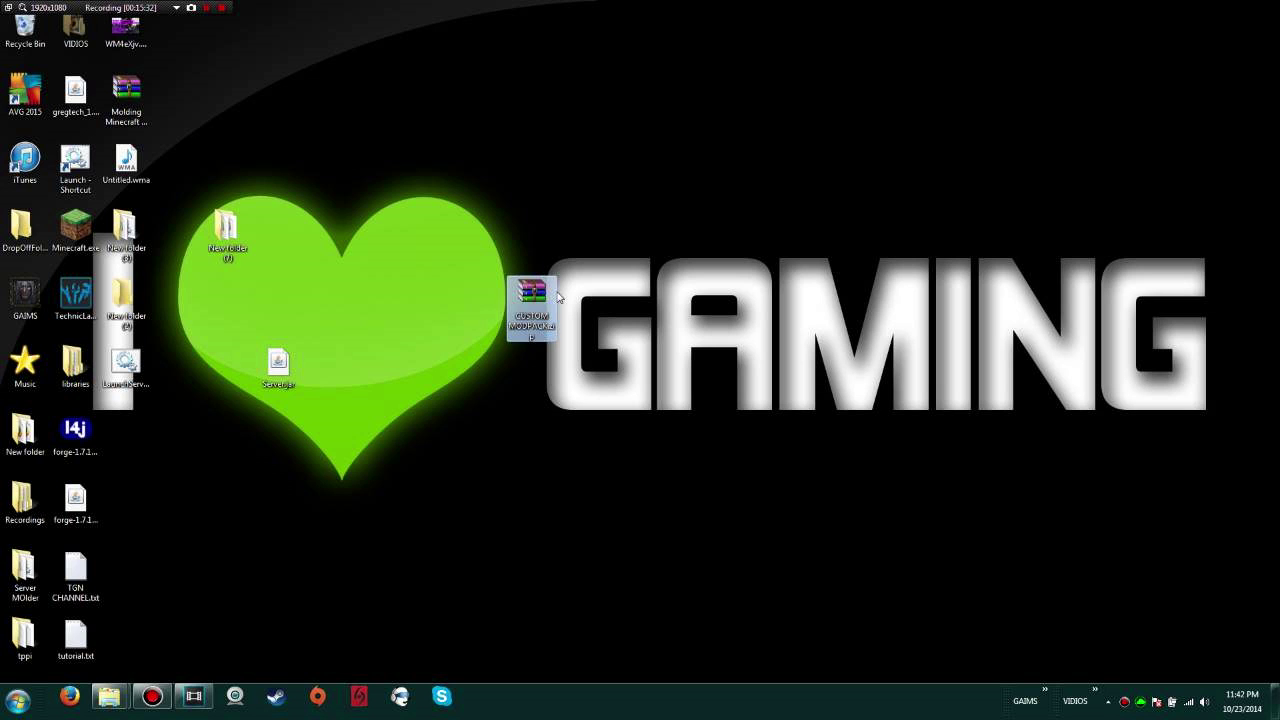
Step: Open CUSTOM MODPACK.zip and add the desktop's forge-1.7.10-10.13.1.1224-installer-win.exe to it with the default archive settings
double_click(548, 300)
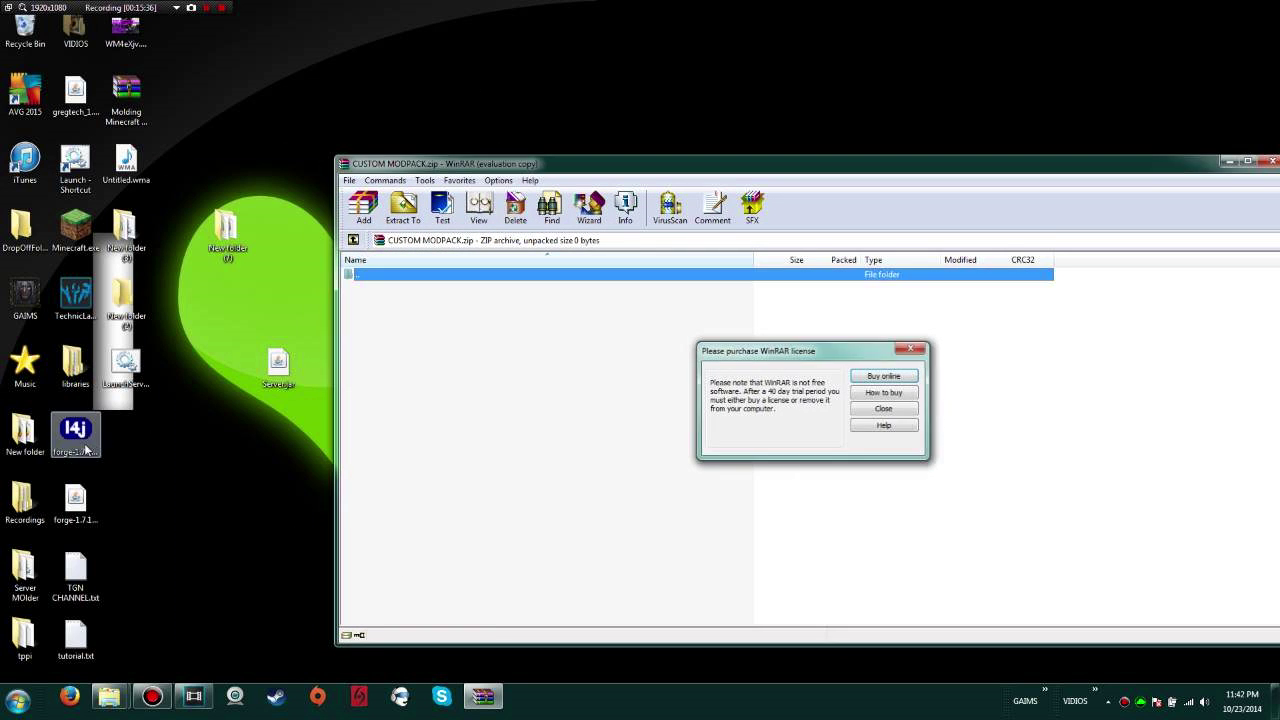
drag(87, 451, 606, 434)
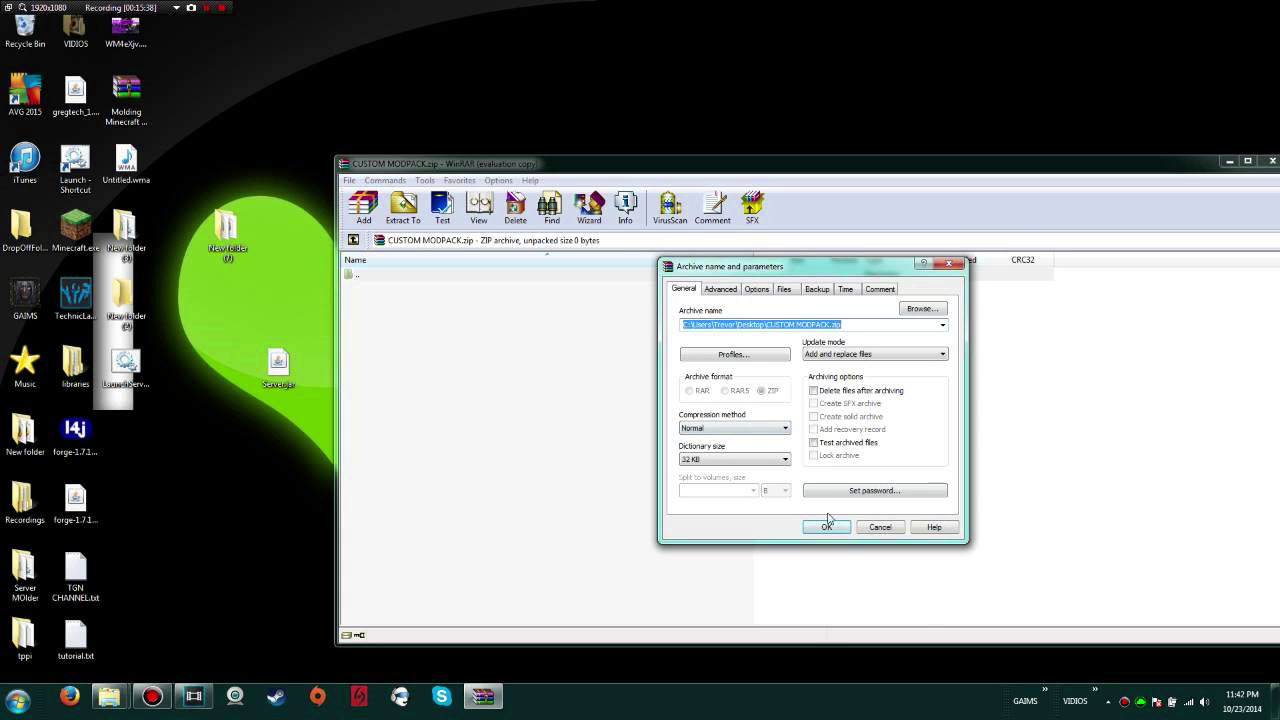
click(827, 522)
Step: Open the .minecraft folder beside the archive, and add its mods folder to CUSTOM MODPACK.zip with the default archive settings
key(super+e)
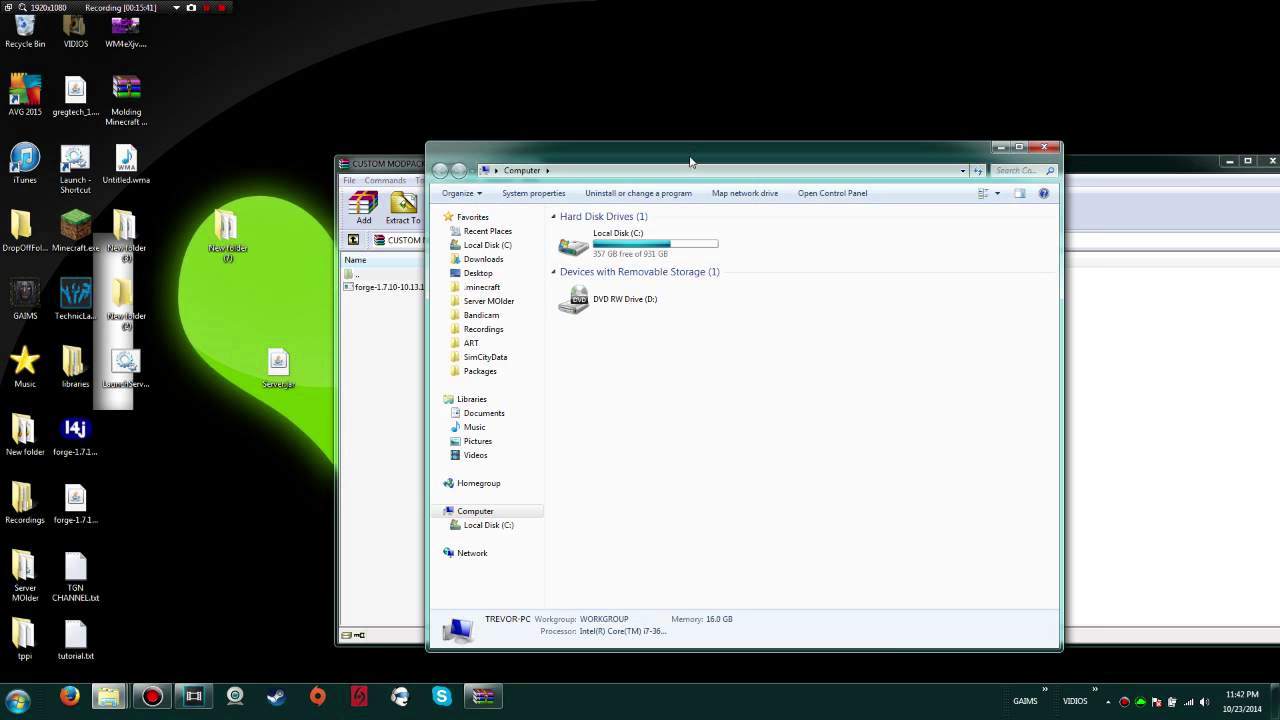
drag(690, 162, 2, 190)
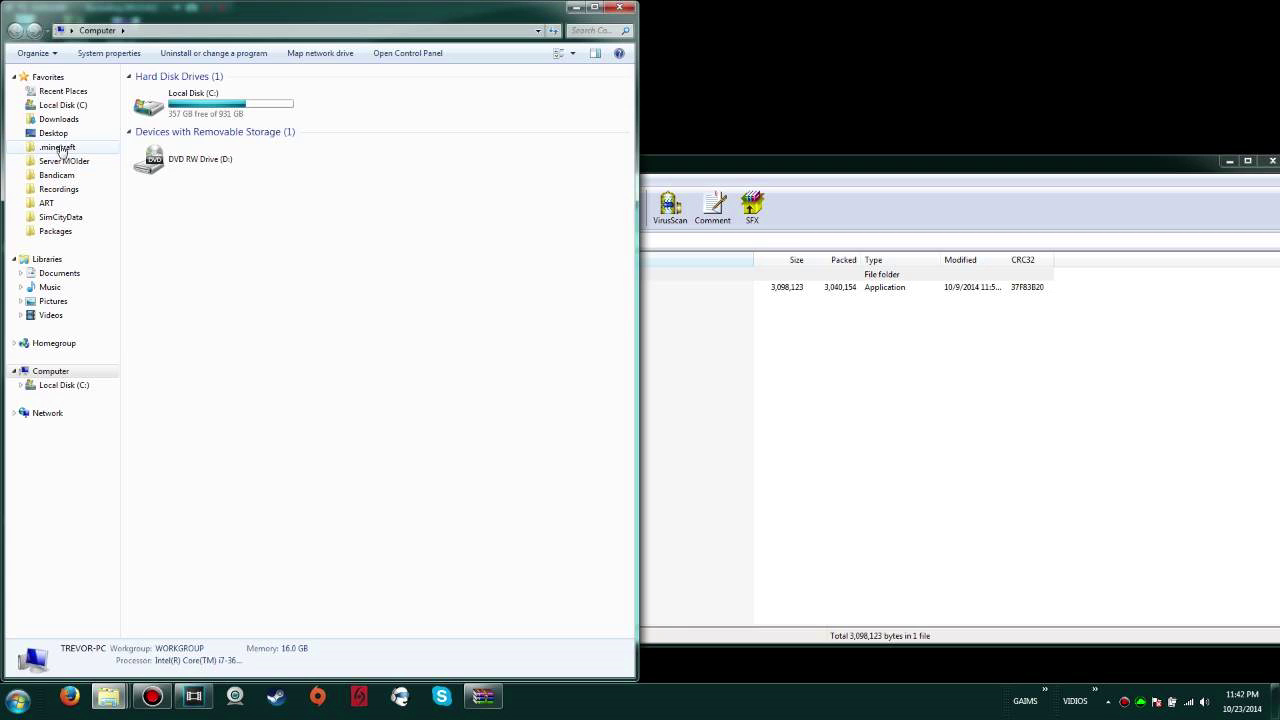
click(59, 147)
click(157, 274)
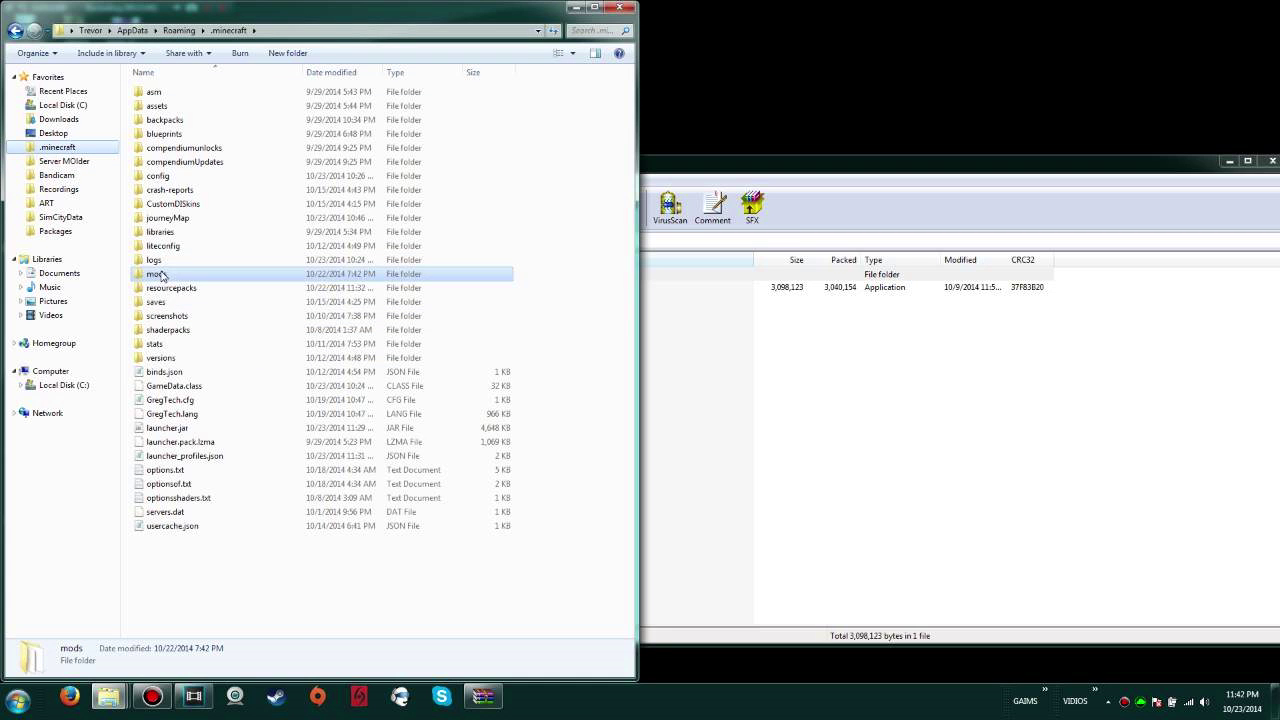
drag(160, 275, 840, 555)
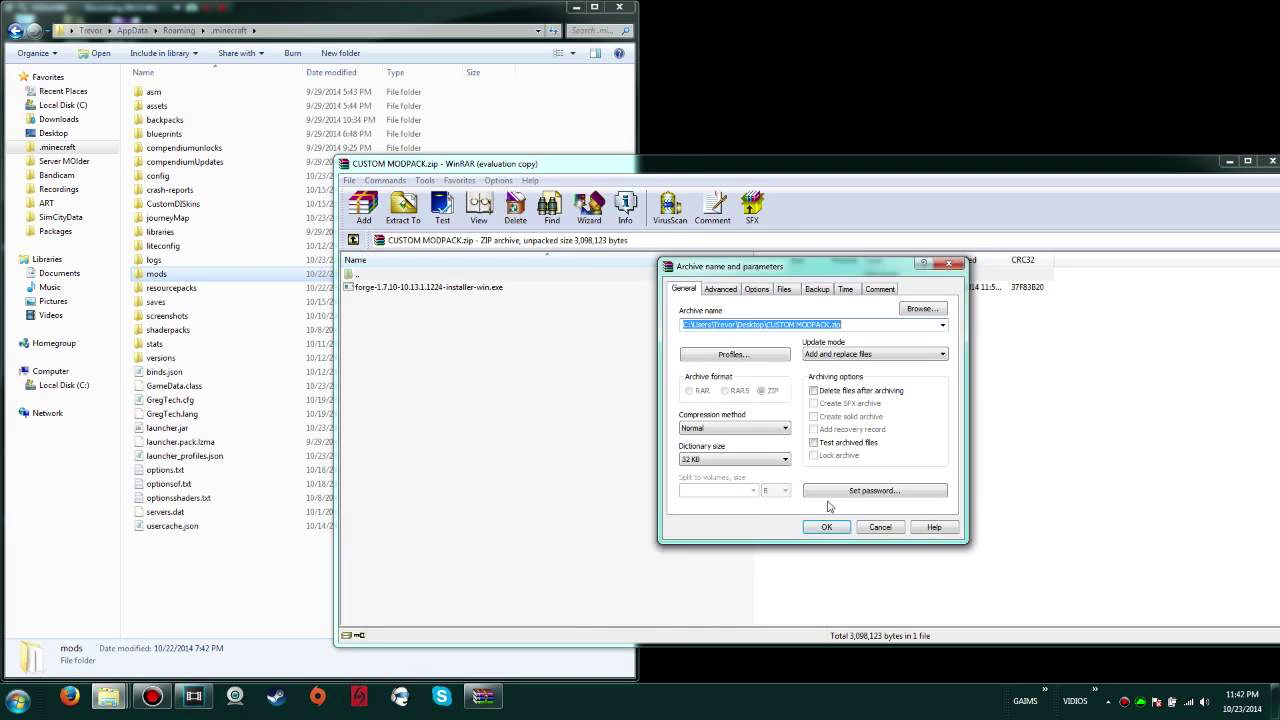
click(825, 526)
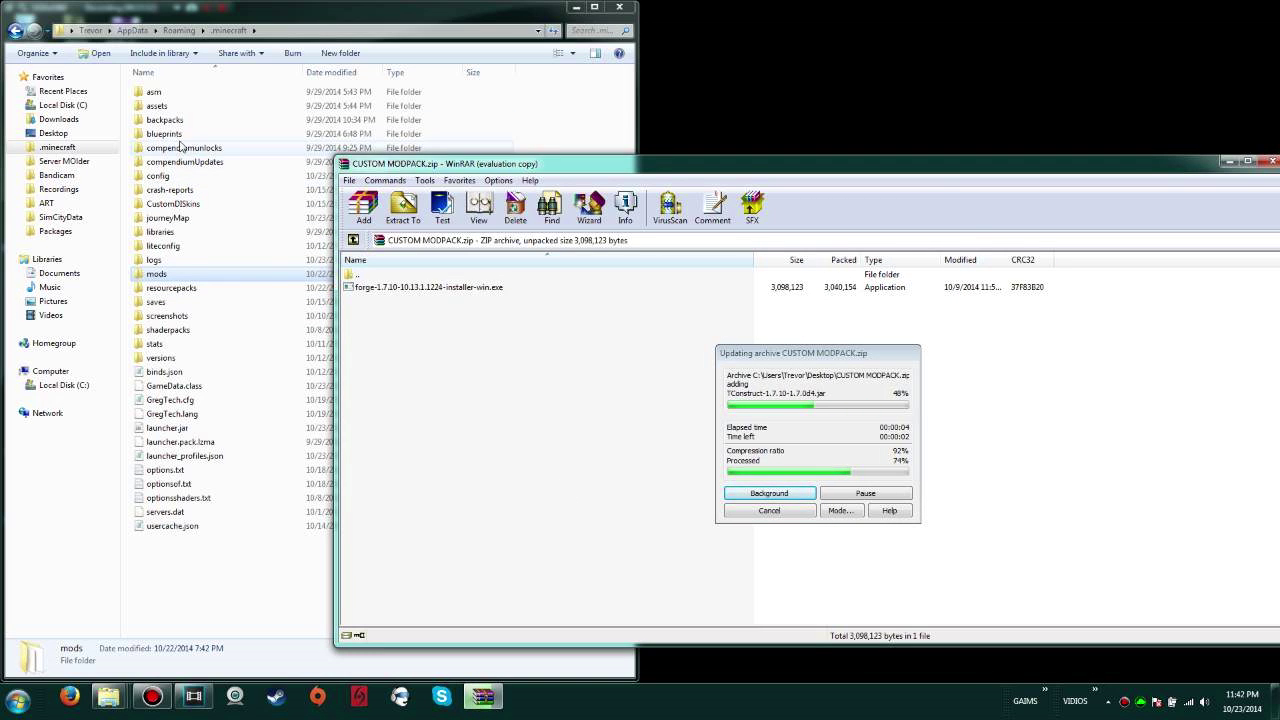
Step: Add the config folder from .minecraft to CUSTOM MODPACK.zip, and close the .minecraft folder window
click(160, 176)
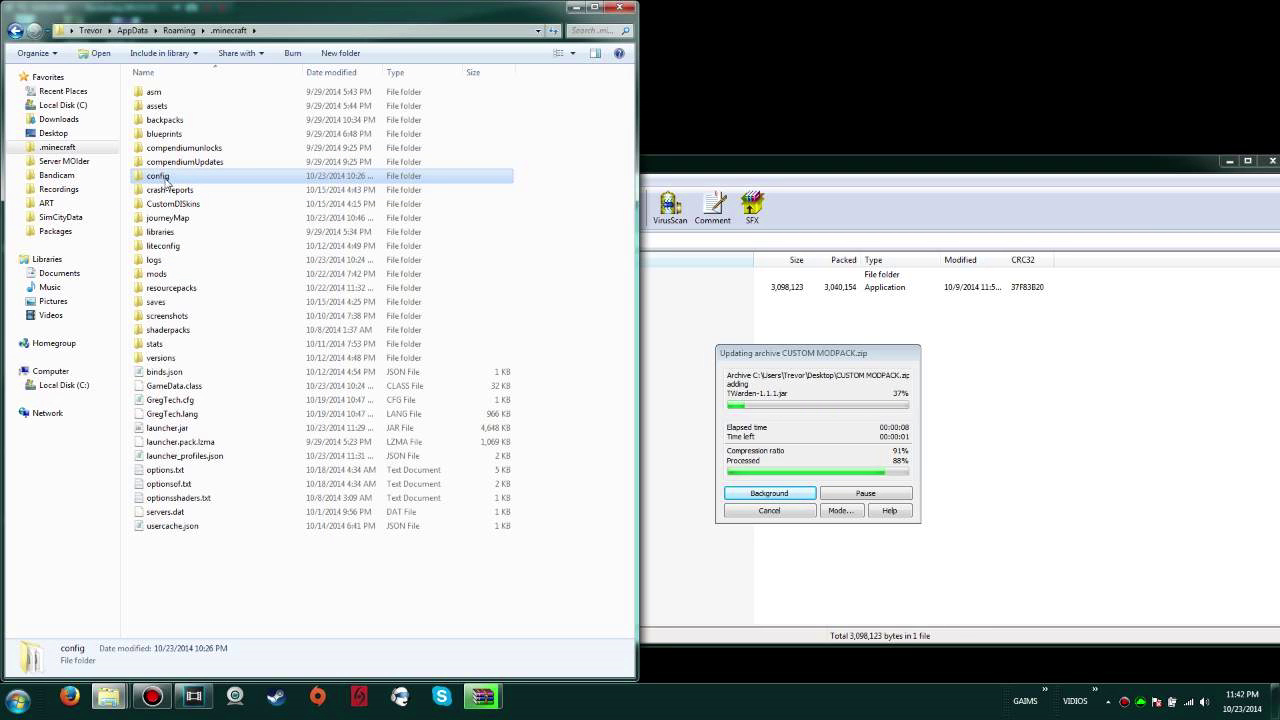
drag(165, 180, 759, 410)
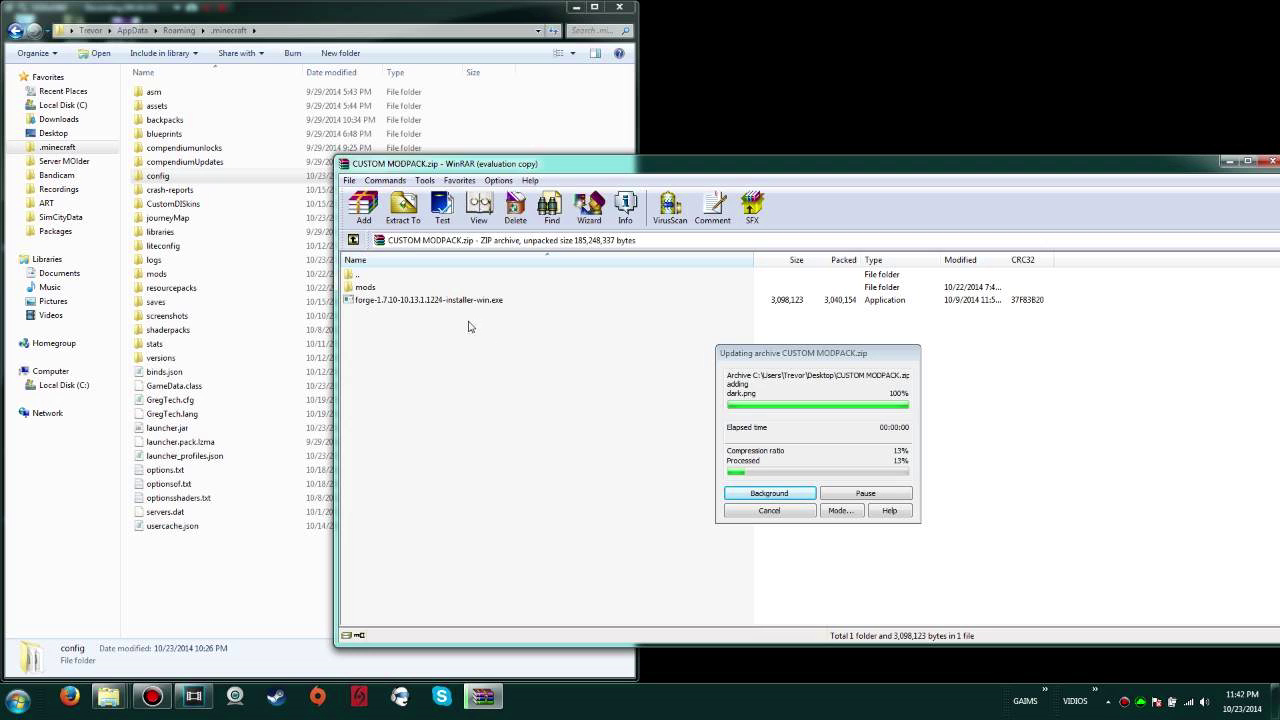
click(619, 7)
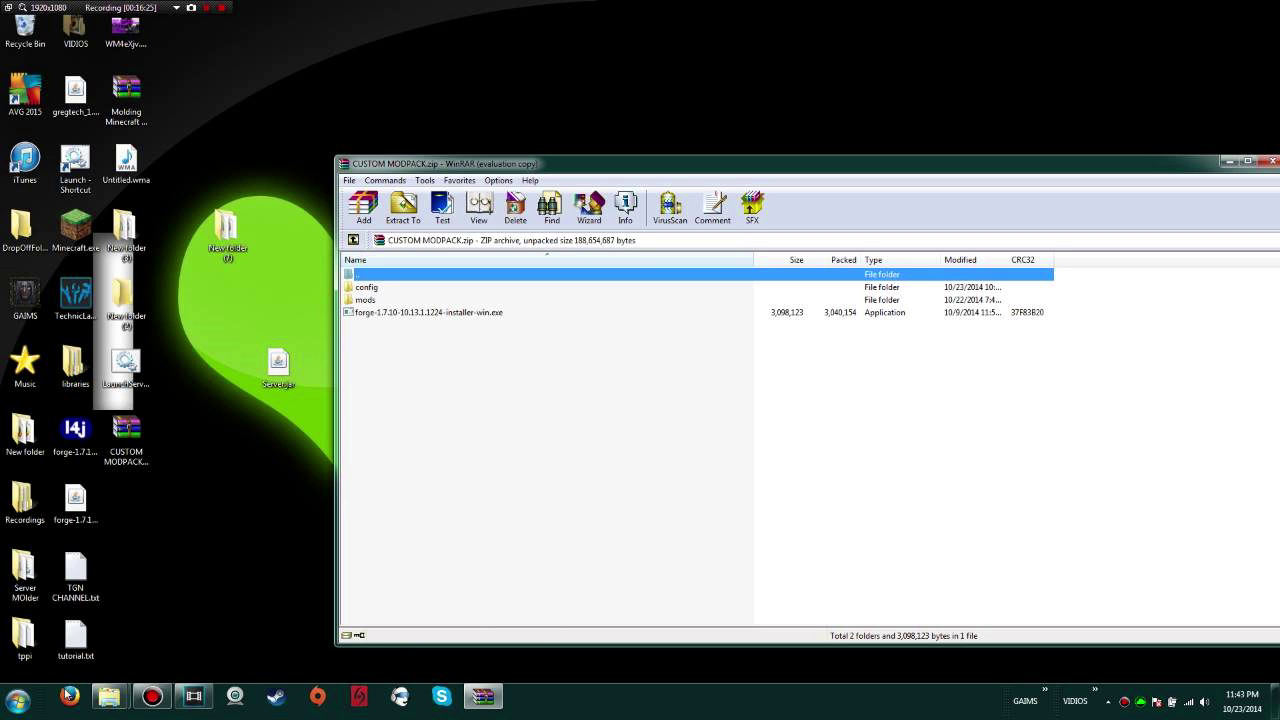
Step: Switch to Firefox and go to dropbox.com
click(68, 698)
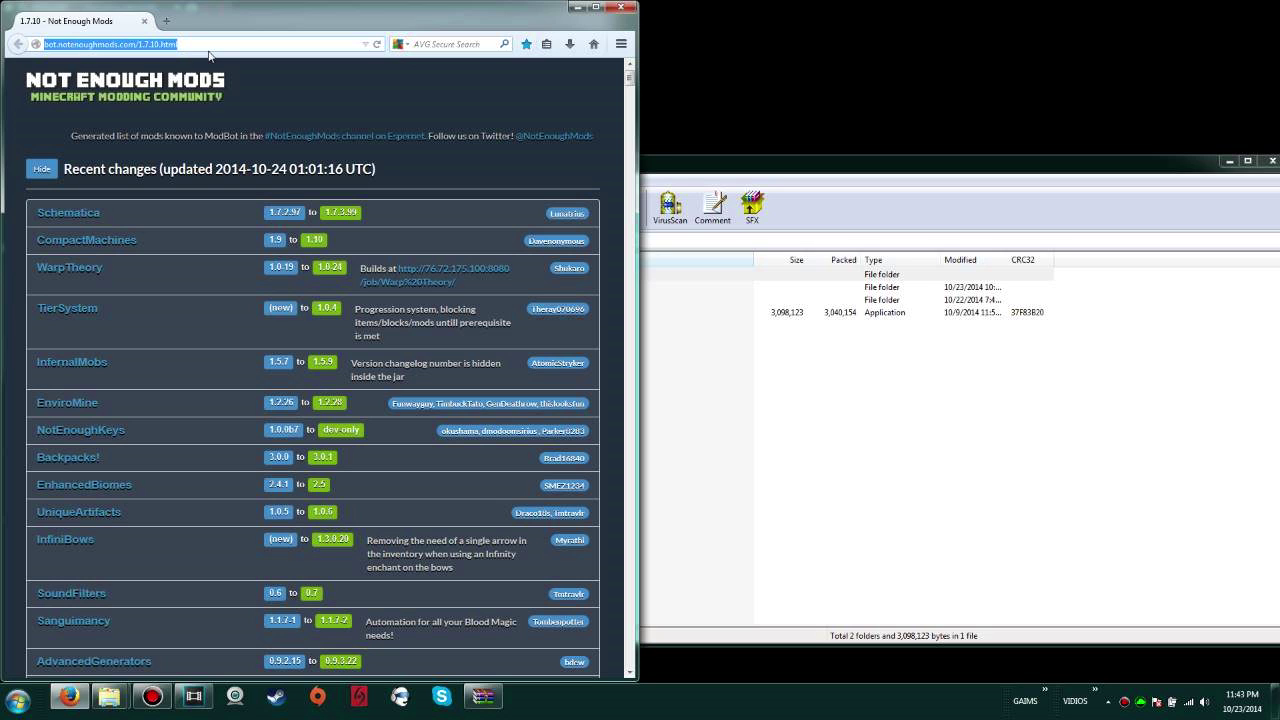
text(dropbox.com/)
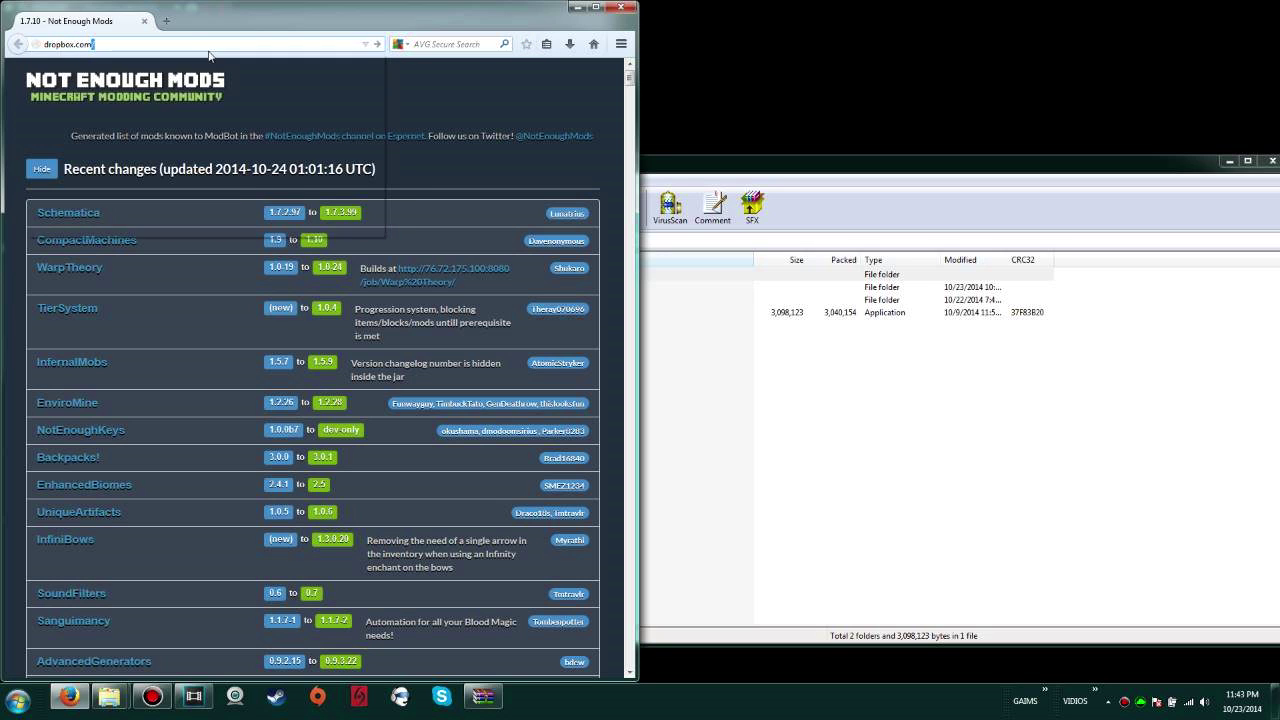
key(Return)
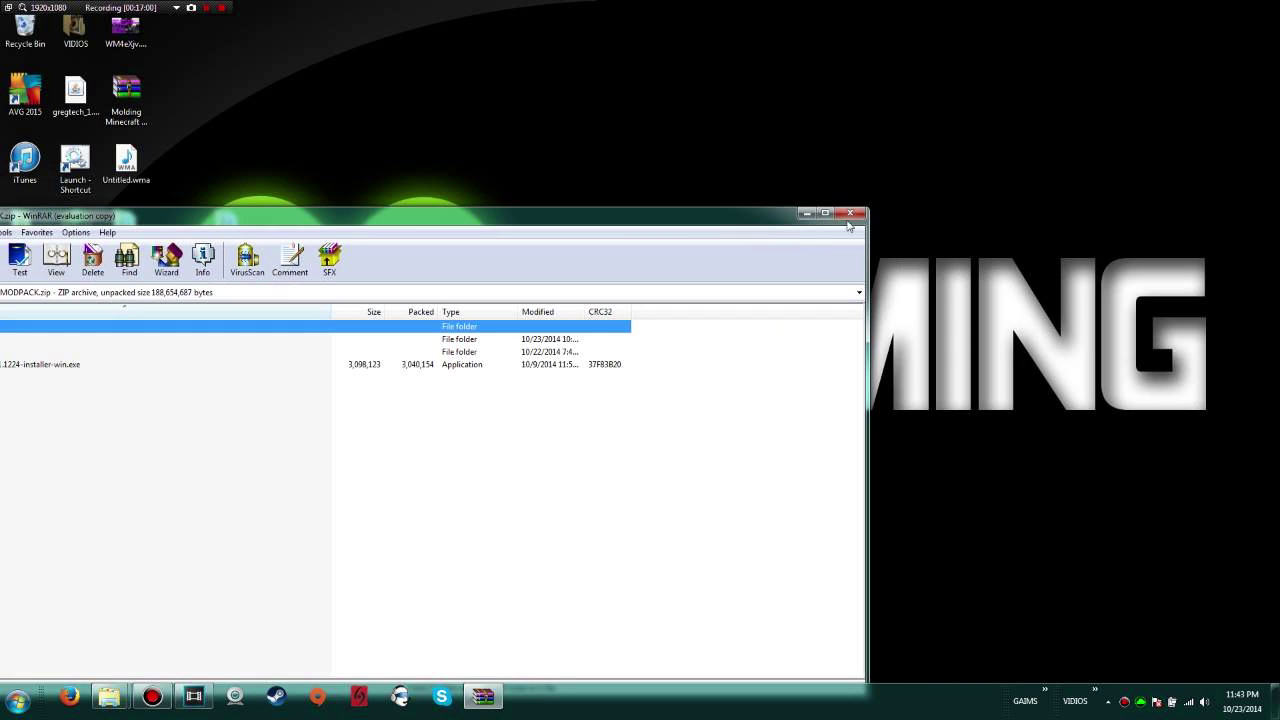
Step: Close the CUSTOM MODPACK.zip archive window, and open Firefox again
click(853, 214)
click(67, 700)
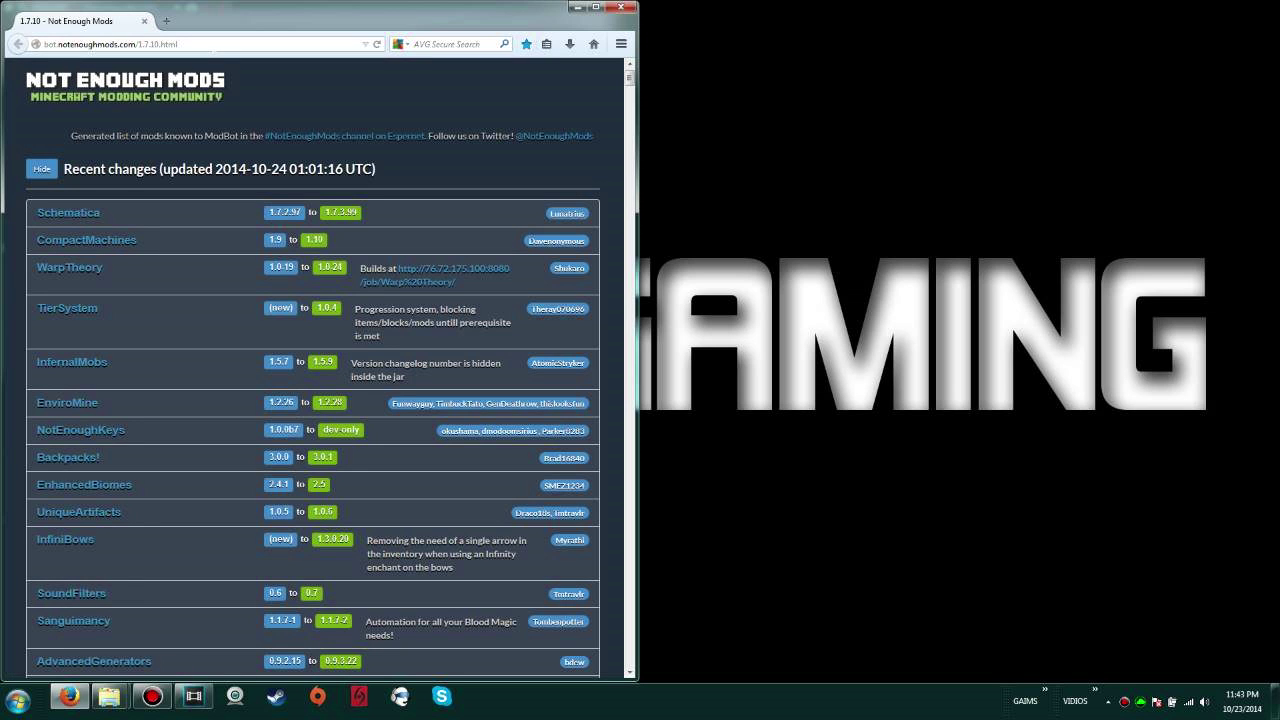
Step: Close the Firefox window, and select the mods and config folders together in the .minecraft folder
click(212, 46)
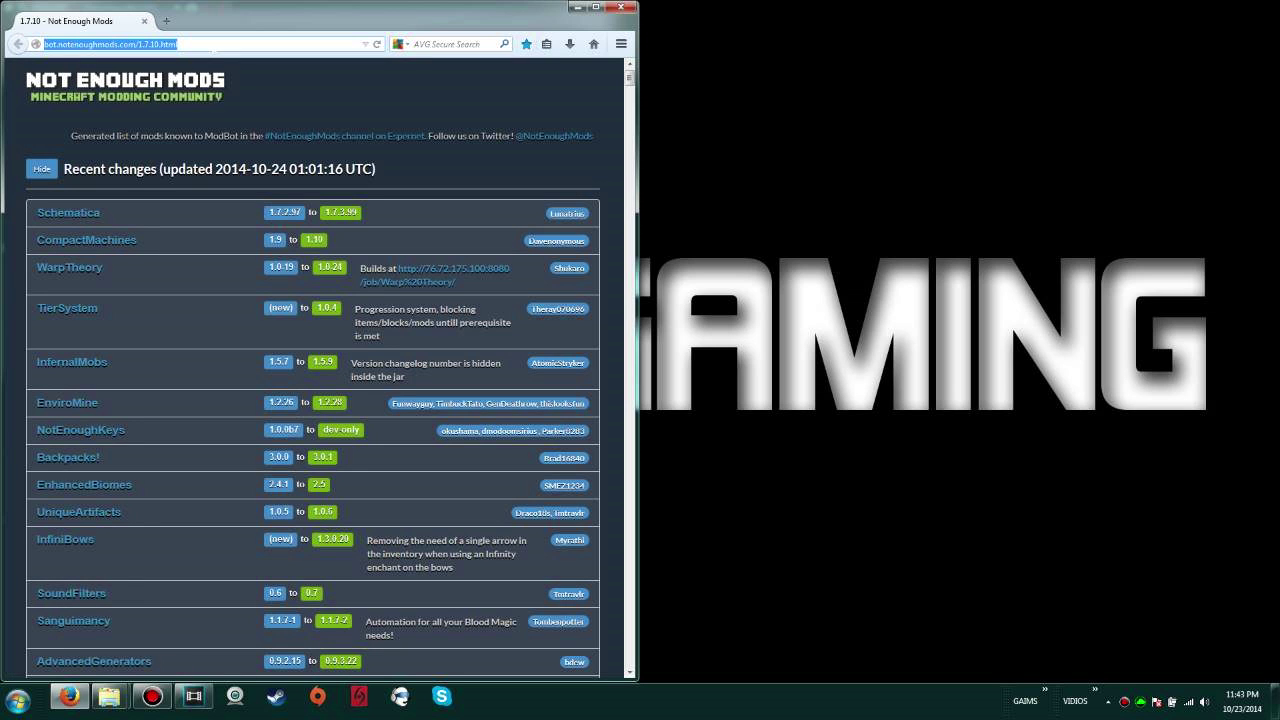
click(627, 8)
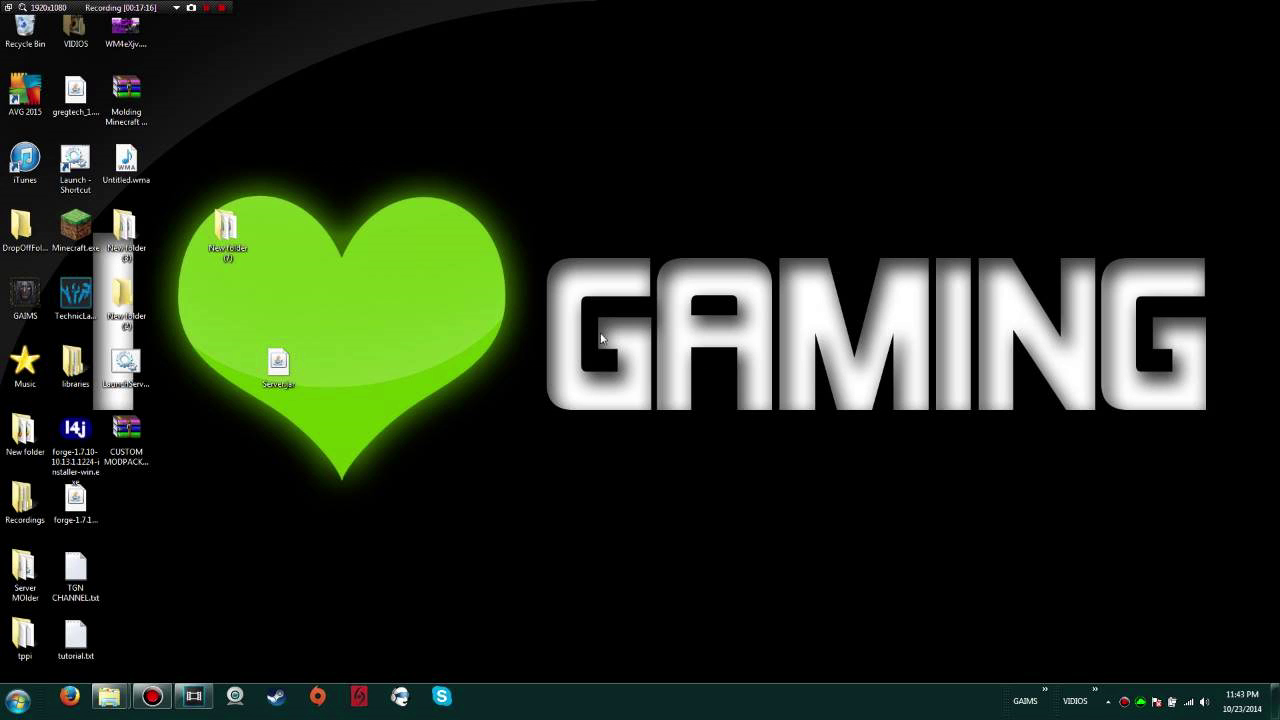
key(super+e)
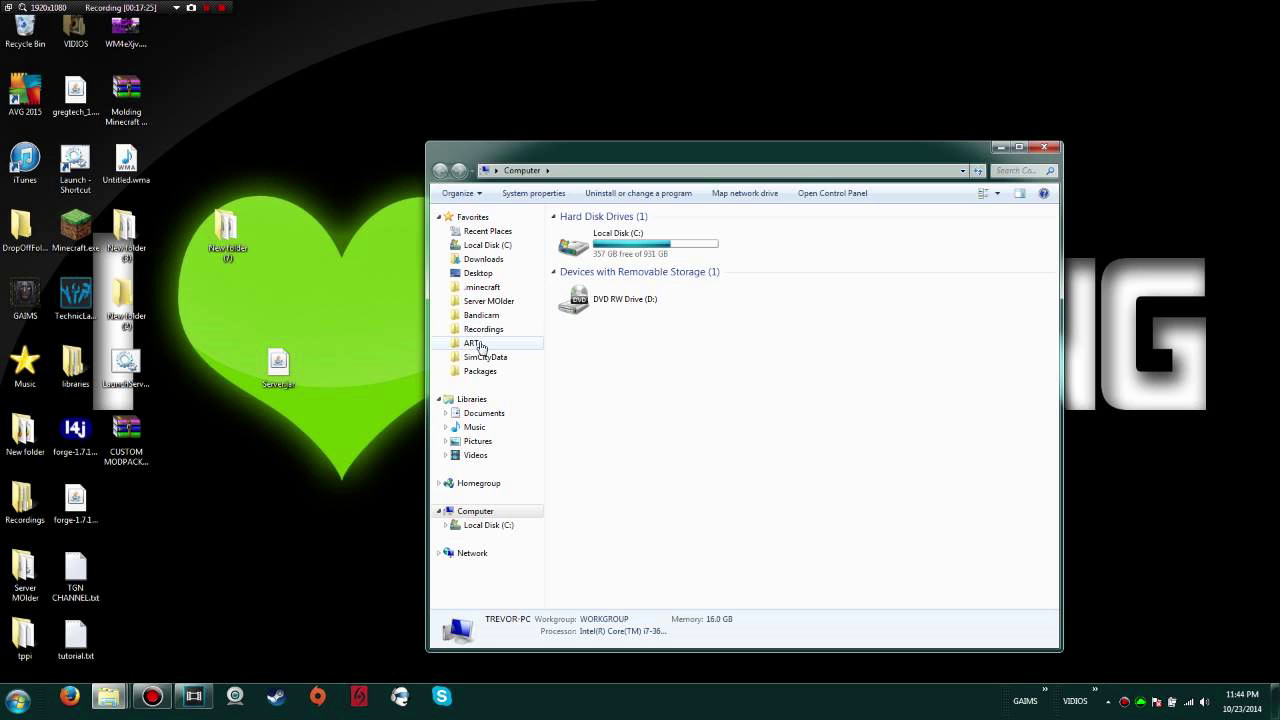
click(482, 288)
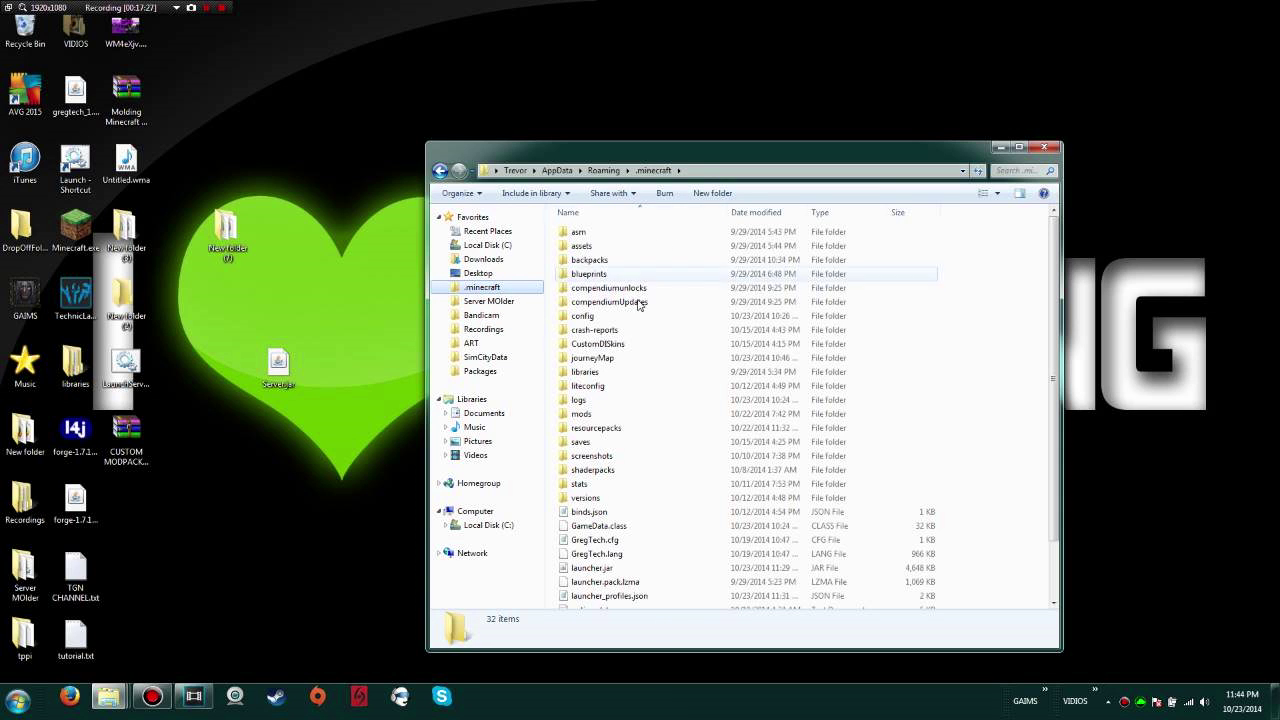
click(598, 414)
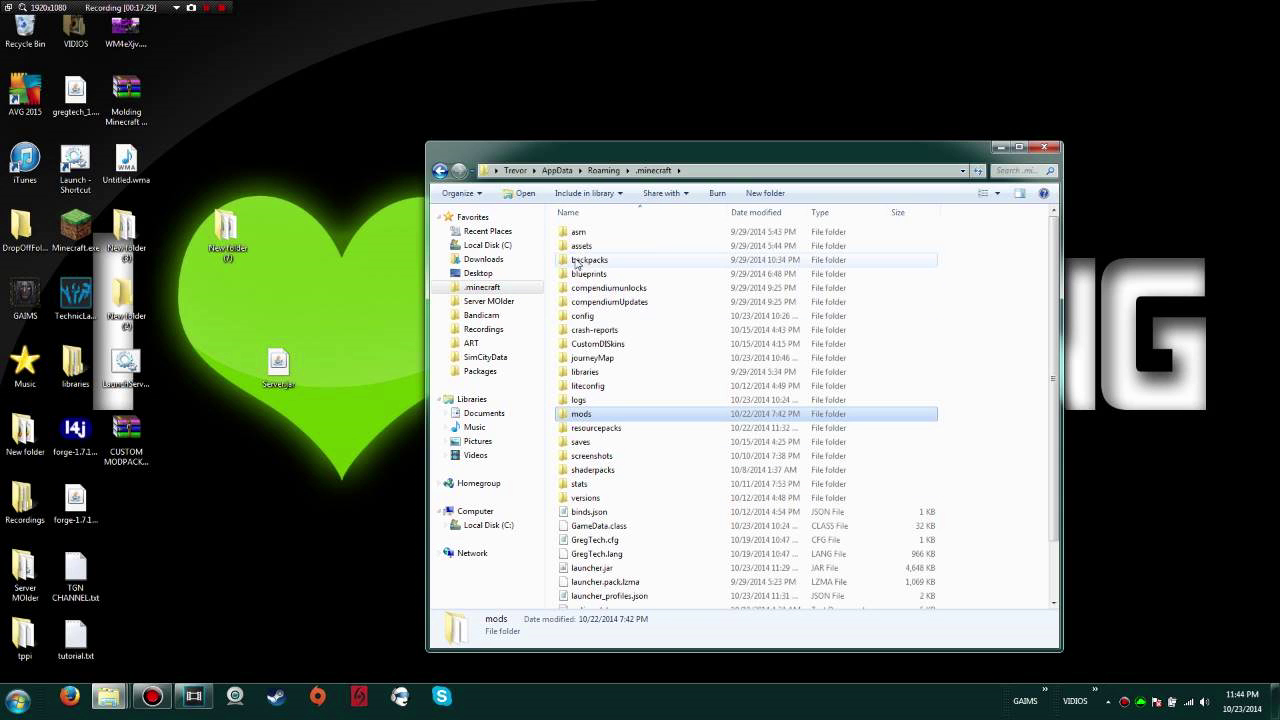
ctrl+click(595, 318)
mouse_move(595, 318)
mouse_down()
mouse_move(4, 342)
mouse_move(215, 215)
mouse_move(370, 280)
mouse_move(390, 445)
mouse_move(630, 302)
mouse_move(615, 325)
mouse_up()
Step: Open CUSTOM MODPACK.zip from the desktop to review its contents, and close both the .minecraft folder and the archive window
key(super)
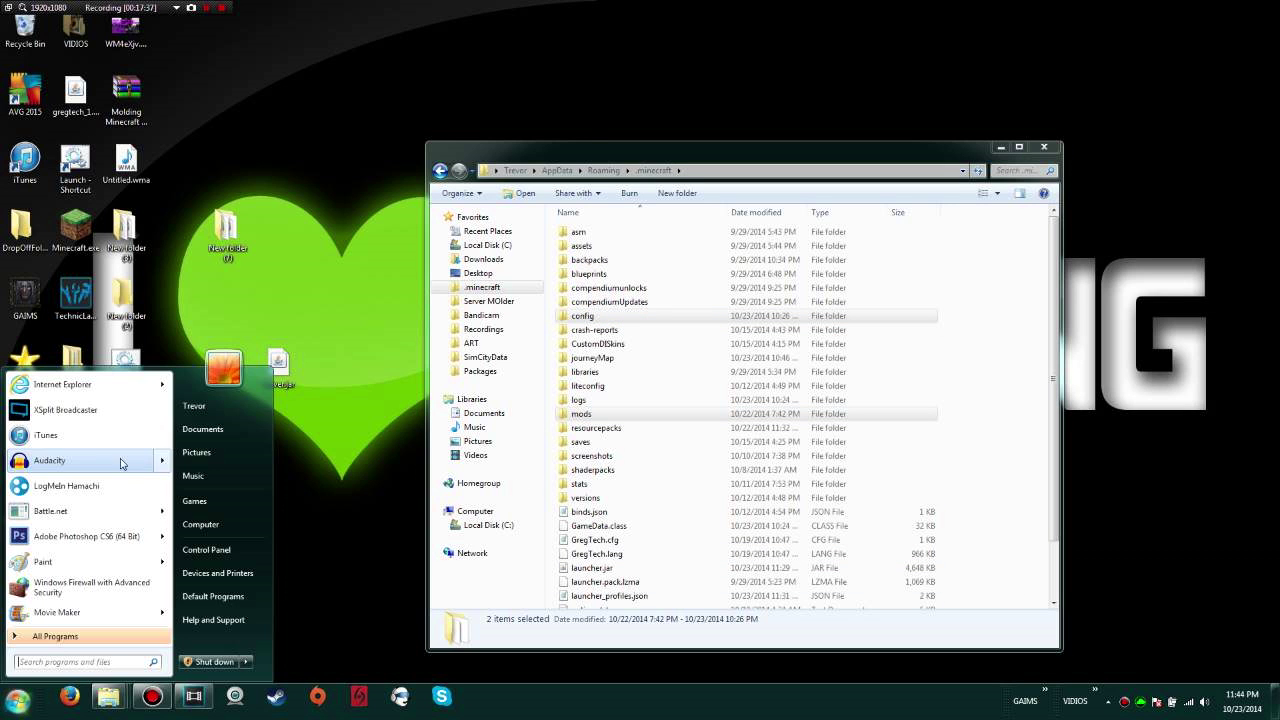
click(75, 440)
double_click(142, 452)
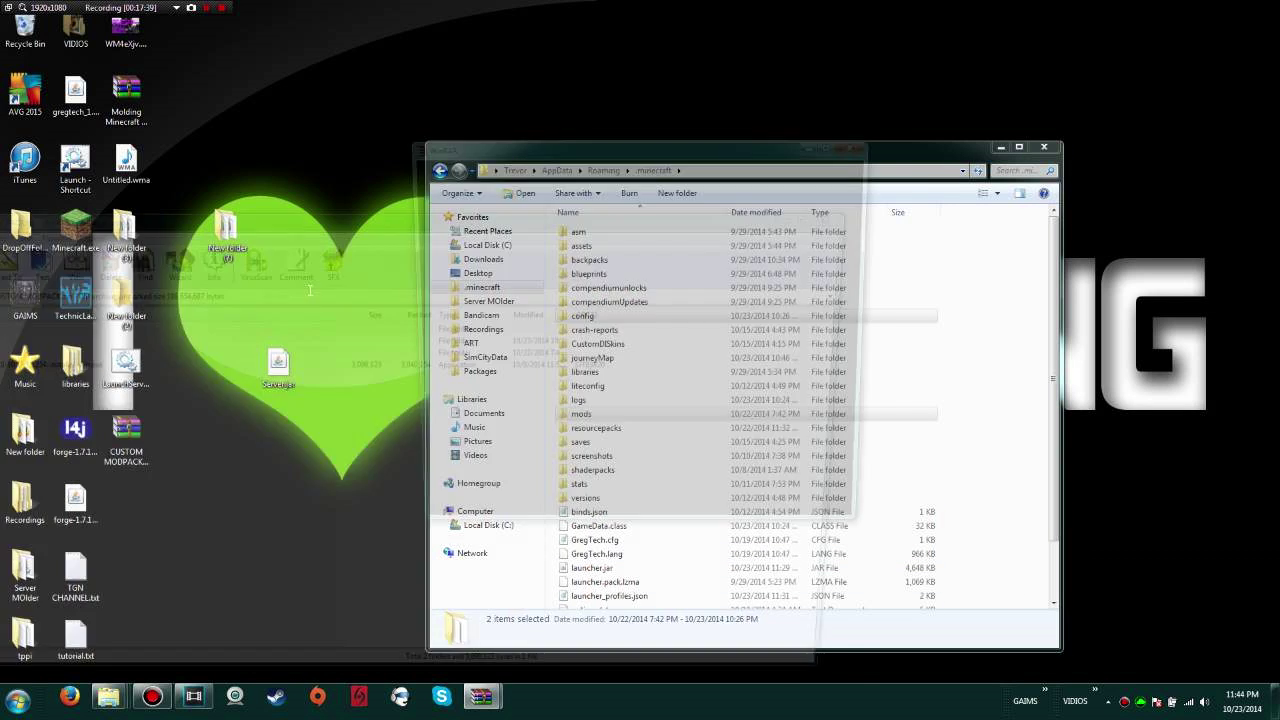
click(866, 146)
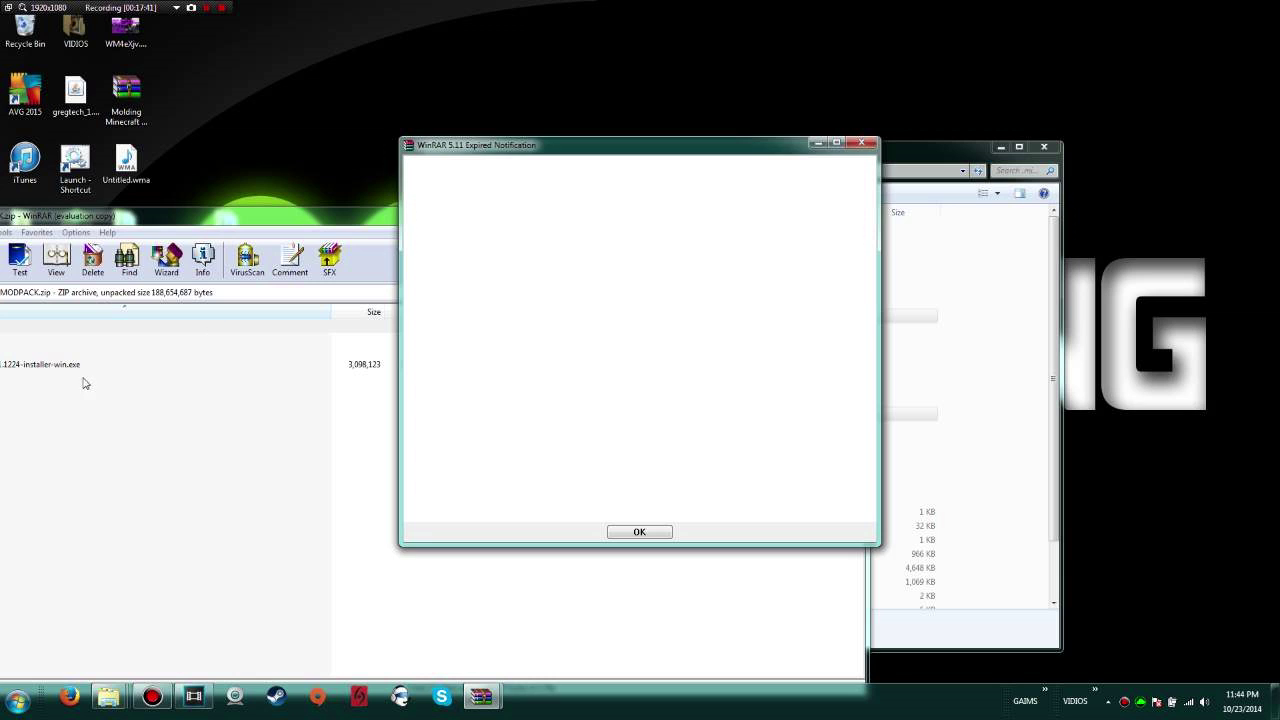
drag(540, 212, 6, 220)
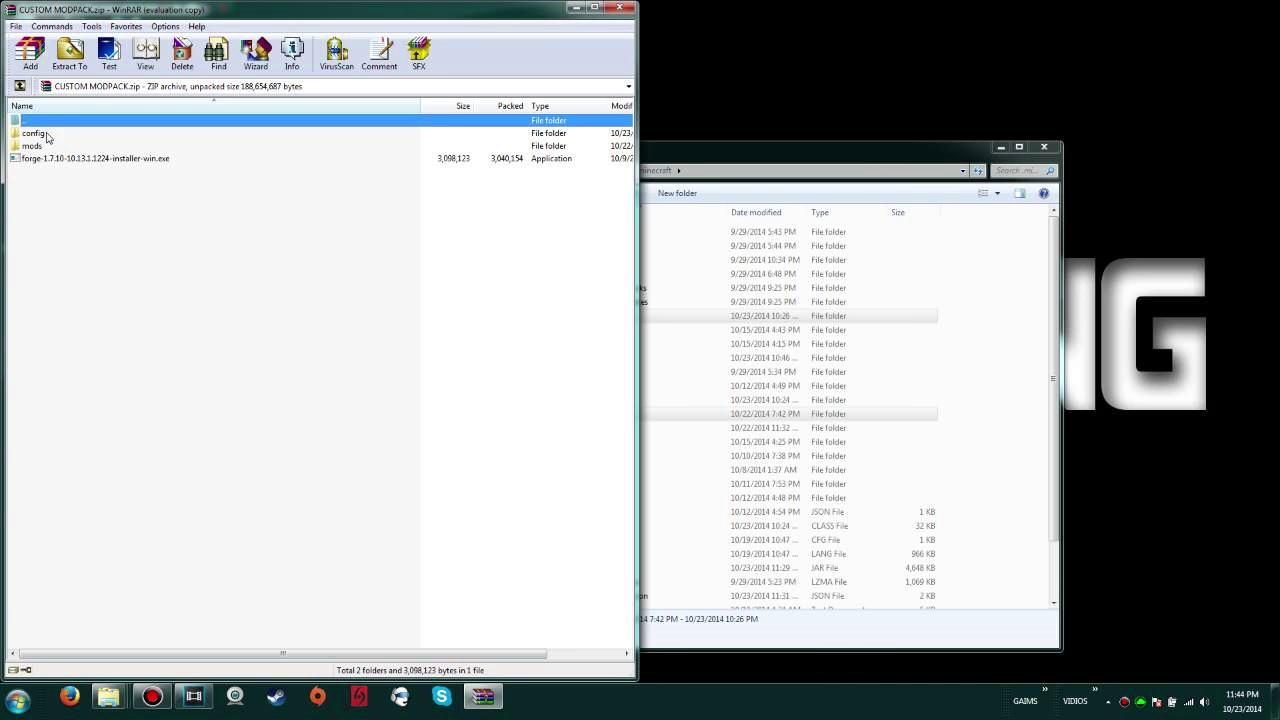
click(56, 167)
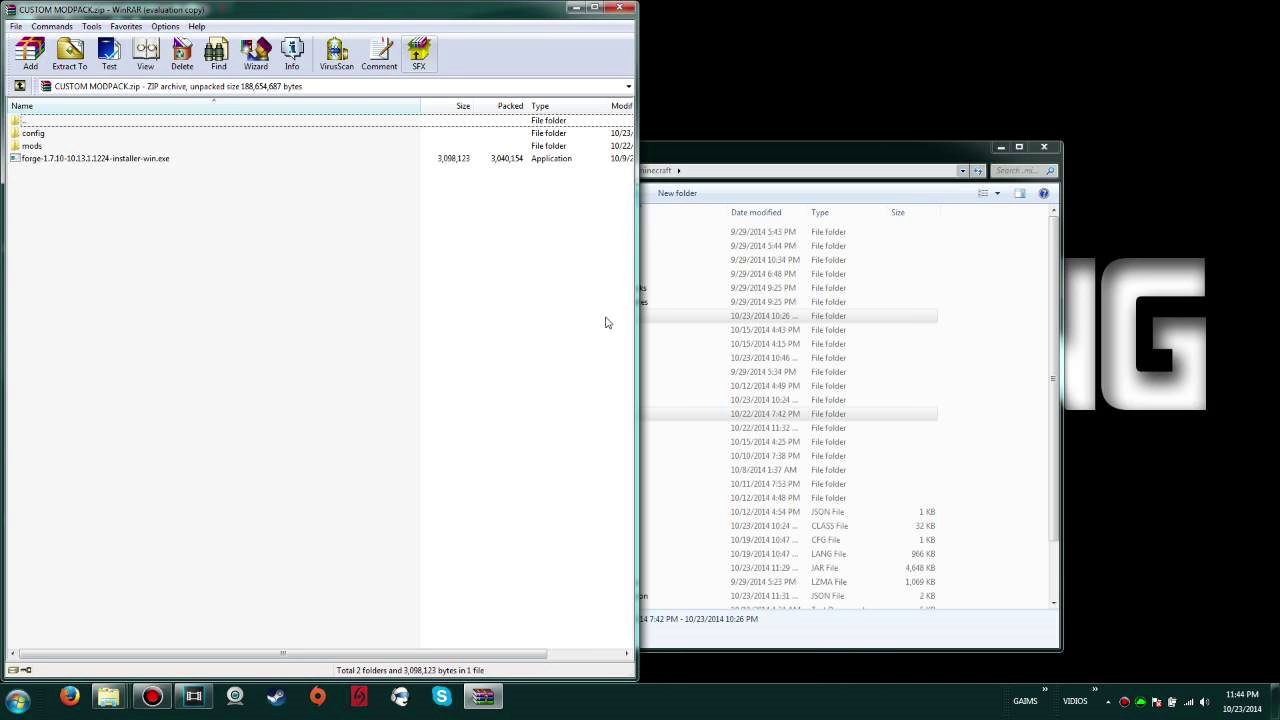
click(1046, 148)
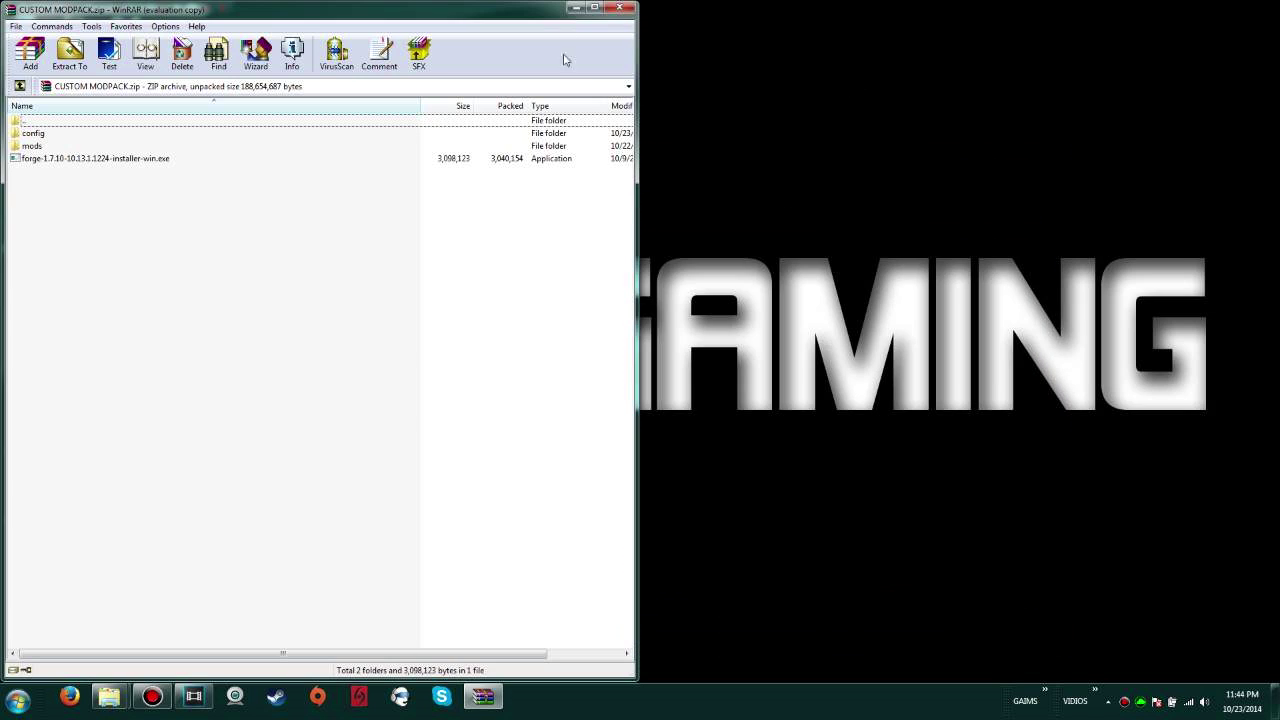
click(625, 11)
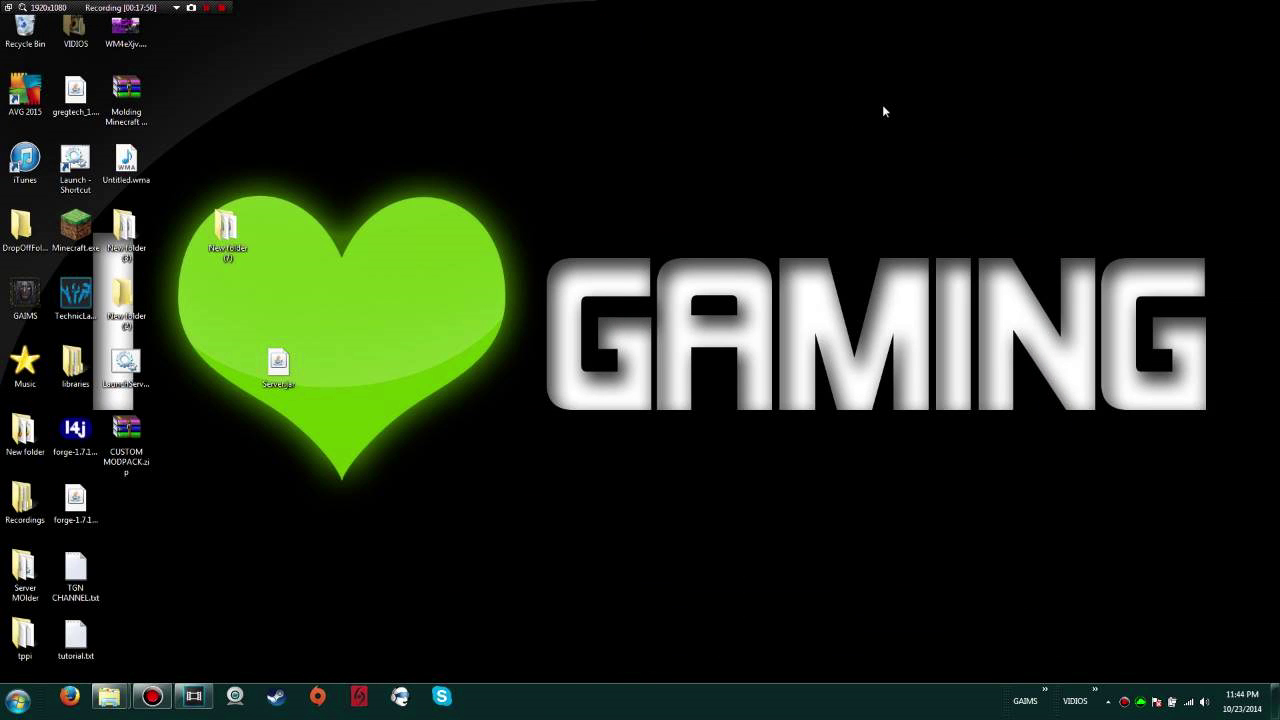